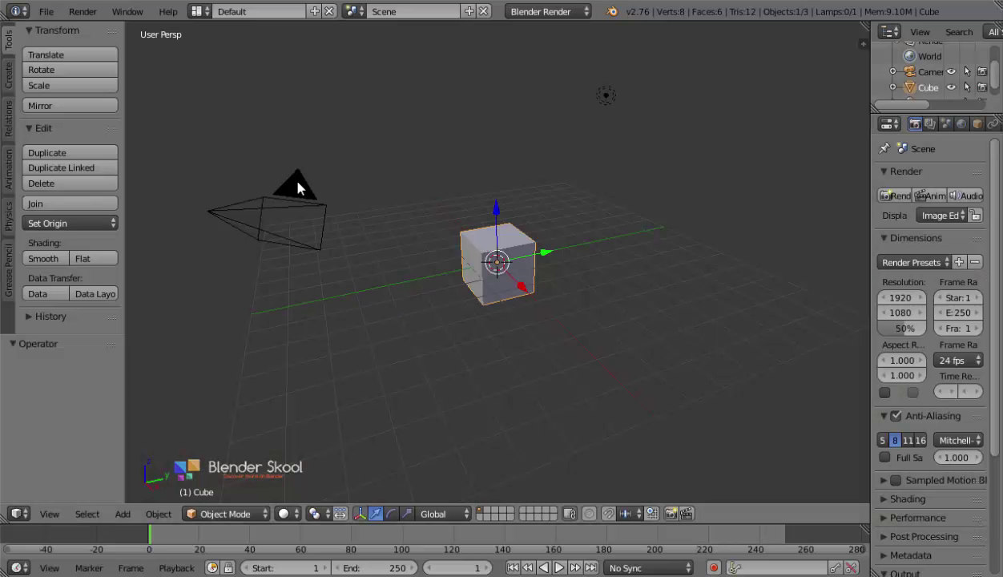
- Delete the default cube and add a plane mesh in its place
key(x)
click(447, 273)
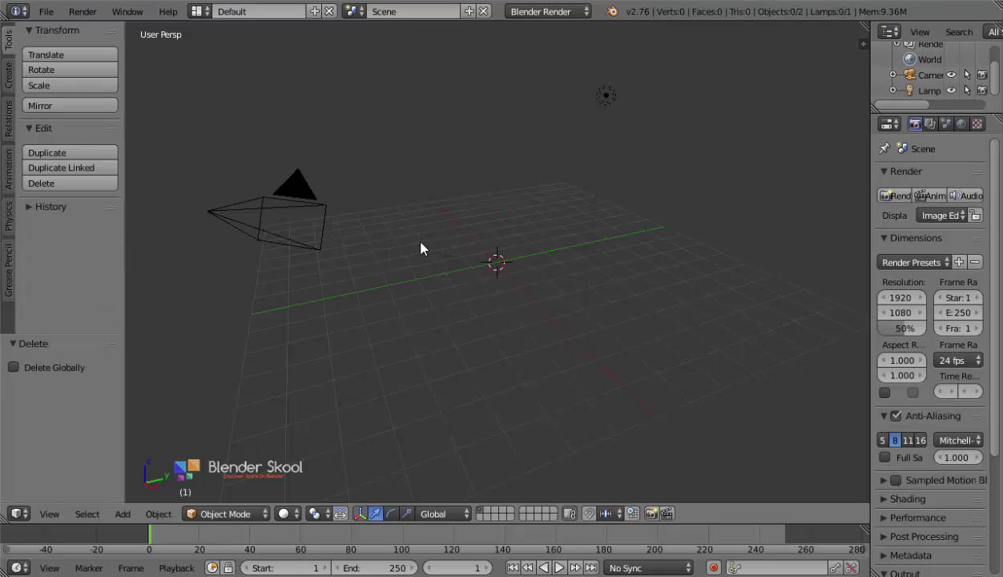
key(shift+a)
mouse_move(422, 189)
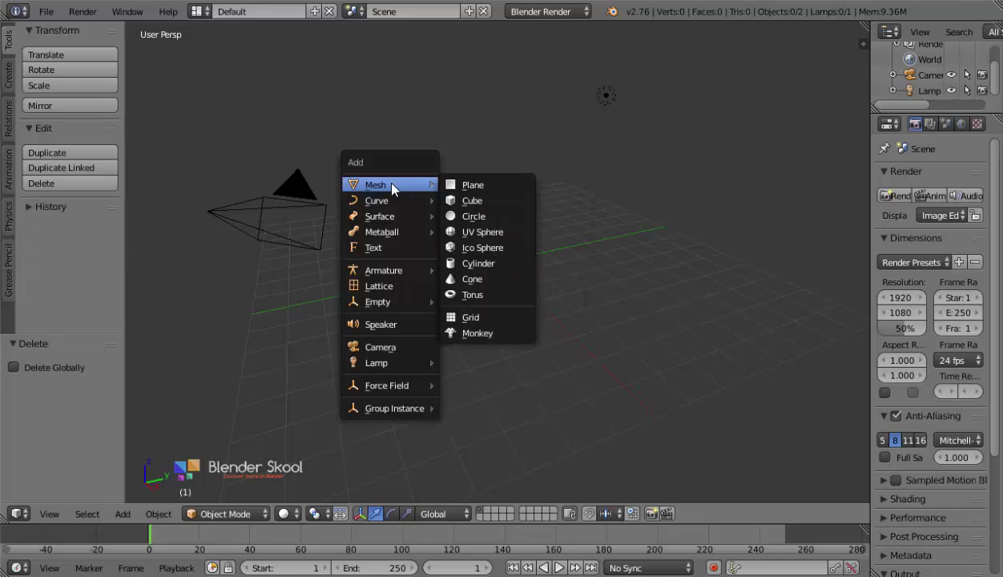
click(470, 185)
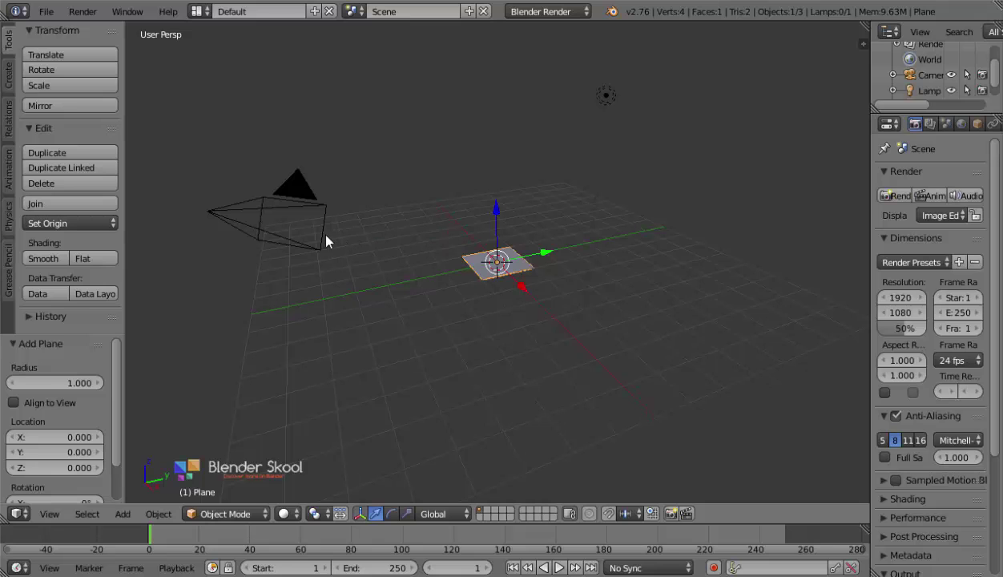
middle_drag(331, 243, 422, 271)
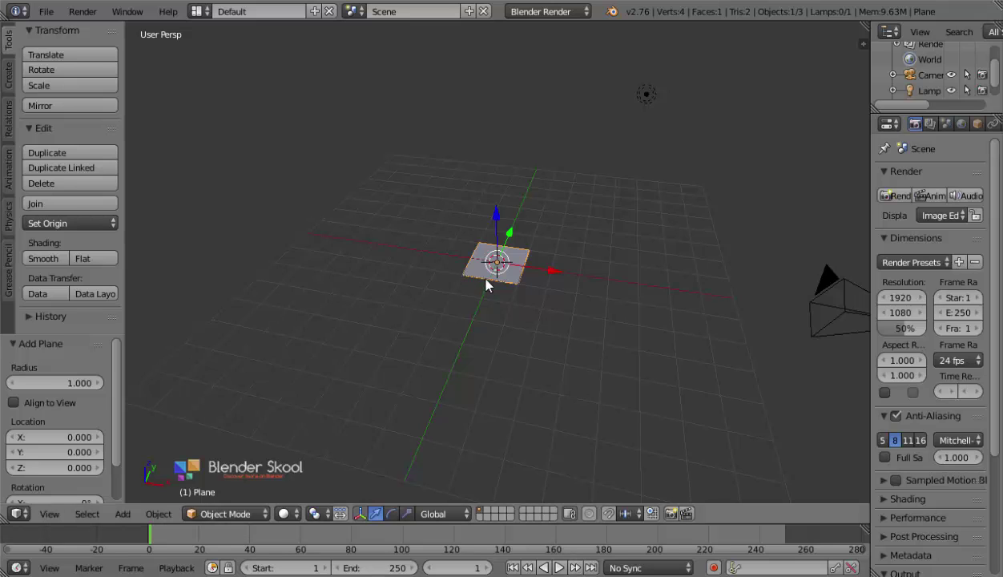
- Subdivide the whole plane in Edit Mode with the number of cuts set to 15
right_click(473, 277)
scroll(467, 278, up, 6)
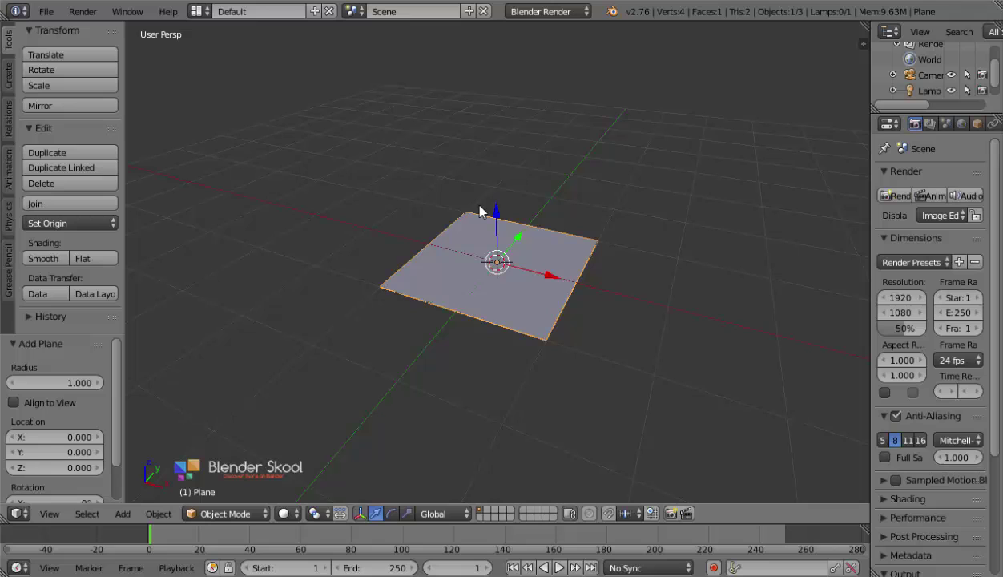
key(Tab)
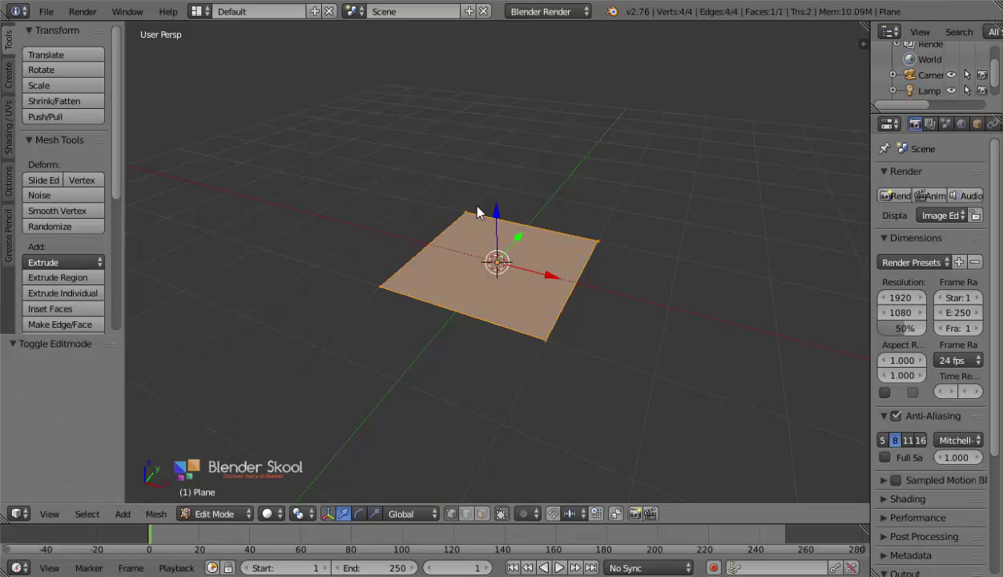
key(w)
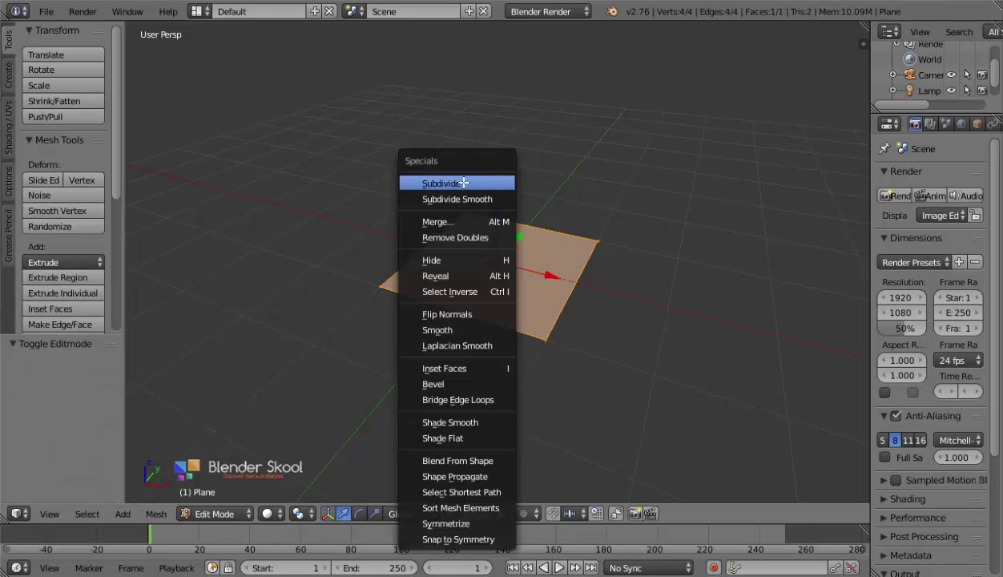
click(435, 184)
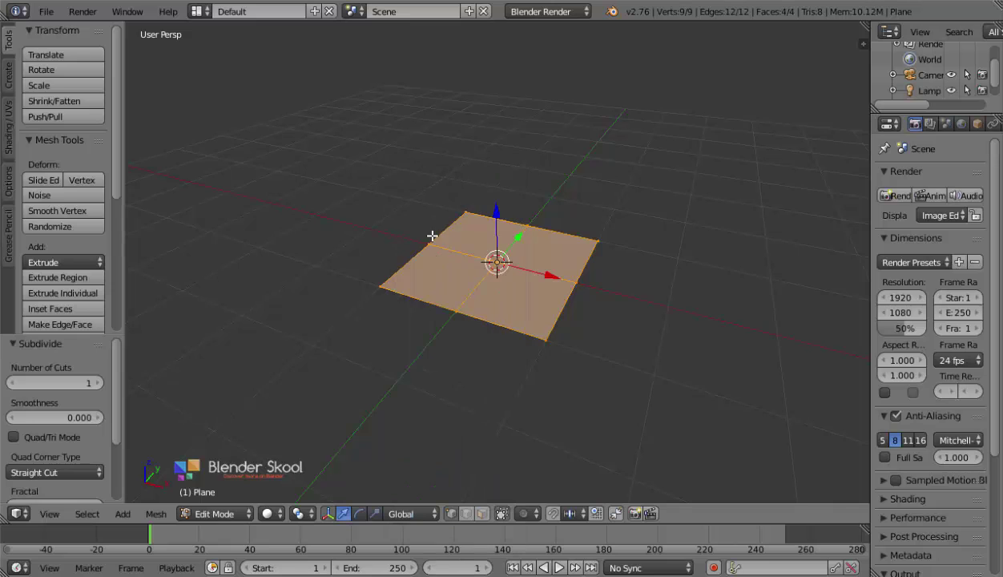
scroll(480, 257, up, 3)
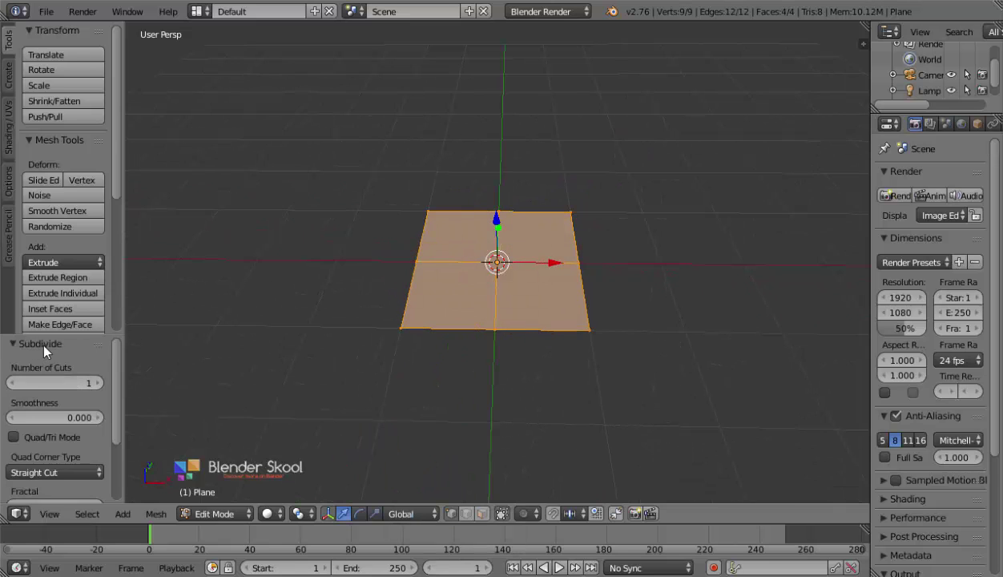
click(58, 382)
text(15)
key(Return)
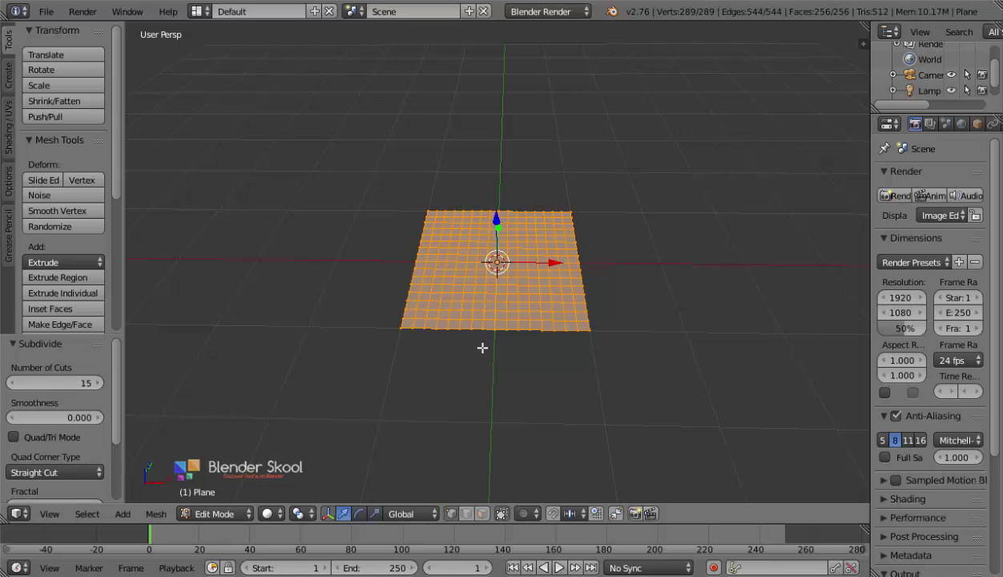
middle_drag(521, 365, 556, 384)
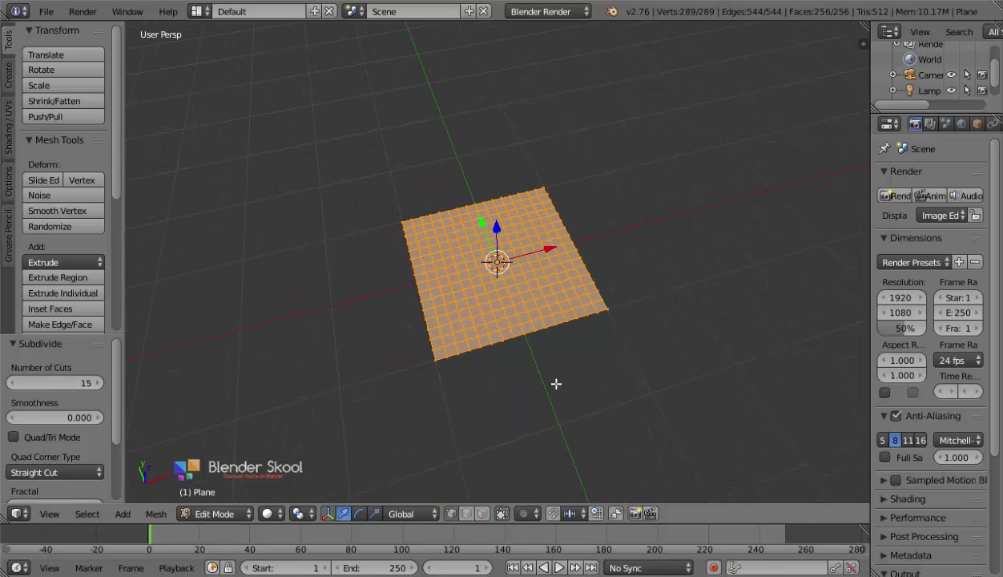
middle_drag(404, 434, 338, 408)
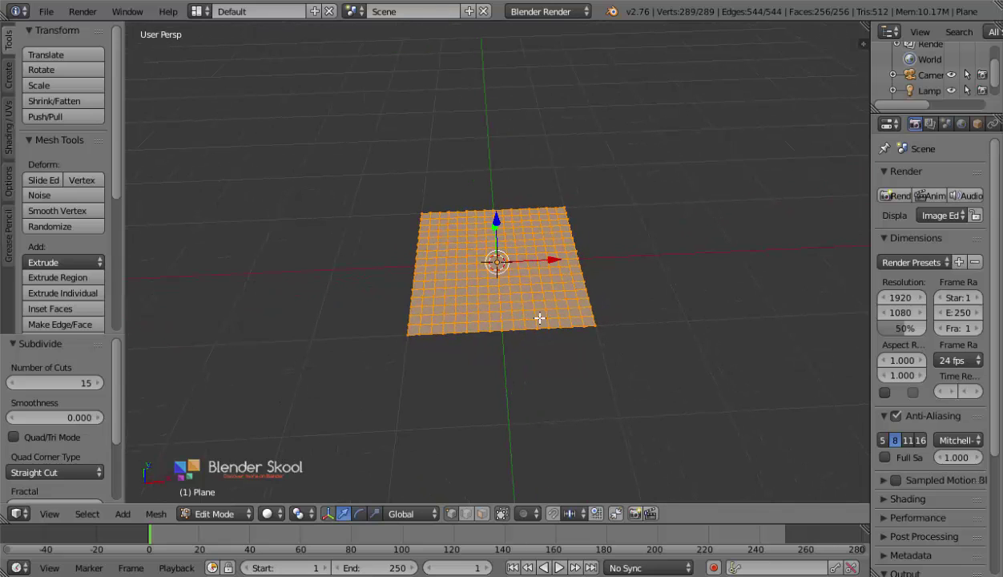
- Return the plane to Object Mode and rearrange the workspace by hiding the tool shelf and widening the properties editor
key(Tab)
key(t)
middle_drag(537, 318, 580, 300)
drag(868, 234, 797, 237)
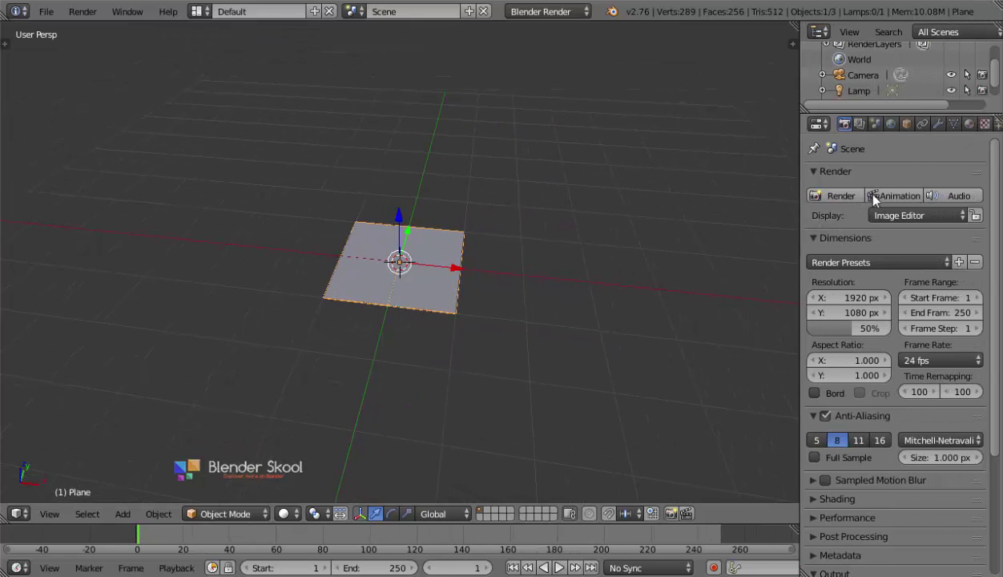
- Add a Displace modifier to the plane and create a new texture for it
click(937, 123)
click(857, 176)
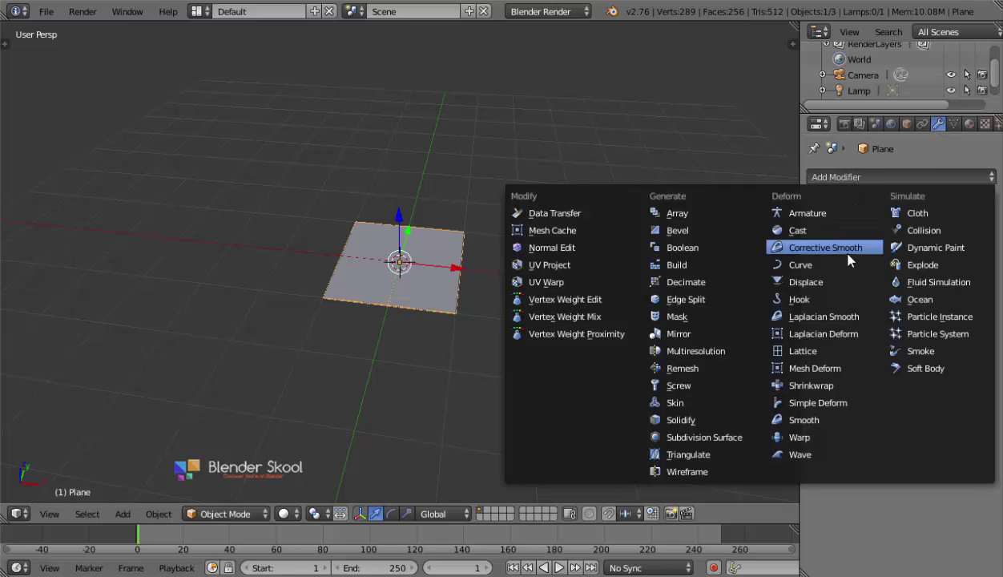
click(853, 281)
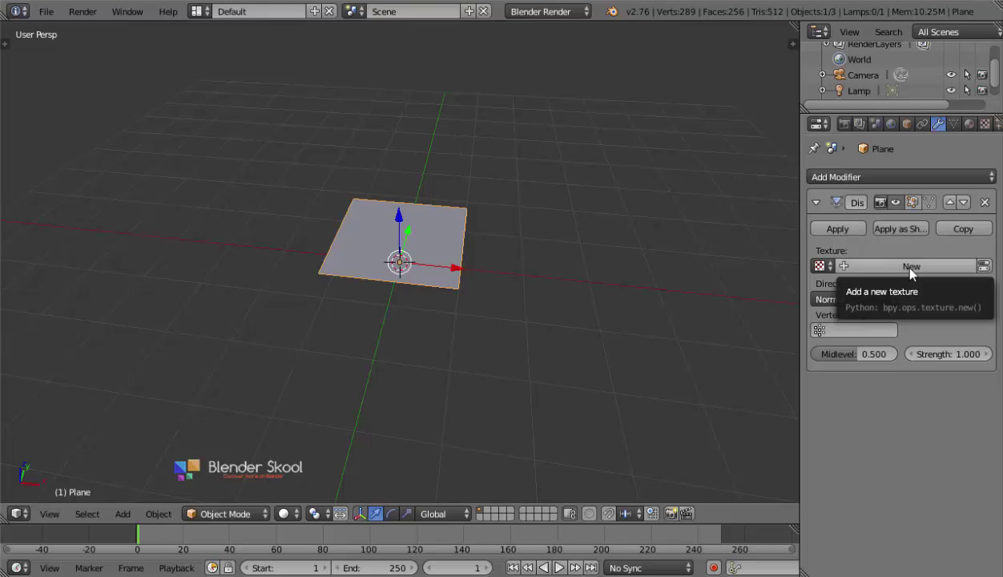
click(885, 265)
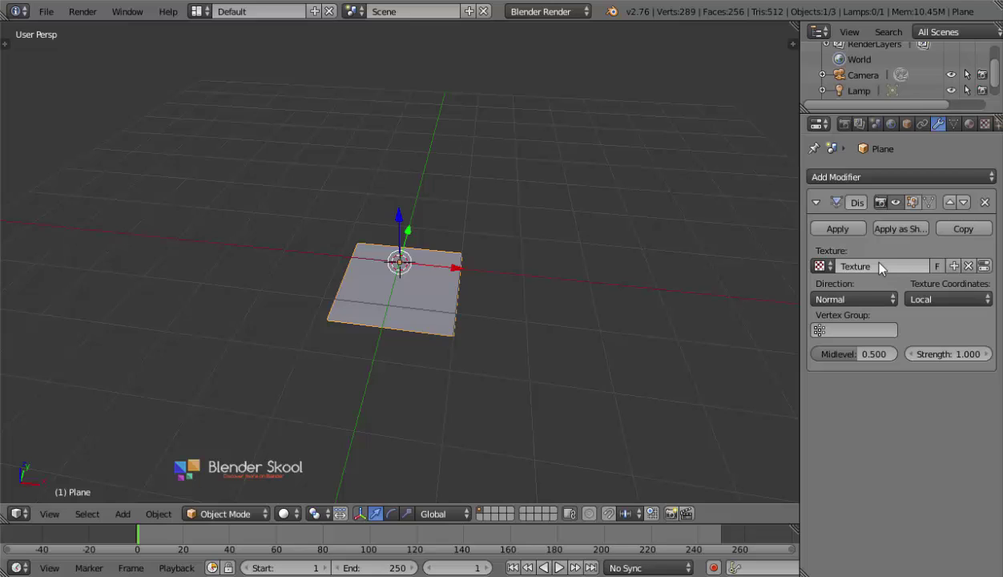
- Switch the render engine to Cycles Render and set the Displace modifier's texture type to Clouds
click(564, 13)
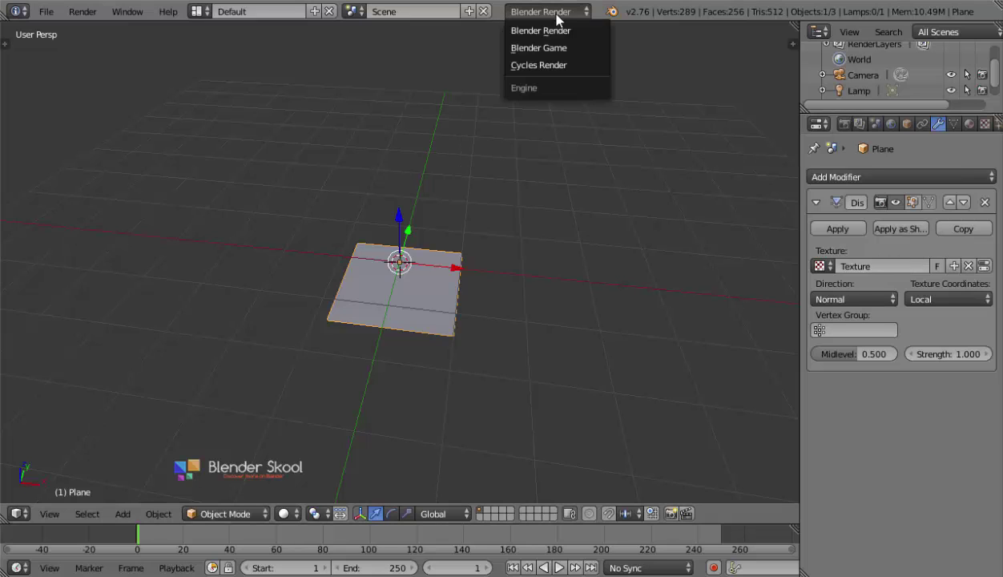
click(565, 67)
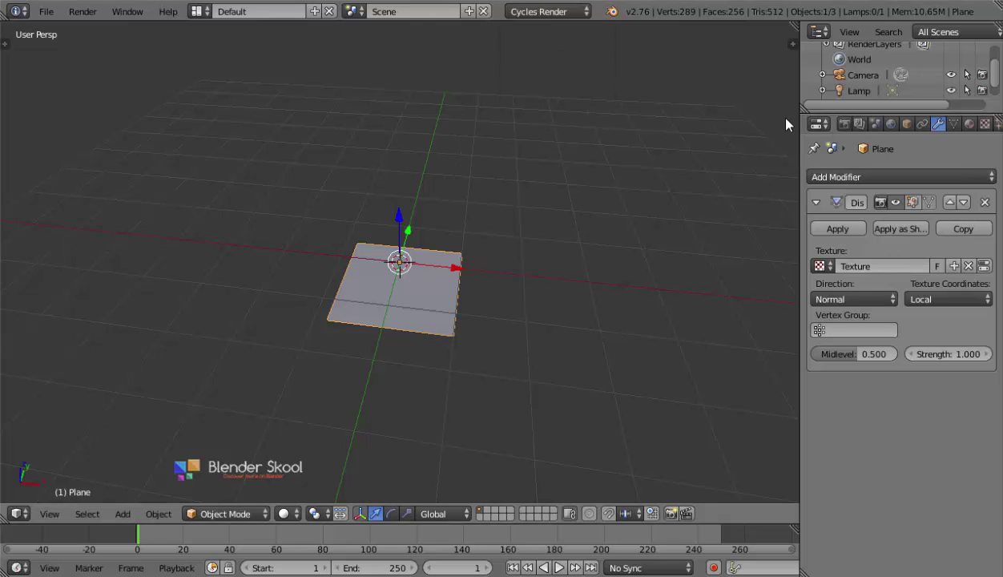
click(985, 123)
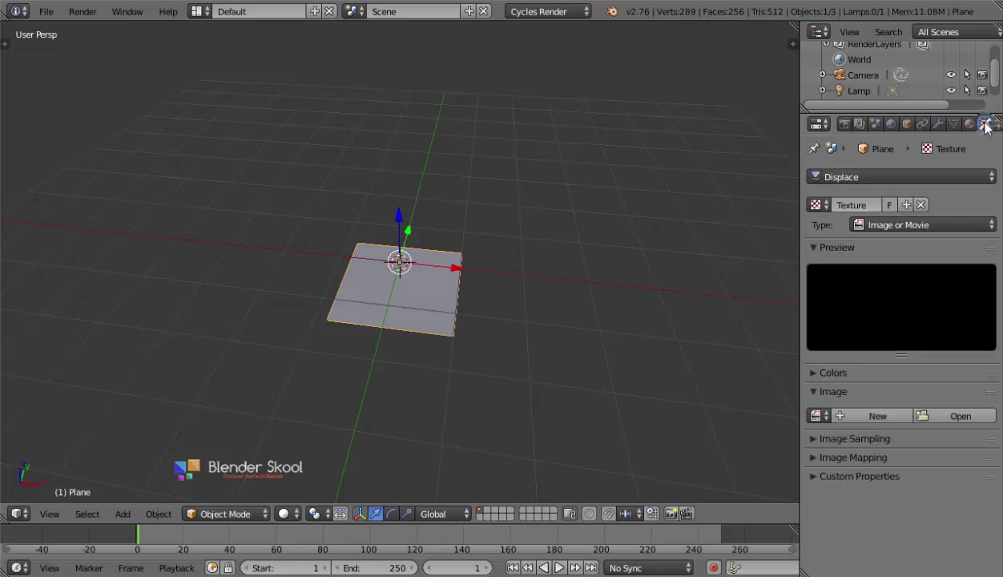
click(837, 176)
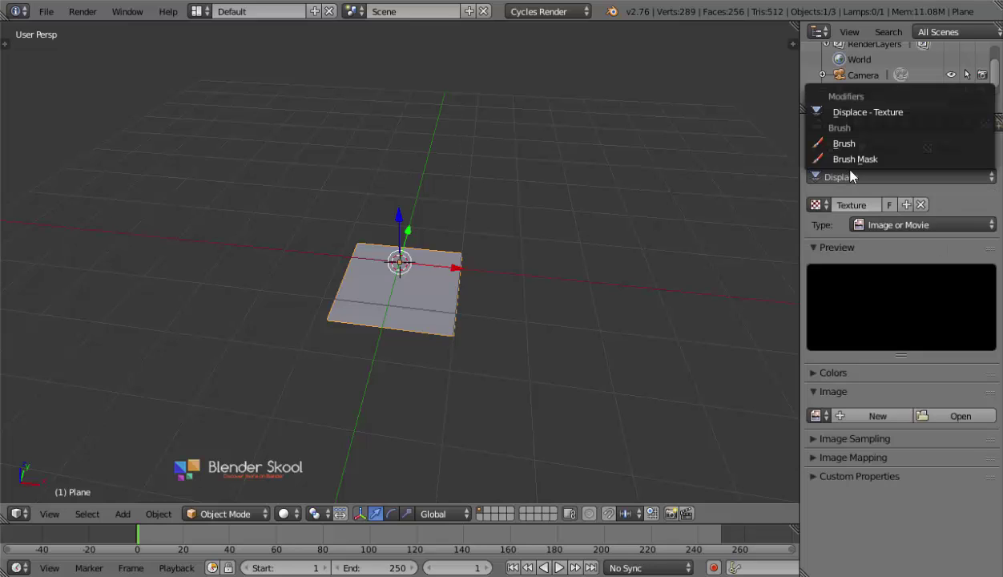
click(860, 113)
click(873, 225)
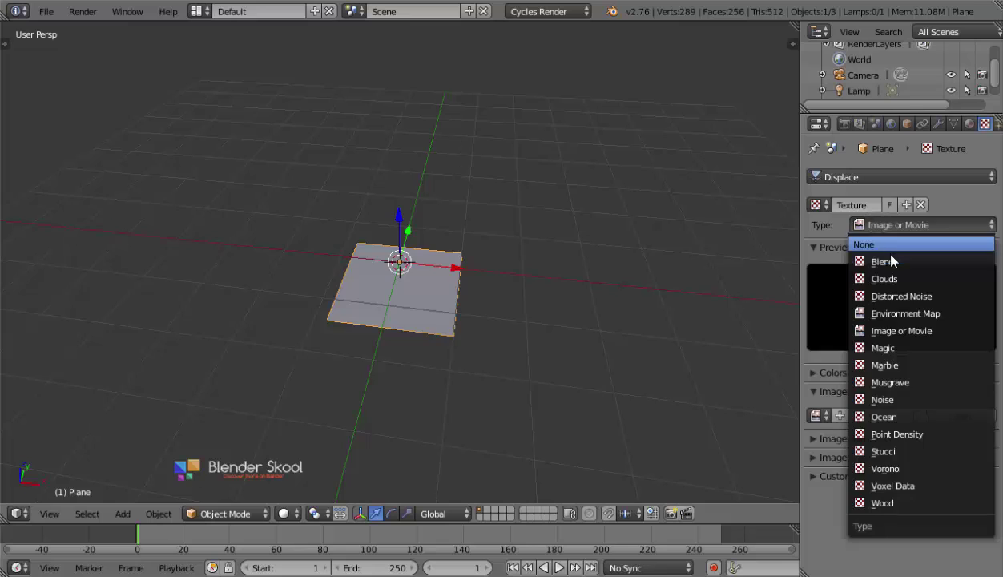
click(881, 278)
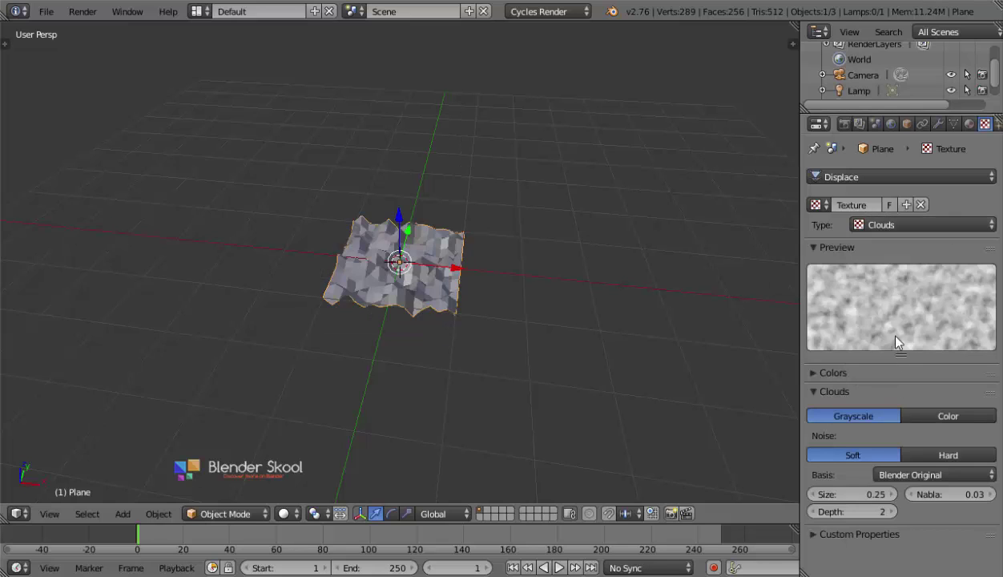
middle_drag(586, 324, 673, 315)
scroll(583, 311, up, 6)
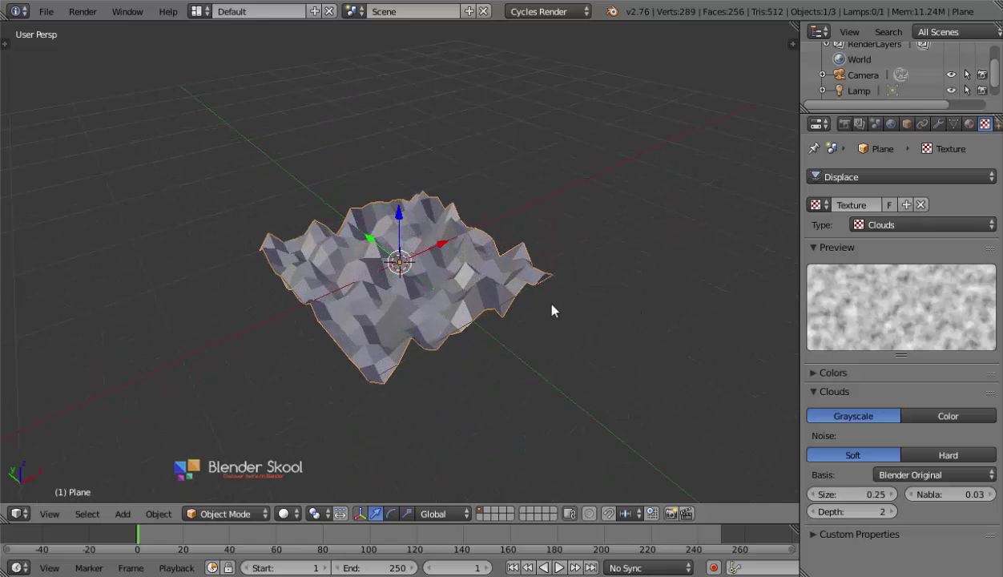
middle_drag(500, 327, 566, 281)
- Set the Displace modifier's strength to 0.5
click(938, 123)
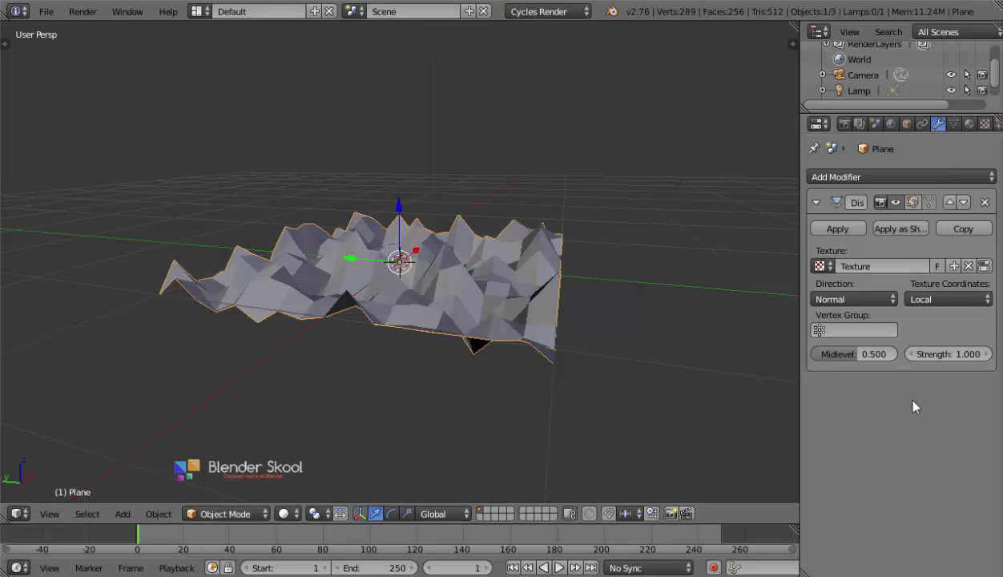
click(928, 353)
text(0.5)
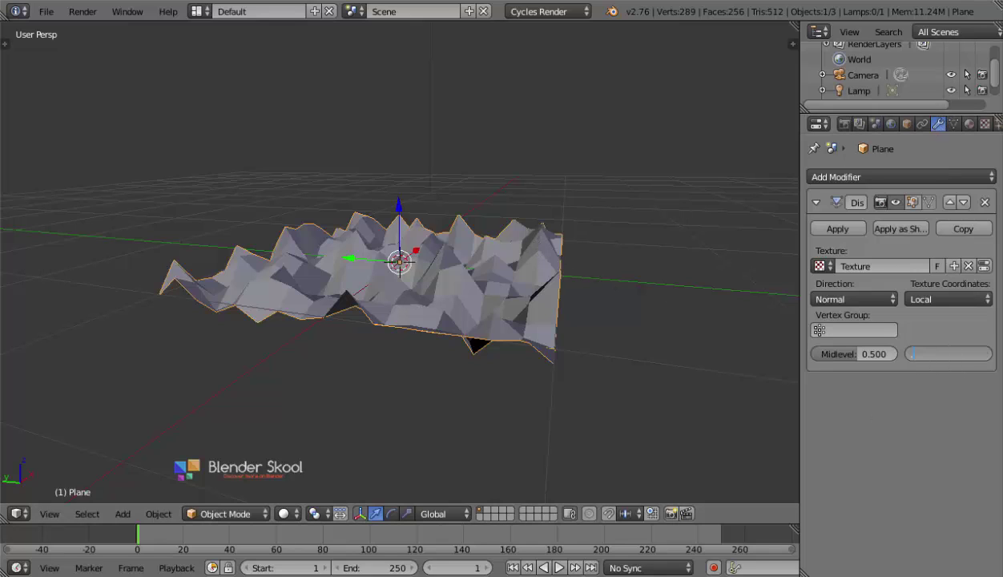
key(Return)
middle_drag(569, 279, 520, 269)
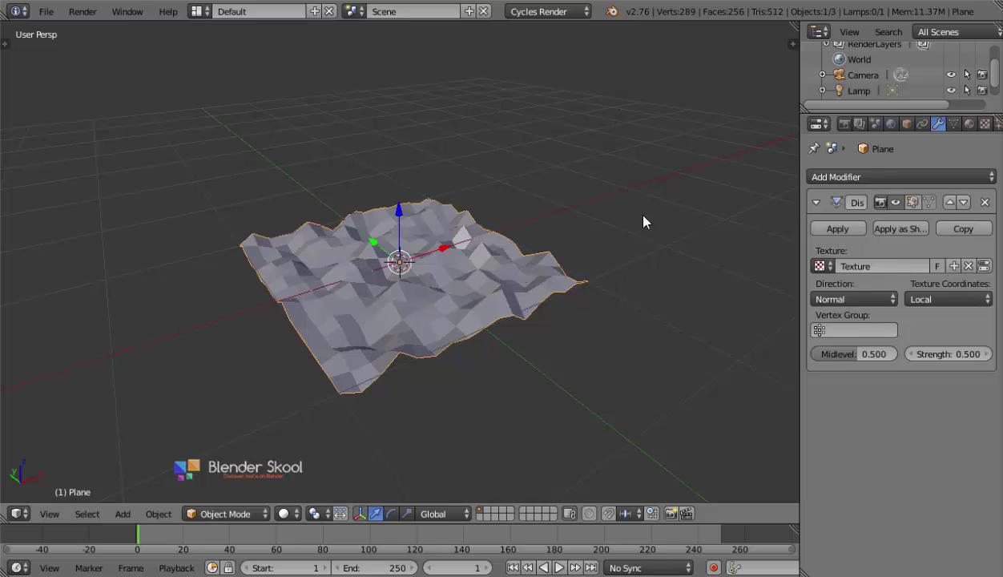
- Add an Array modifier with Merge enabled to the plane and place it above the Displace modifier in the stack
click(803, 176)
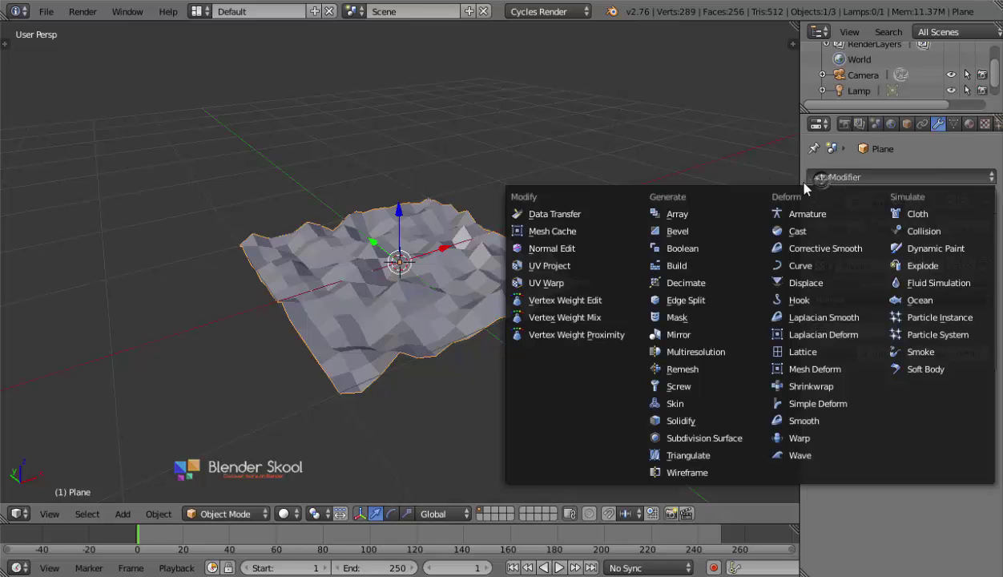
click(719, 211)
scroll(627, 215, down, 2)
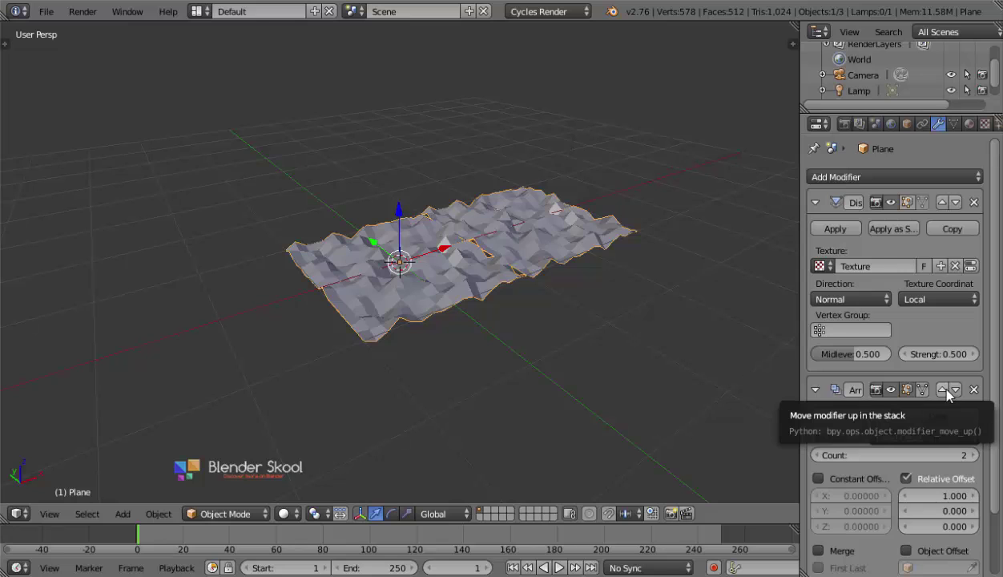
click(942, 390)
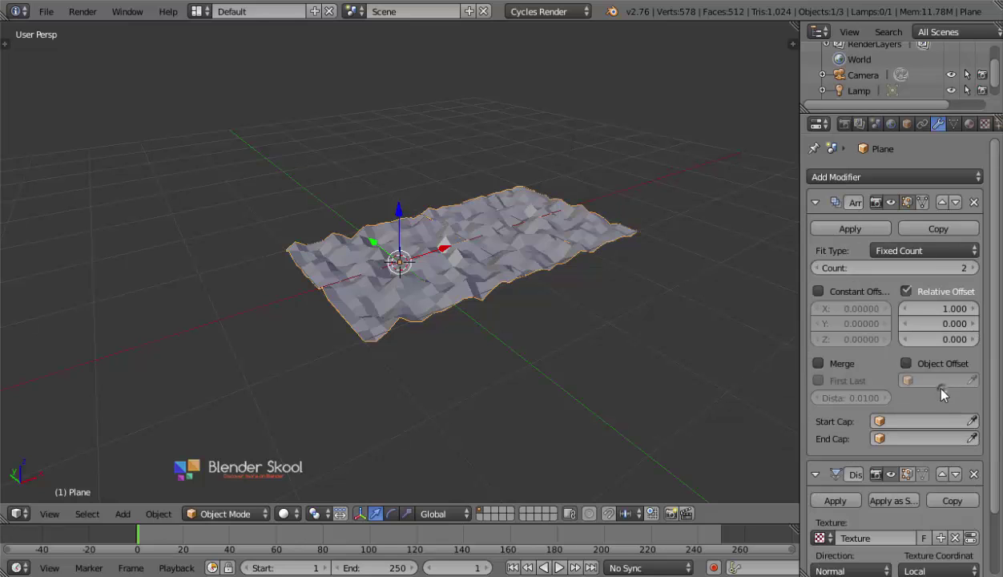
middle_drag(659, 306, 620, 365)
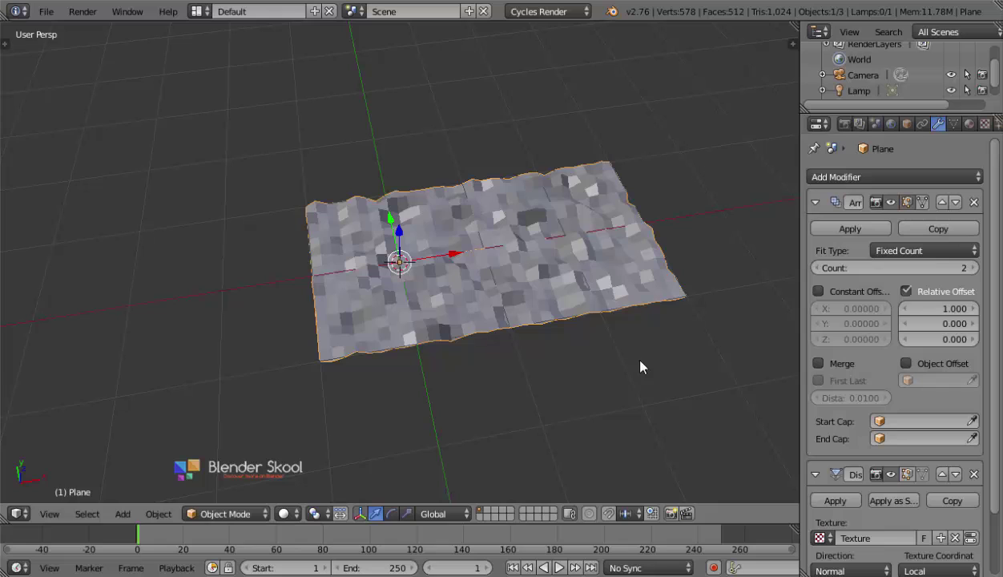
click(818, 364)
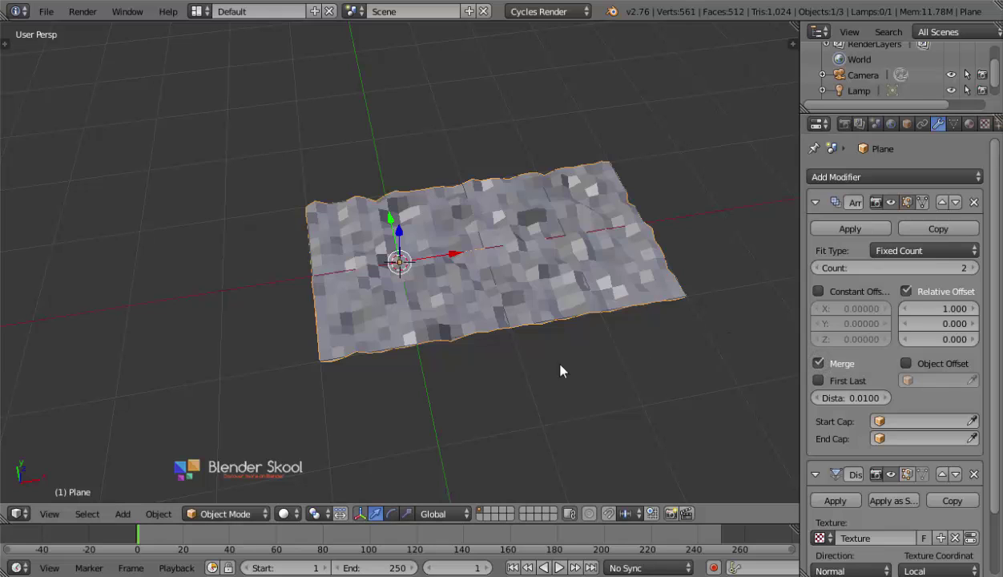
- Collapse the first Array modifier and add a second Array modifier directly above the Displace modifier
click(814, 203)
click(817, 176)
click(696, 217)
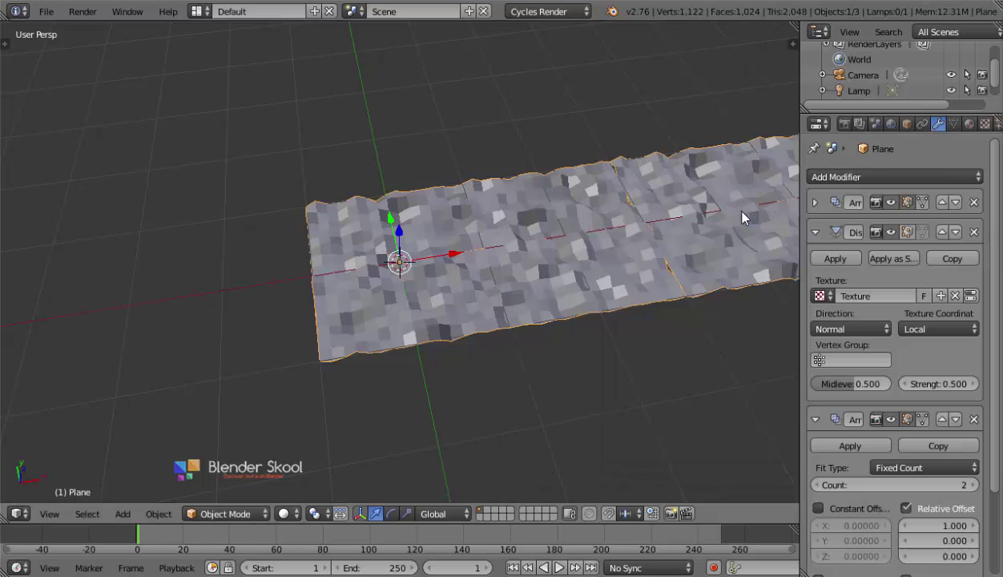
middle_drag(521, 206, 641, 222)
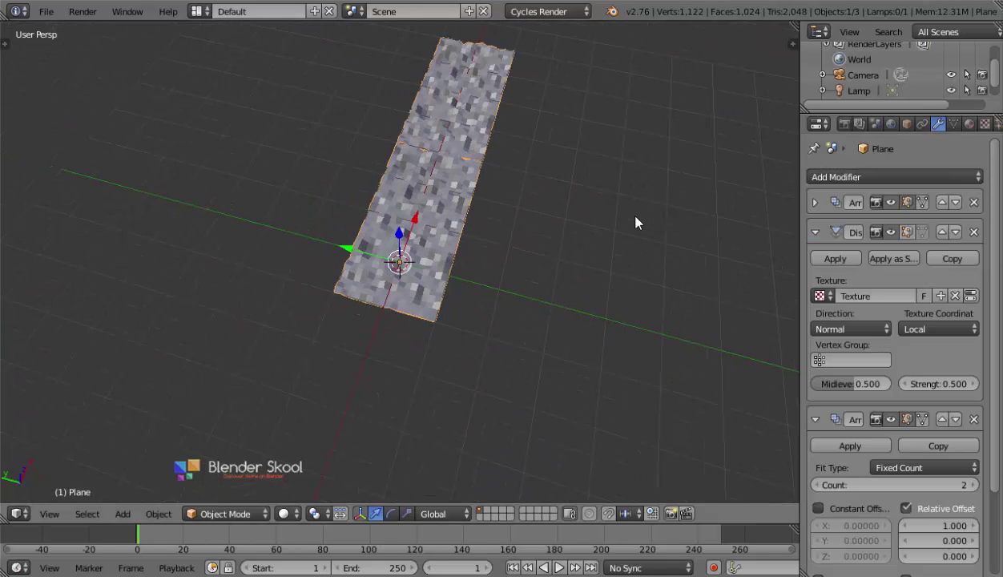
click(942, 419)
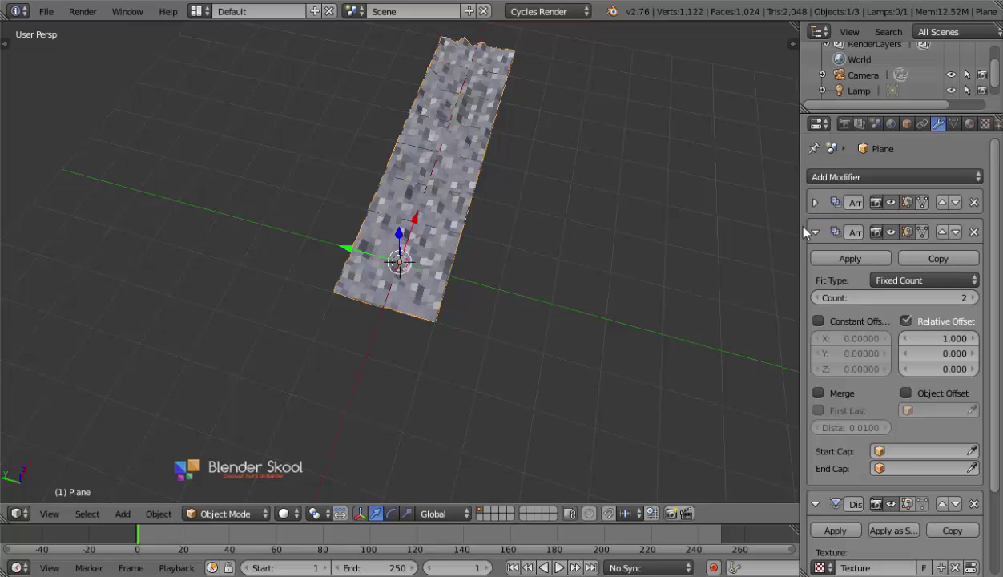
drag(801, 223, 760, 223)
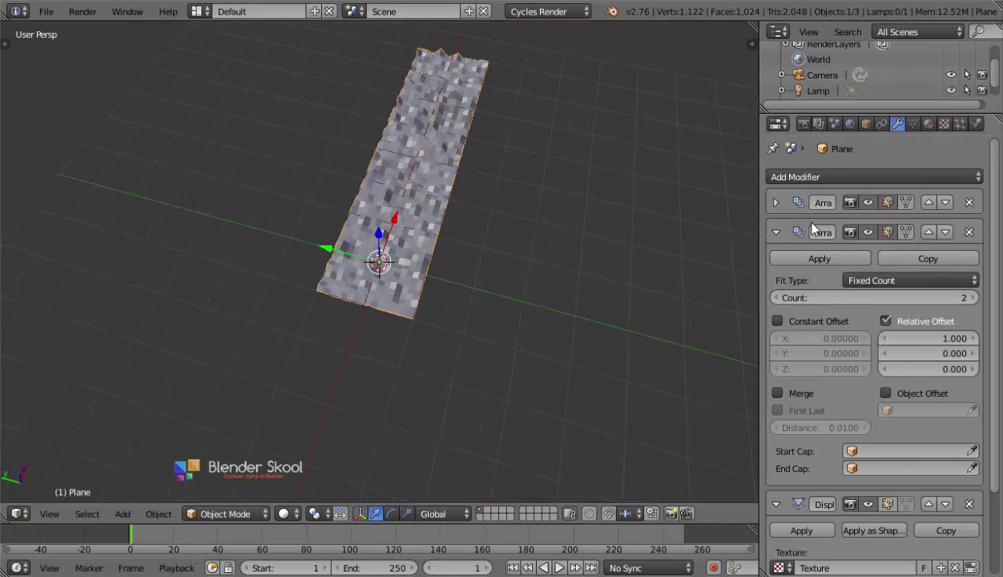
- Set the second Array modifier's relative offset to X 0 and Y 1, and collapse the modifier
click(907, 333)
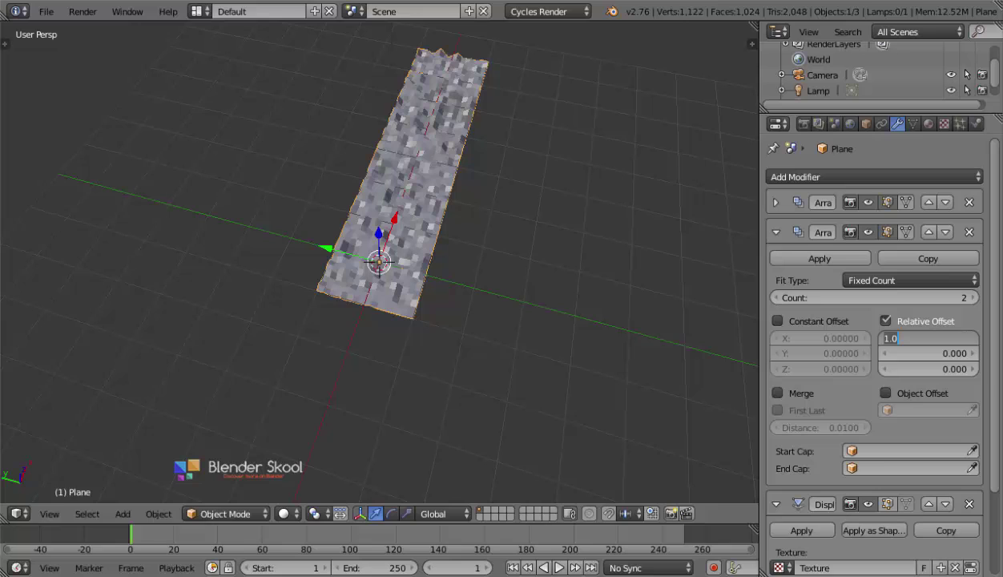
text(0)
key(Tab)
text(1)
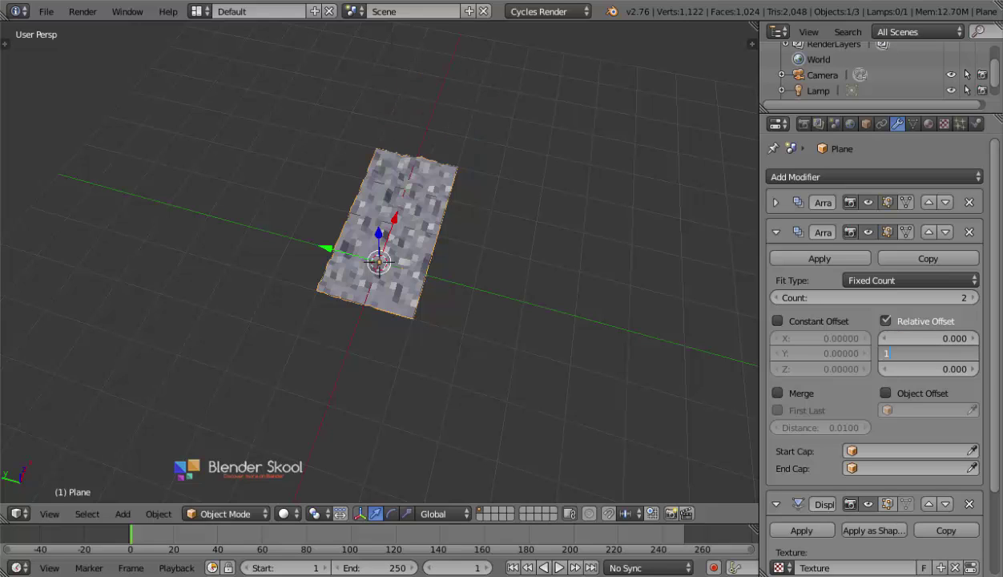
key(Return)
middle_drag(360, 242, 540, 128)
middle_drag(395, 222, 392, 261)
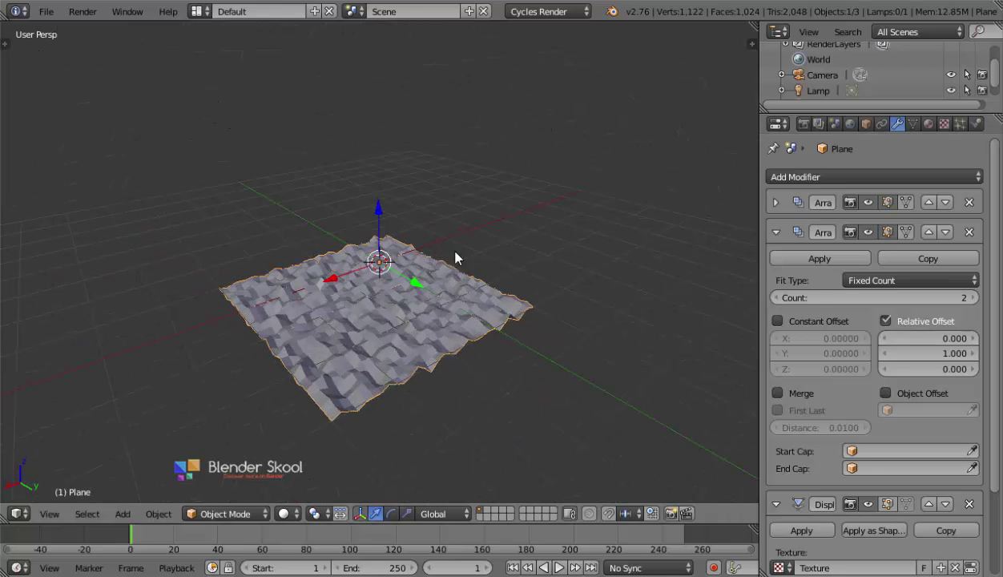
middle_drag(408, 330, 525, 352)
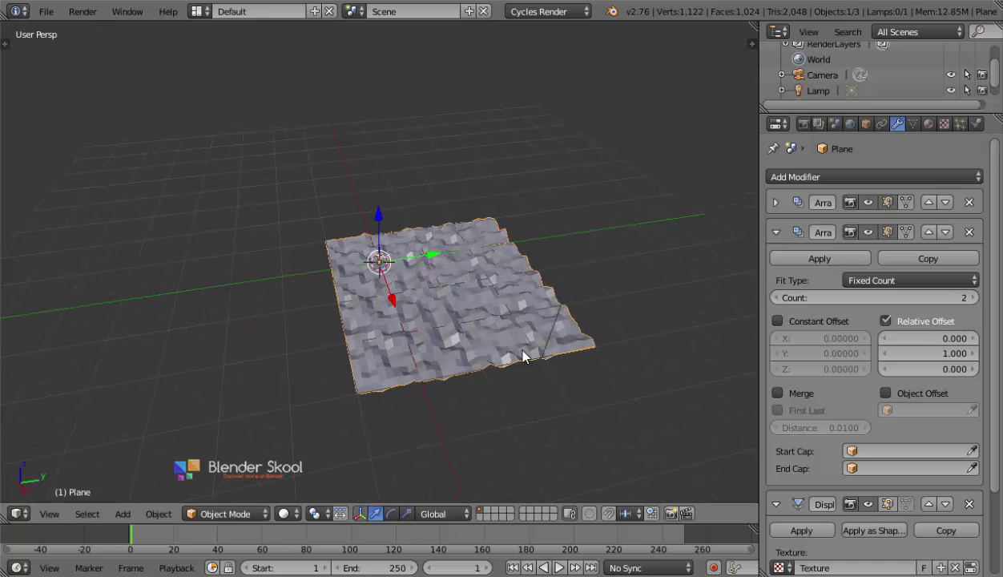
click(776, 231)
scroll(593, 350, up, 4)
middle_drag(606, 355, 445, 315)
scroll(446, 316, down, 4)
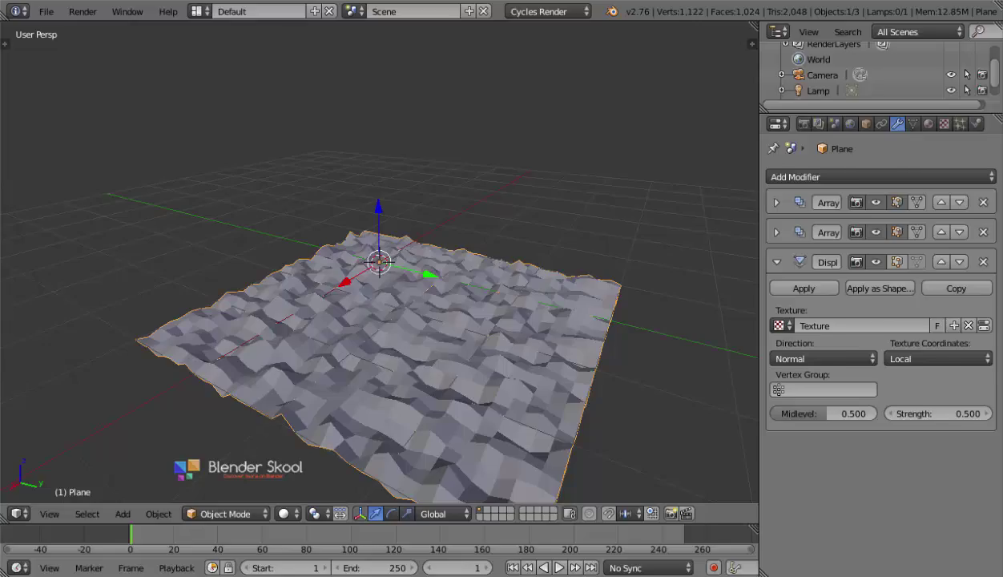
key(alt+Tab)
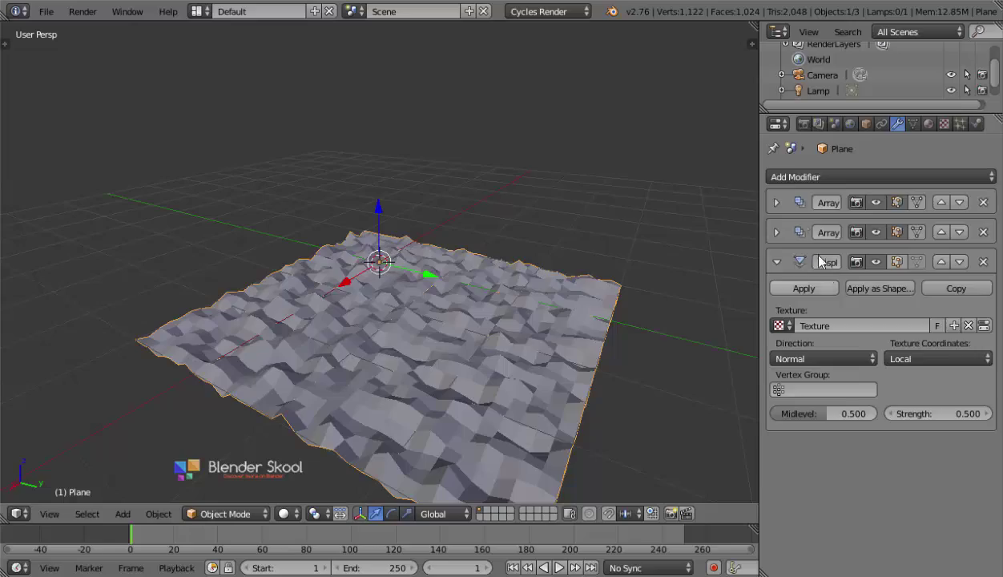
- Add a Wireframe modifier to the plane after the Displace modifier
click(797, 180)
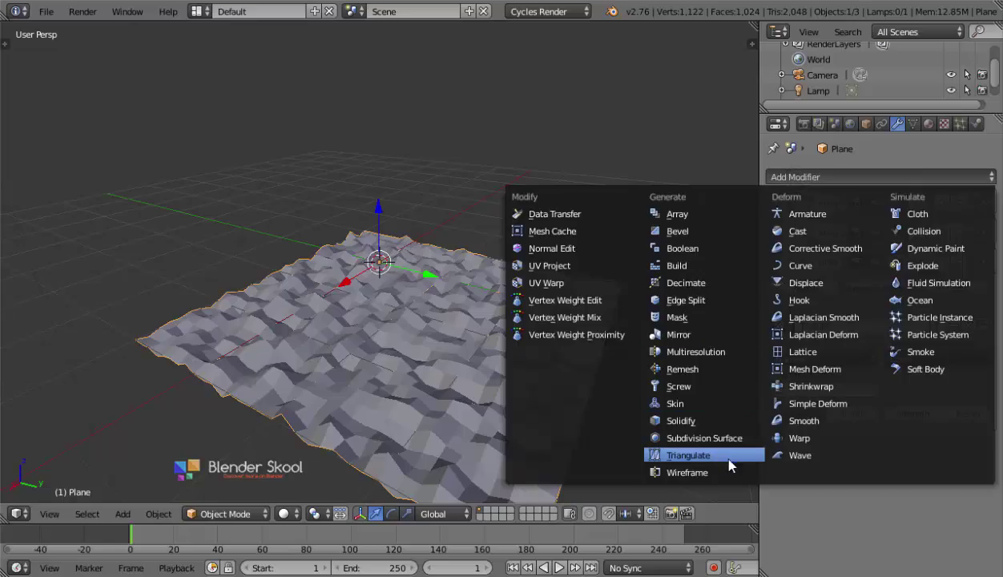
click(709, 472)
scroll(529, 374, up, 3)
middle_drag(528, 373, 479, 391)
scroll(869, 294, down, 2)
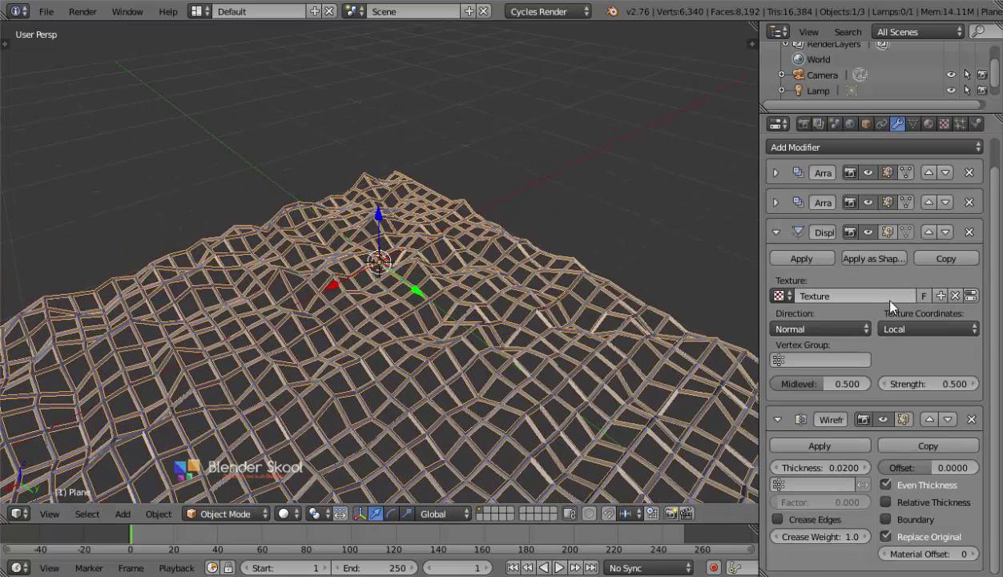
middle_drag(353, 342, 414, 286)
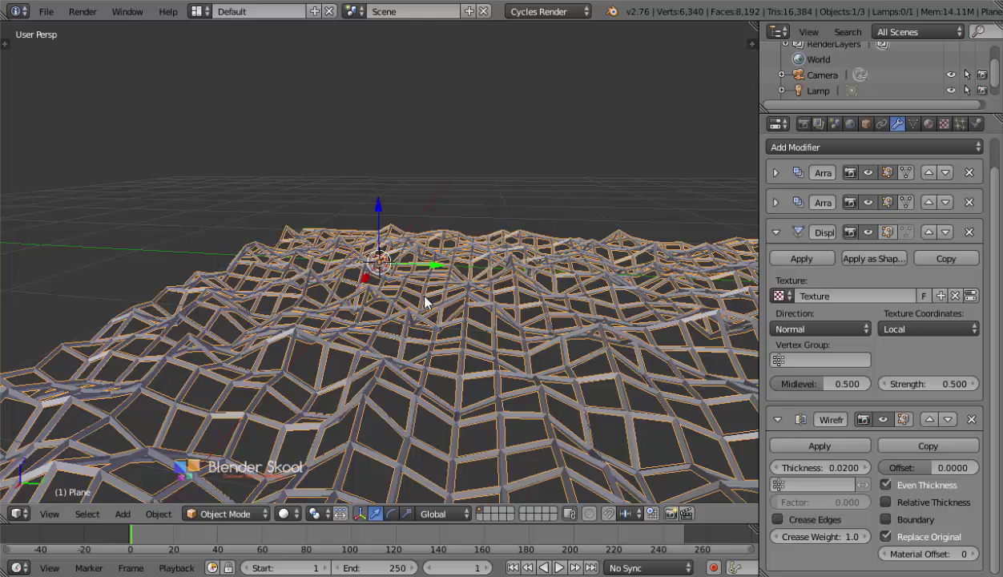
- Disable Replace Original and Even Thickness on the Wireframe modifier, and collapse the Displace modifier
click(885, 537)
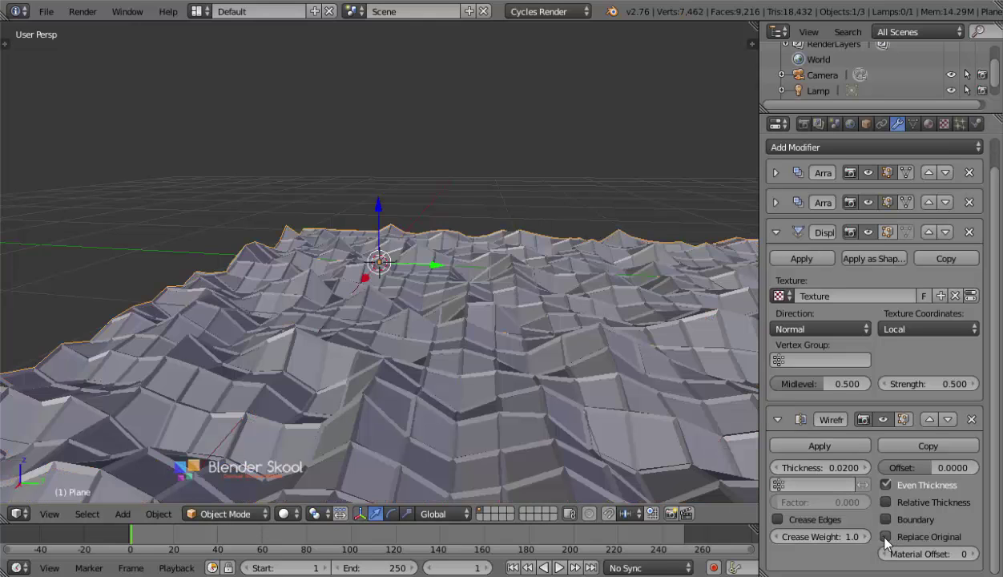
click(773, 232)
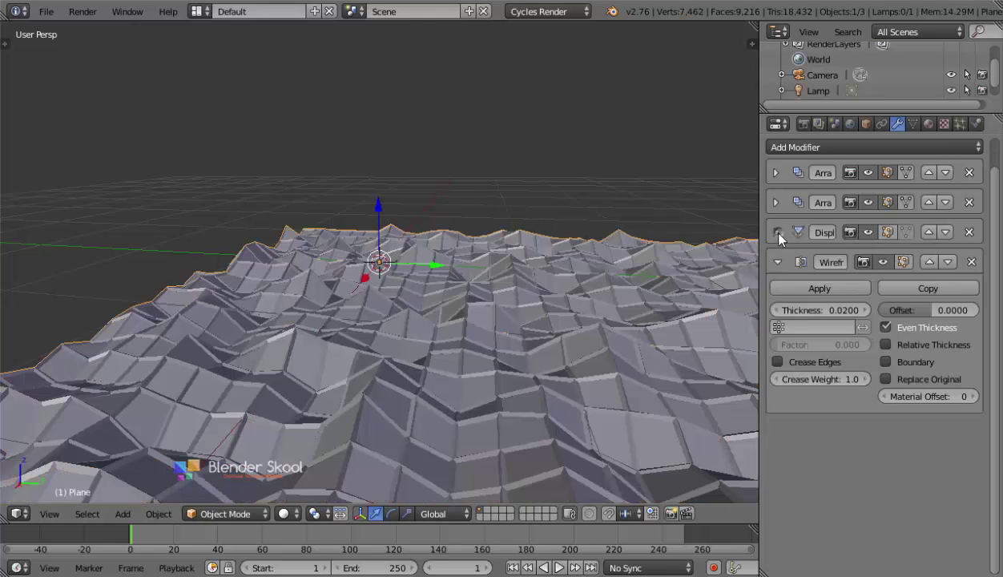
click(885, 328)
middle_drag(679, 291, 513, 344)
scroll(512, 348, up, 5)
middle_drag(352, 386, 394, 403)
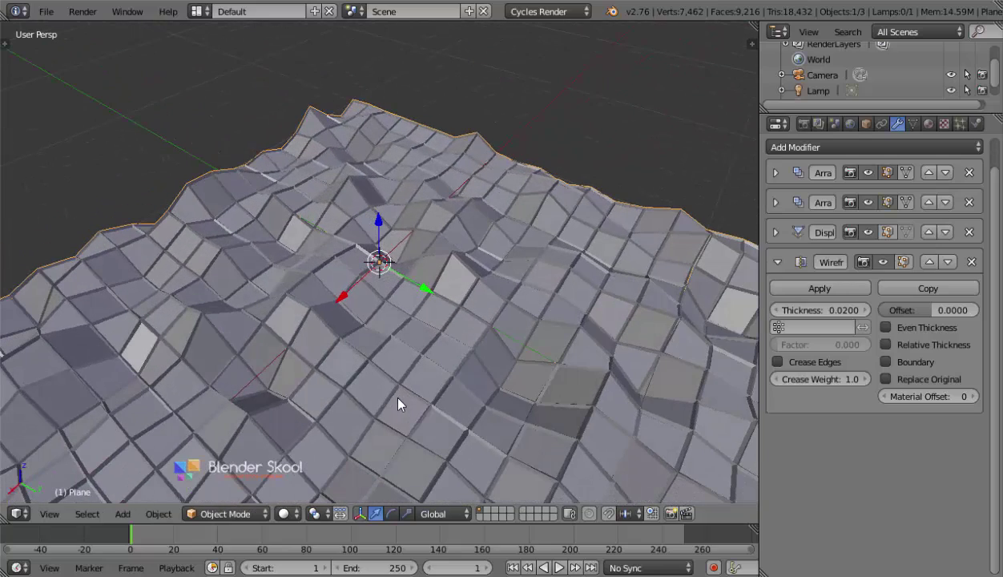
- Try Wireframe modifier thickness values of 0.002 and 0.005
click(805, 308)
text(0.0)
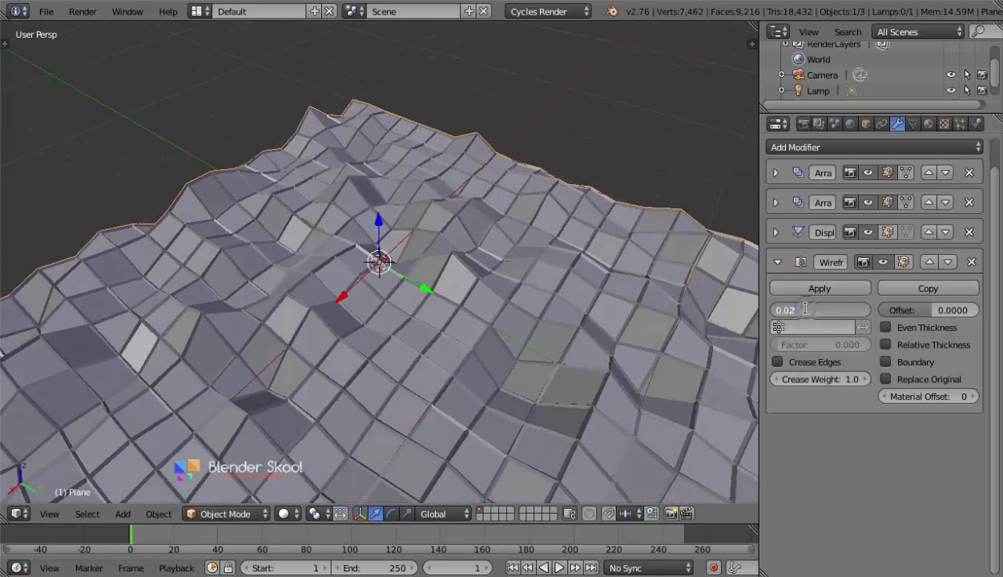
text(02)
key(Return)
middle_drag(591, 291, 581, 229)
click(817, 309)
text(0.005)
key(Return)
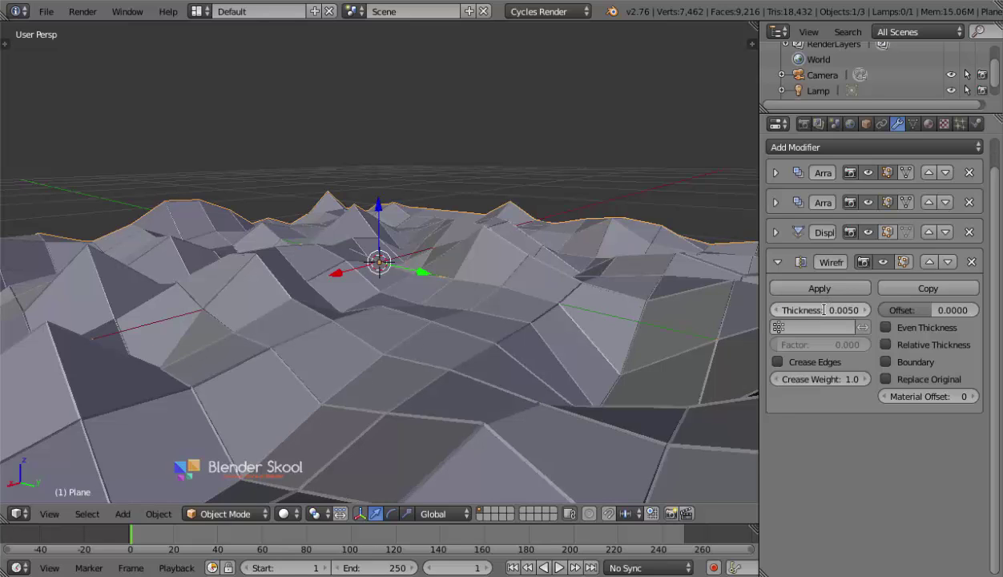
- Set the Wireframe modifier's thickness to 0.008
click(823, 309)
text(0.008)
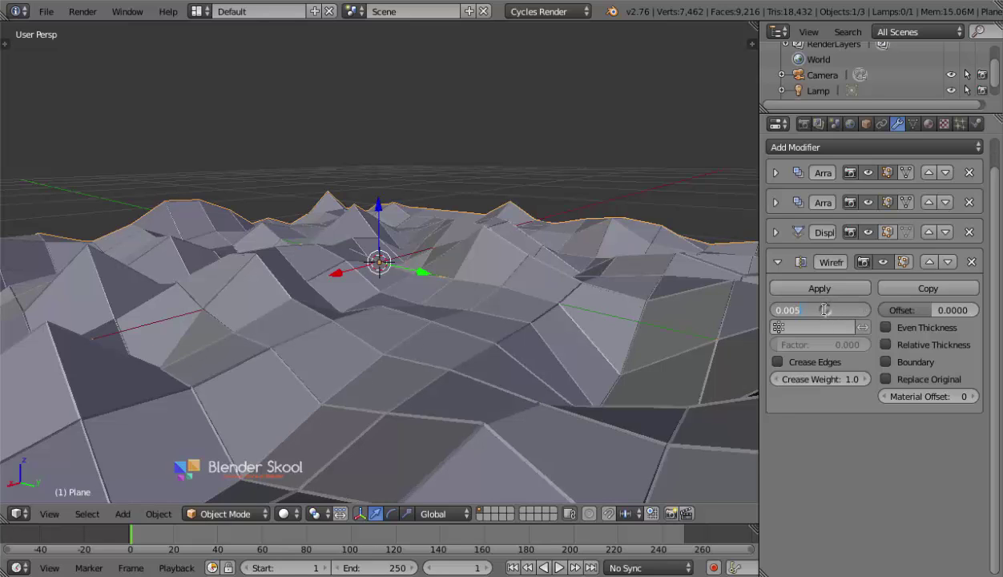
key(Return)
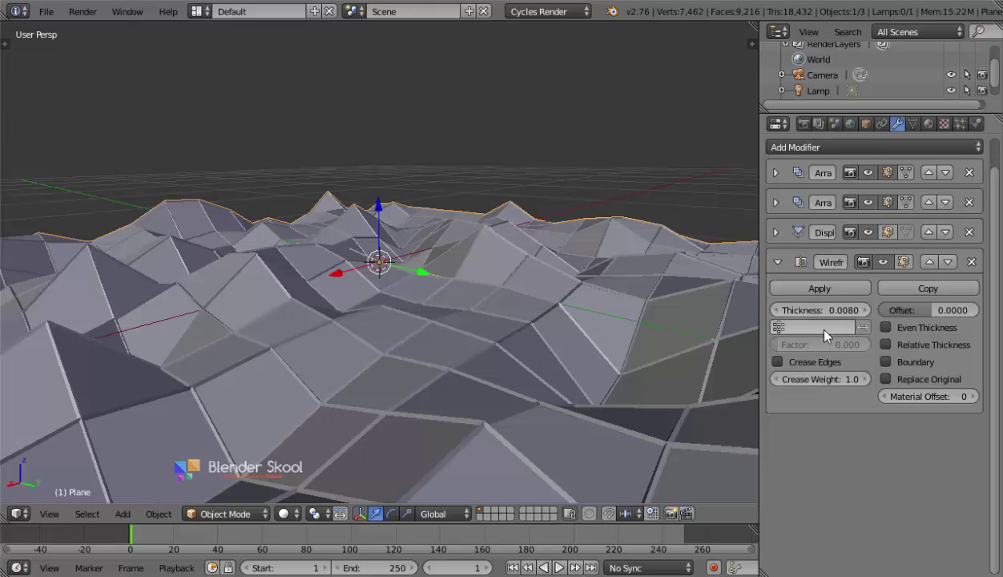
middle_drag(273, 259, 418, 362)
scroll(368, 376, down, 2)
middle_drag(320, 394, 398, 343)
scroll(320, 425, down, 3)
scroll(398, 343, up, 3)
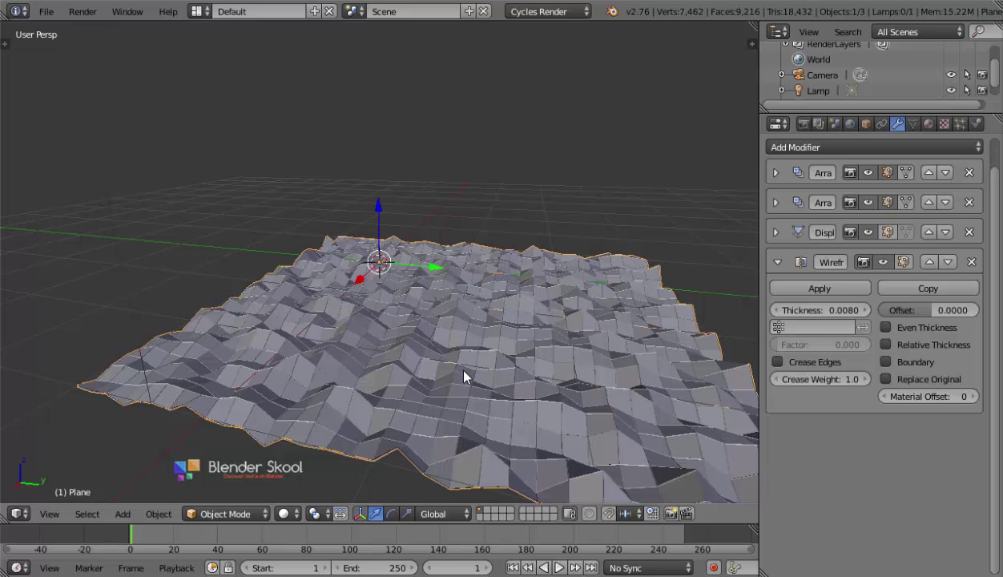
- Switch to an empty scene layer and add a UV sphere
key(Delete)
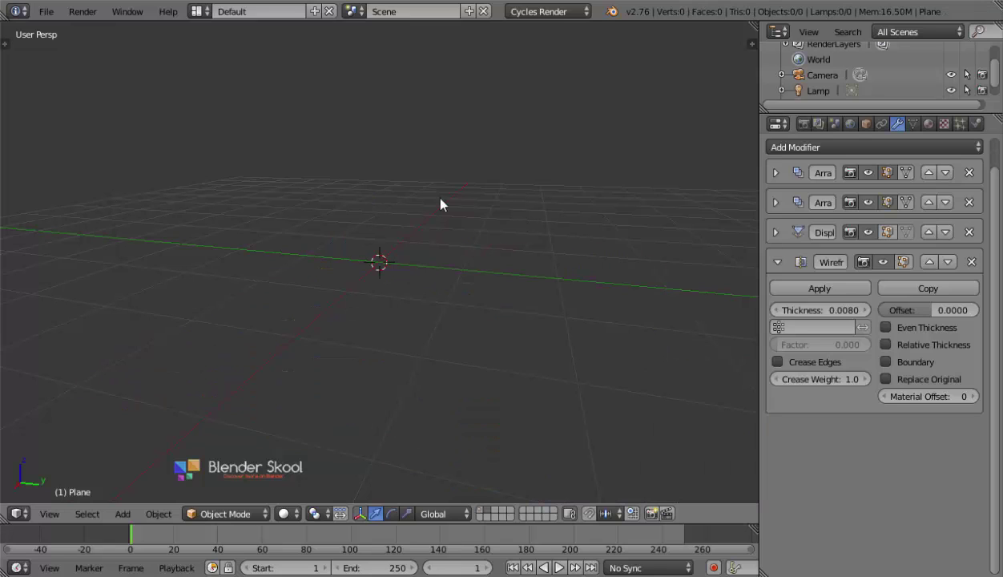
key(shift+a)
mouse_move(383, 199)
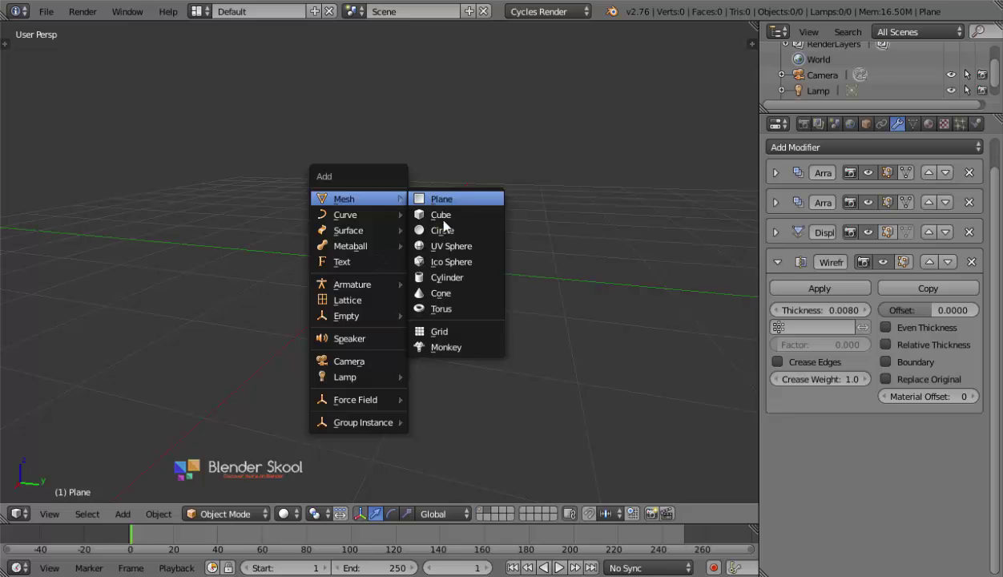
click(446, 245)
middle_drag(419, 313, 446, 328)
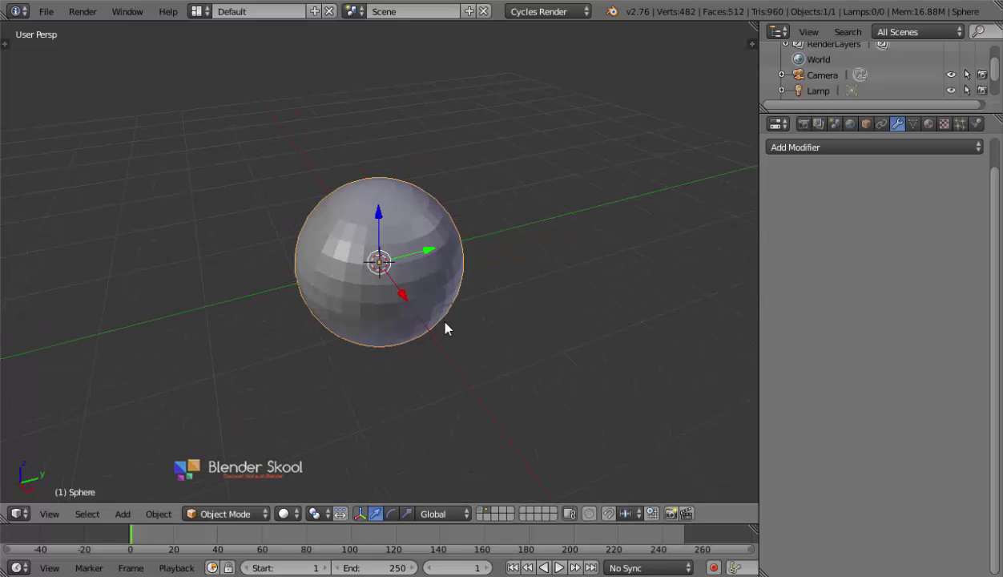
- Reduce the new UV sphere's resolution to 16 segments and 8 rings
key(t)
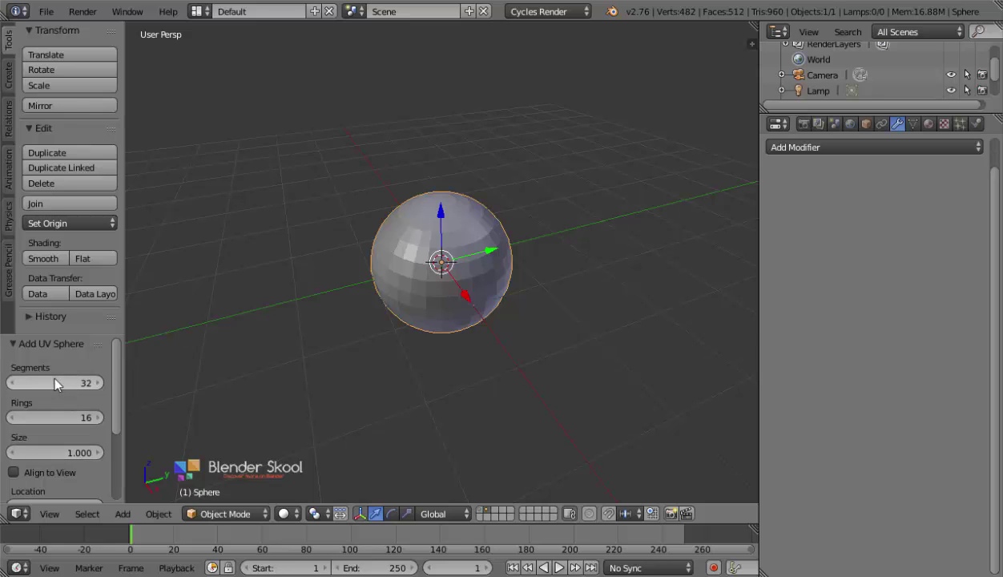
key(t)
key(t)
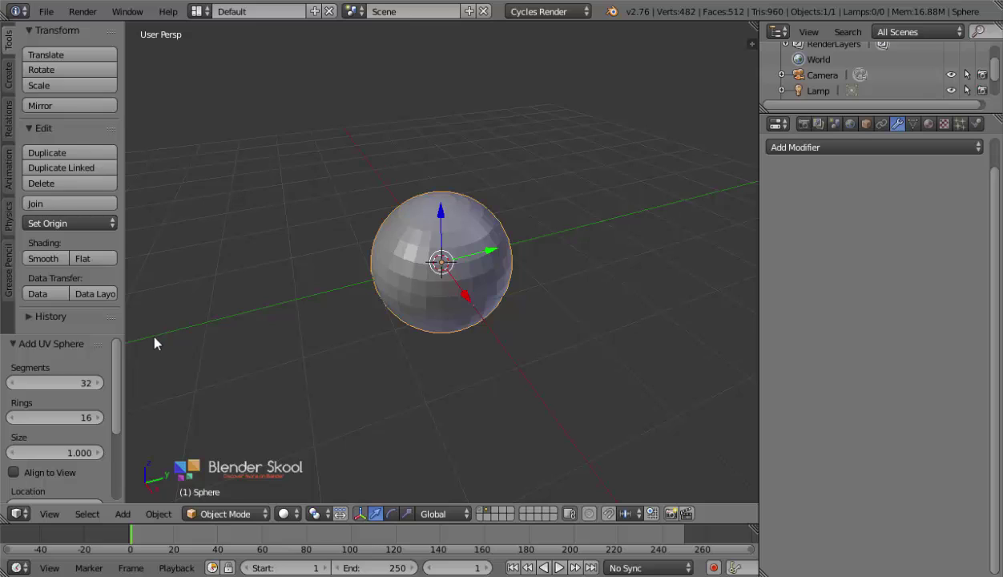
click(45, 382)
text(16)
key(Return)
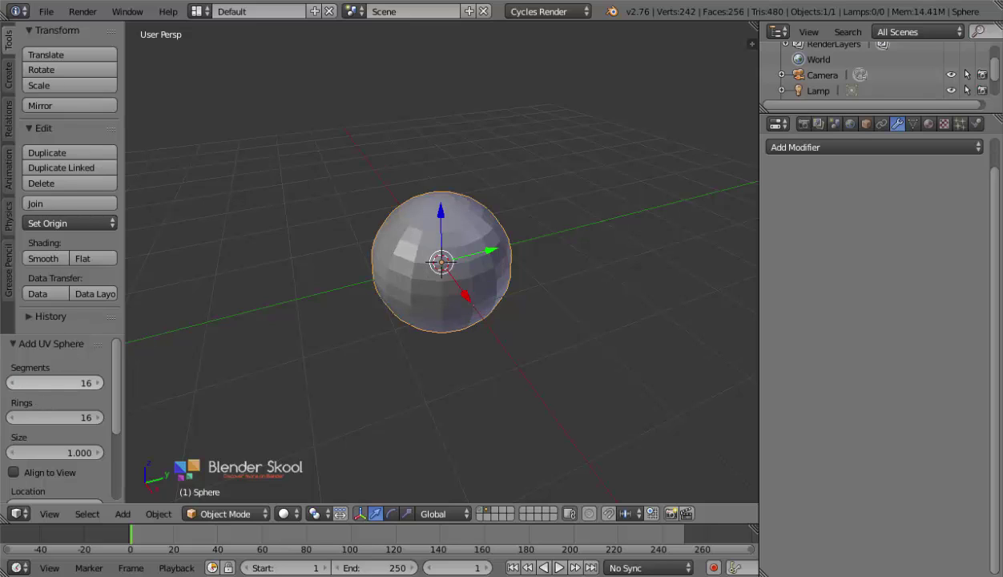
click(65, 415)
text(8)
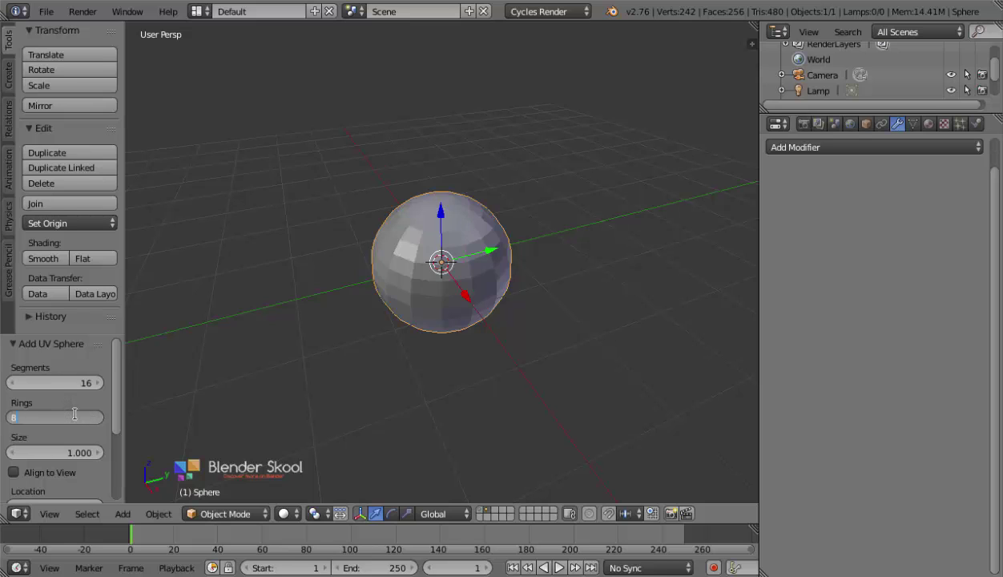
key(Return)
middle_drag(212, 372, 253, 397)
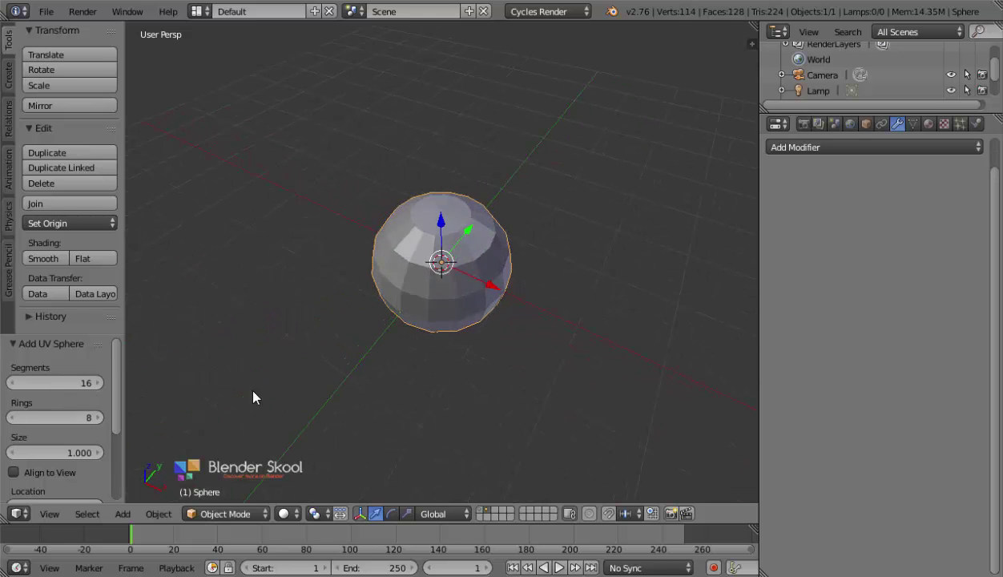
- Shade the sphere smooth and switch back to the layer holding the plane
click(42, 260)
middle_drag(341, 408, 399, 347)
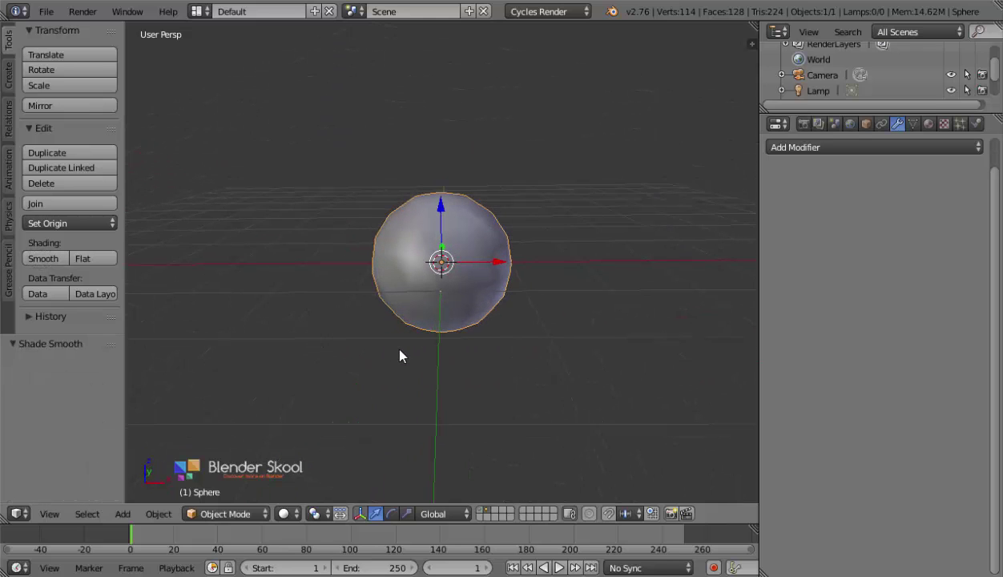
key(t)
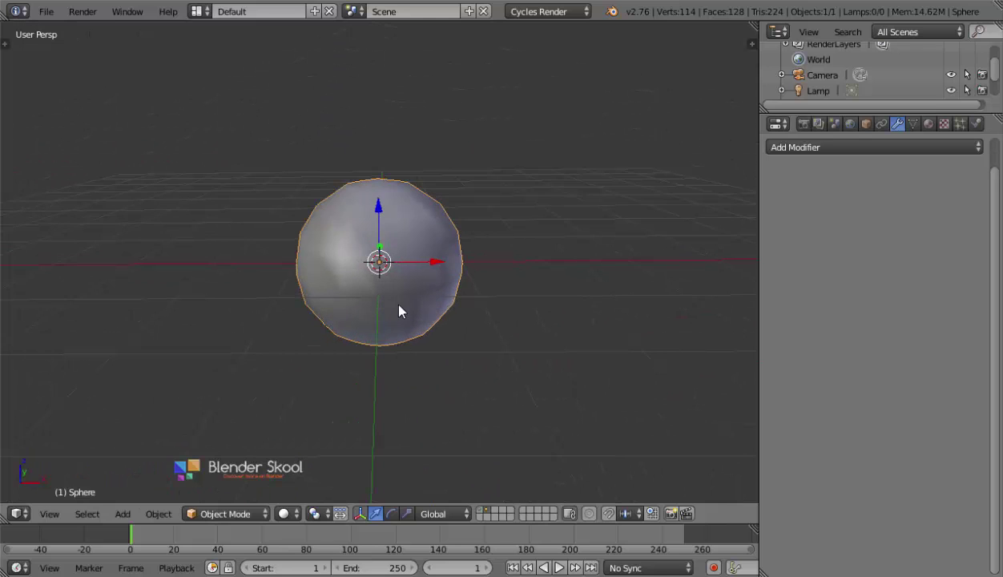
middle_drag(398, 309, 481, 296)
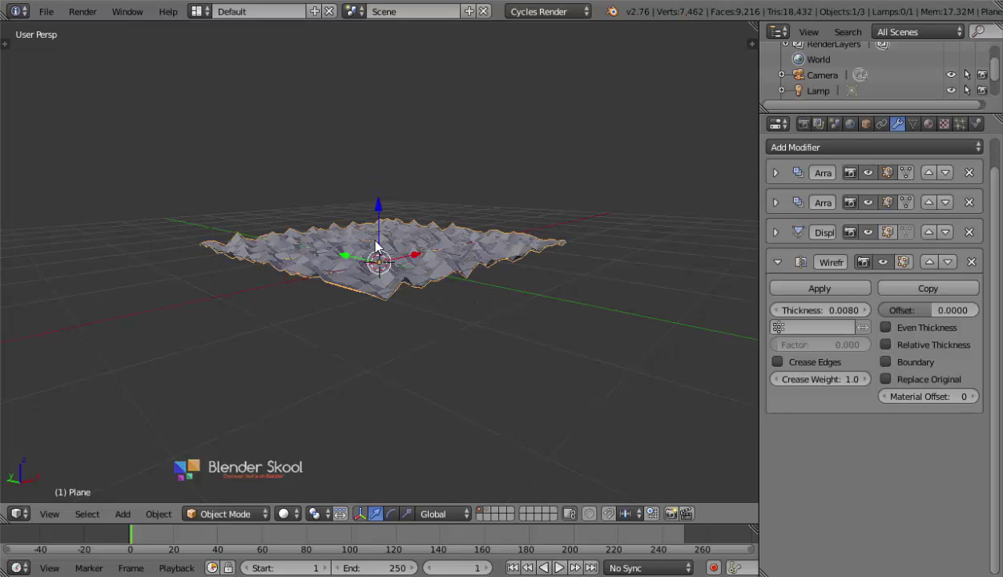
- Add a new particle system to the plane and set its type to Hair
middle_drag(377, 247, 337, 352)
click(958, 125)
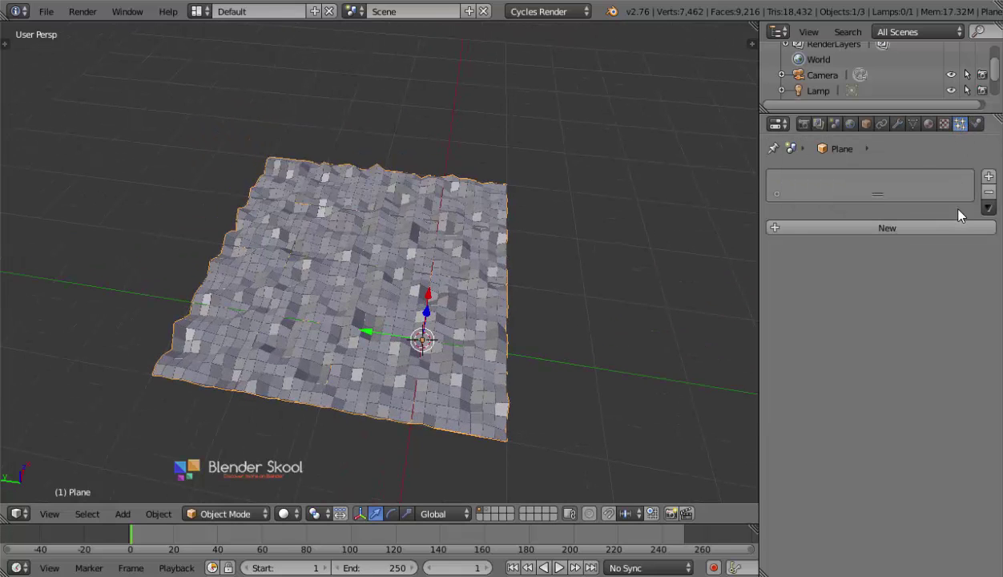
click(880, 227)
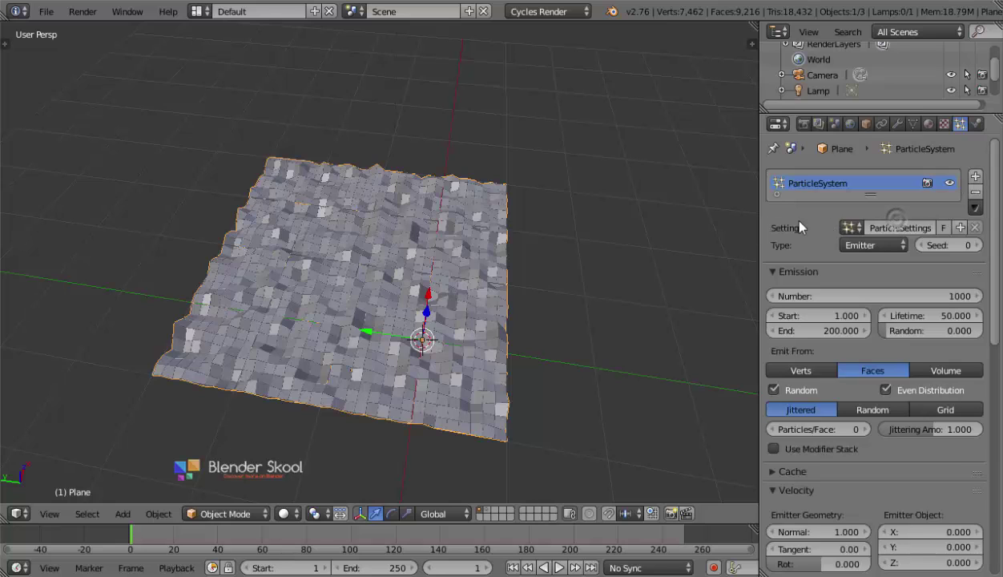
click(849, 244)
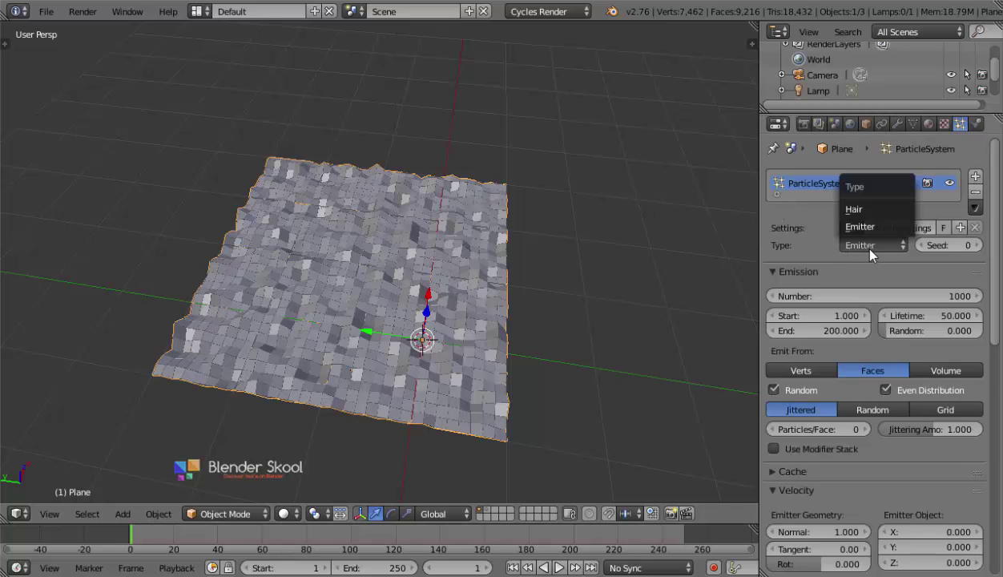
click(847, 204)
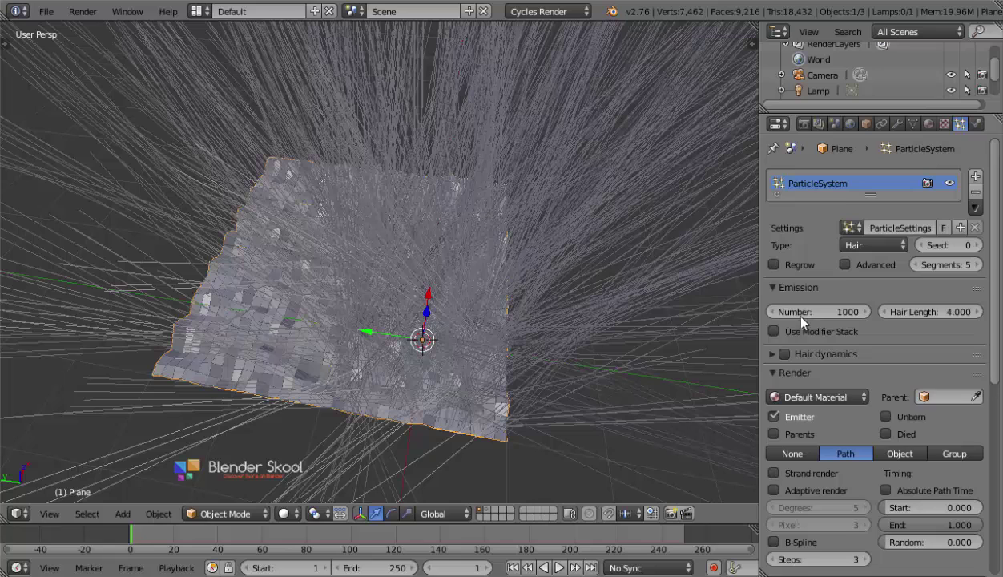
- Enable the advanced hair settings, emit from Verts with Random off, and turn on Use Modifier Stack
click(845, 265)
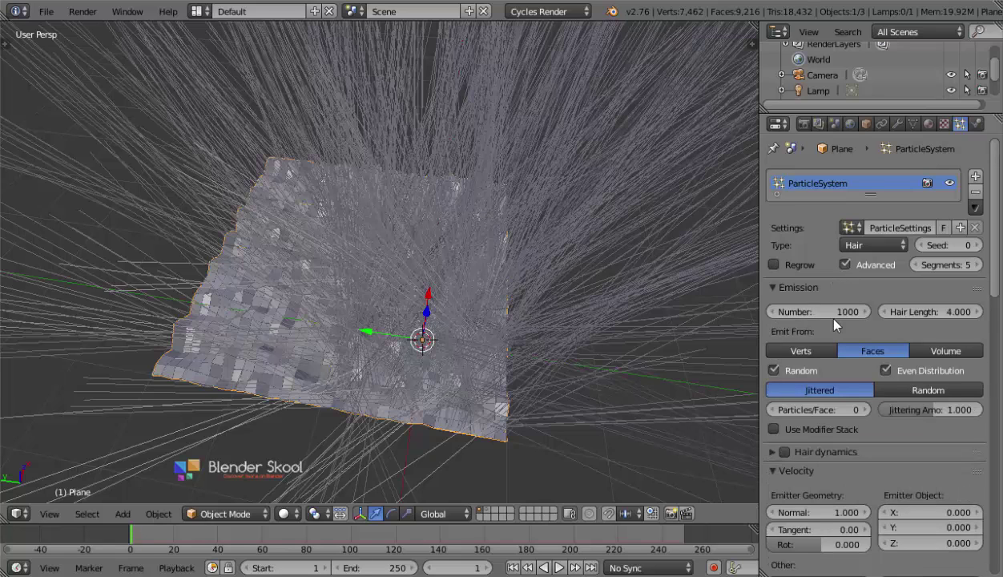
click(817, 351)
click(775, 371)
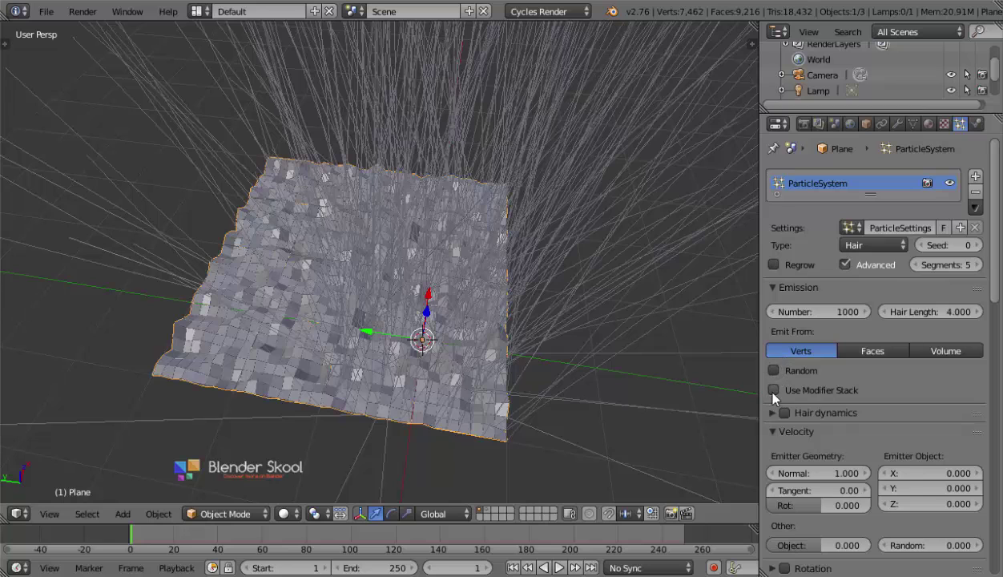
click(773, 389)
- Review the plane's modifier stack and collapse the particle system modifier at its end
click(897, 123)
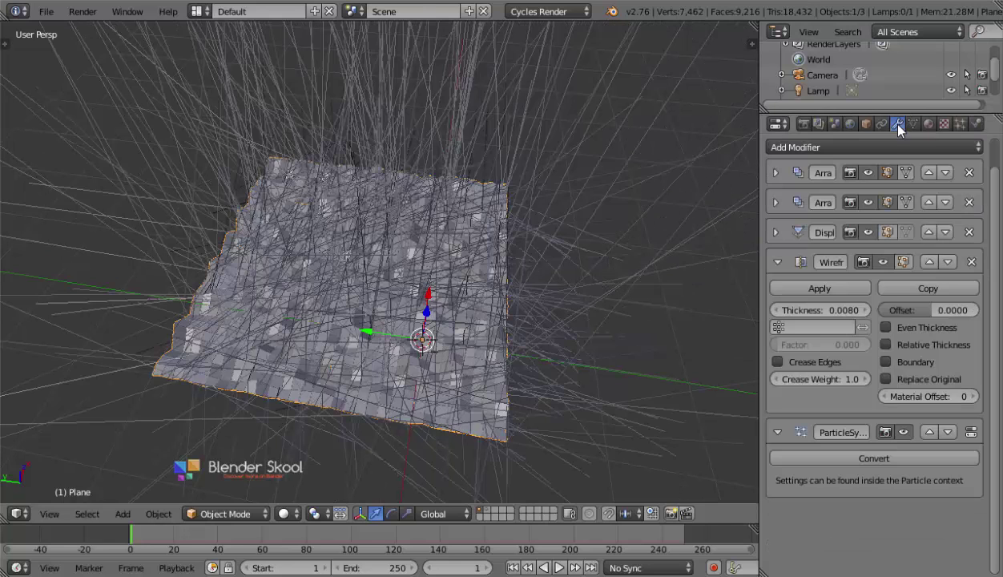
click(774, 432)
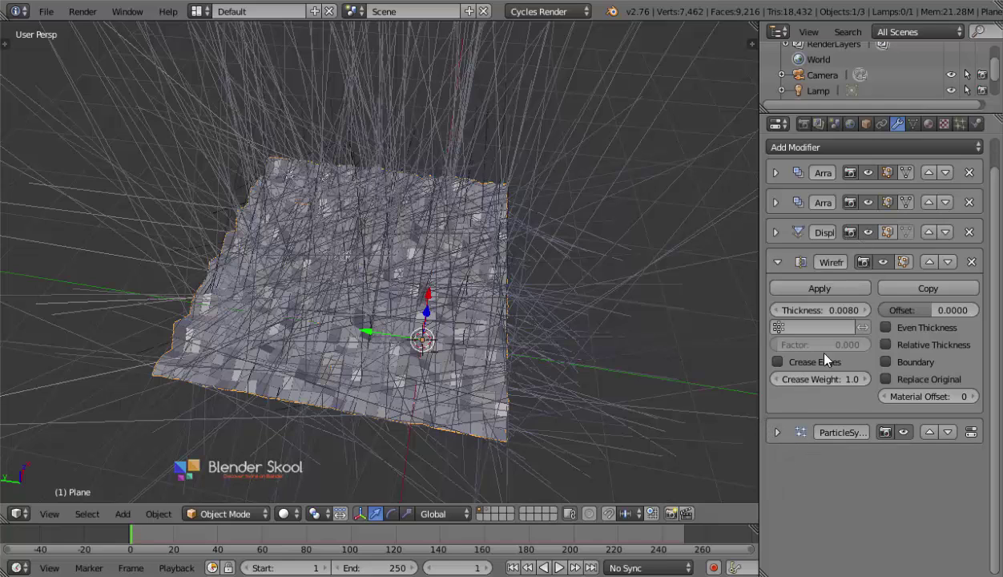
scroll(833, 272, up, 1)
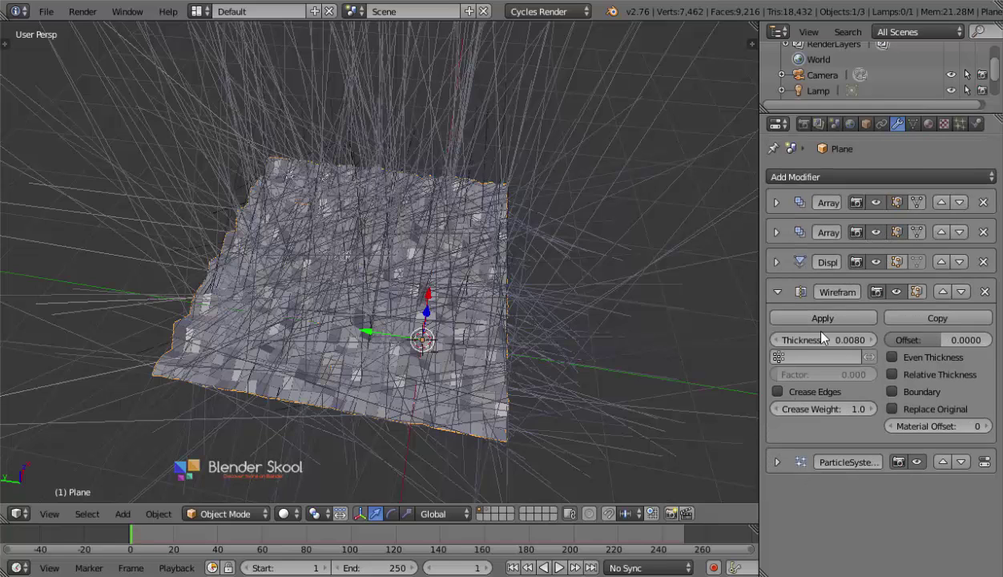
click(774, 463)
click(774, 462)
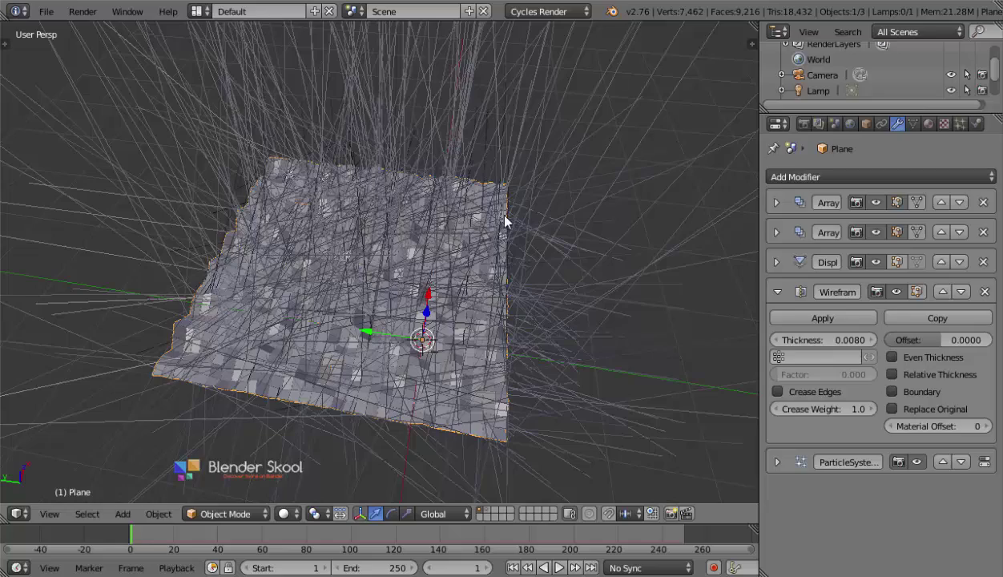
- Turn Use Modifier Stack off and back on for the hair system to compare where the strands are emitted
click(958, 122)
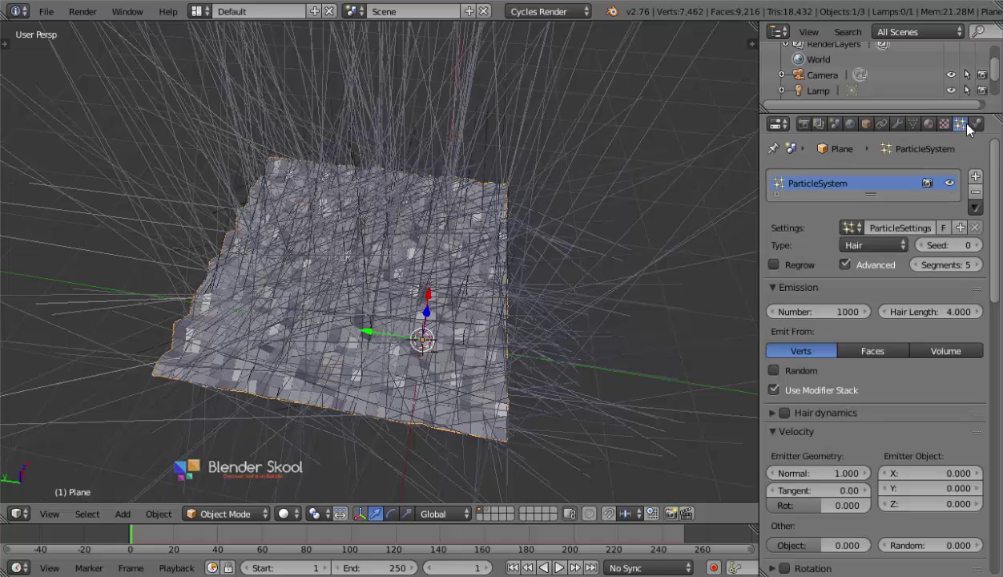
click(774, 390)
middle_drag(290, 195, 327, 415)
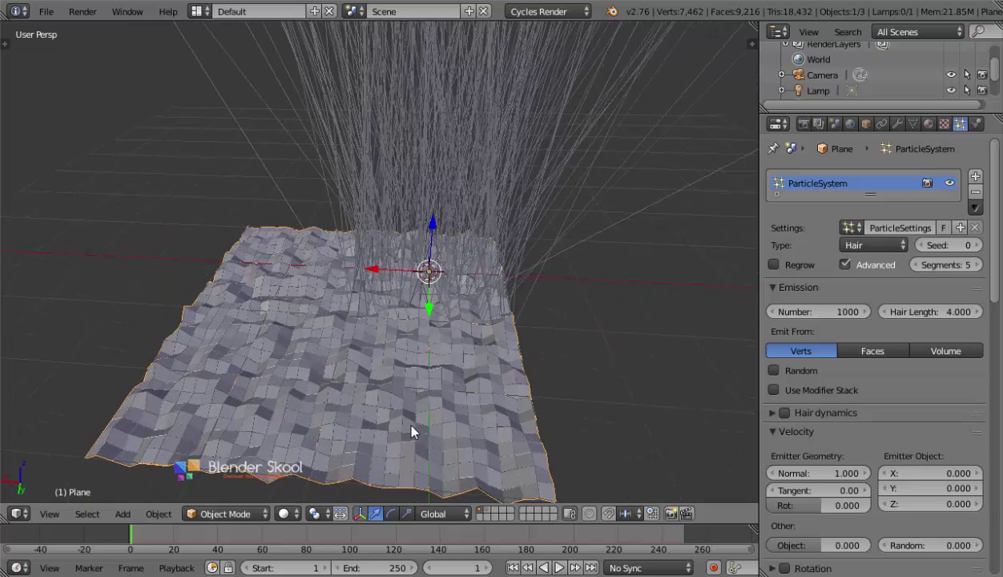
click(773, 390)
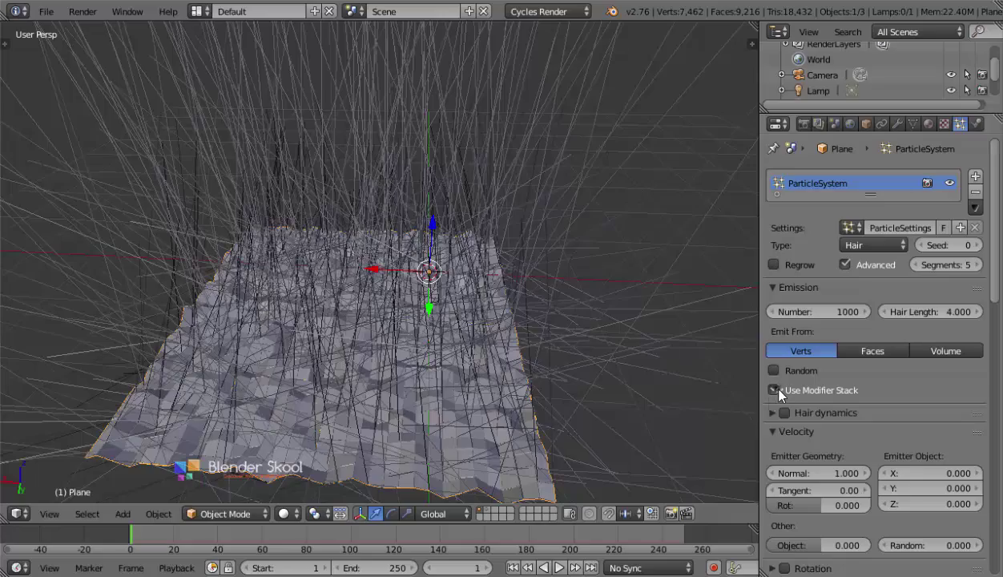
middle_drag(212, 386, 381, 329)
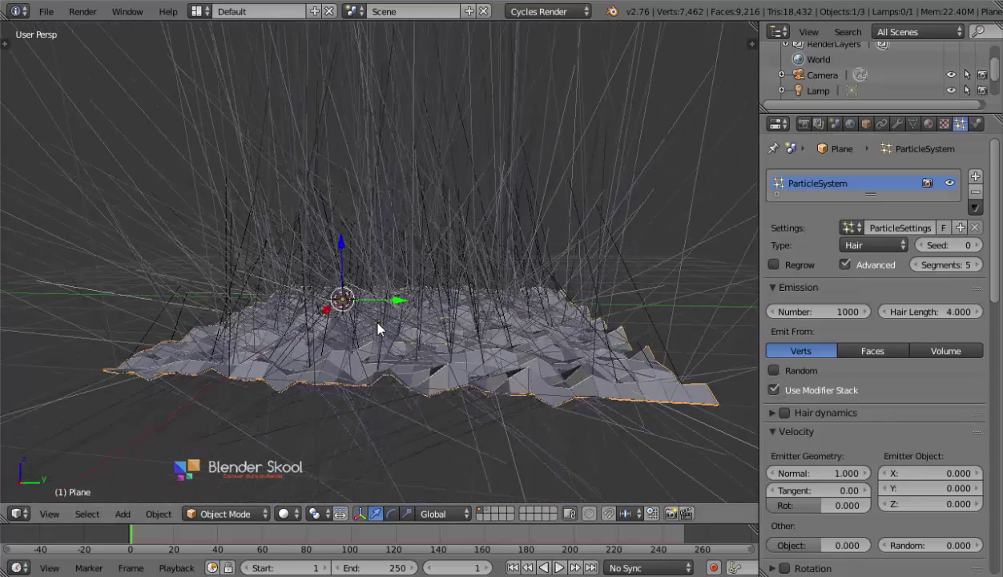
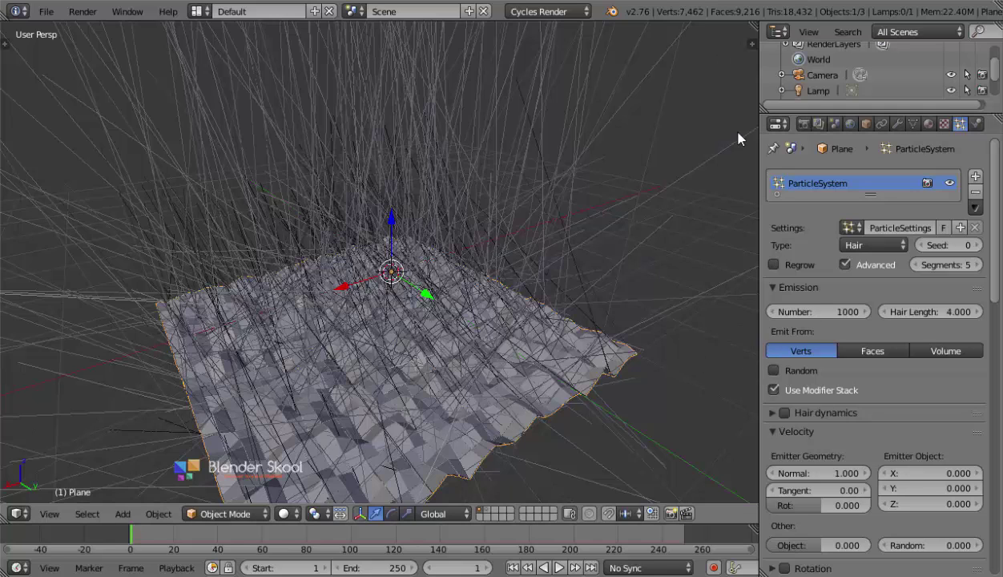
- Check the vertex count of the plane's base mesh and set the hair emission number to 289
click(809, 311)
key(Return)
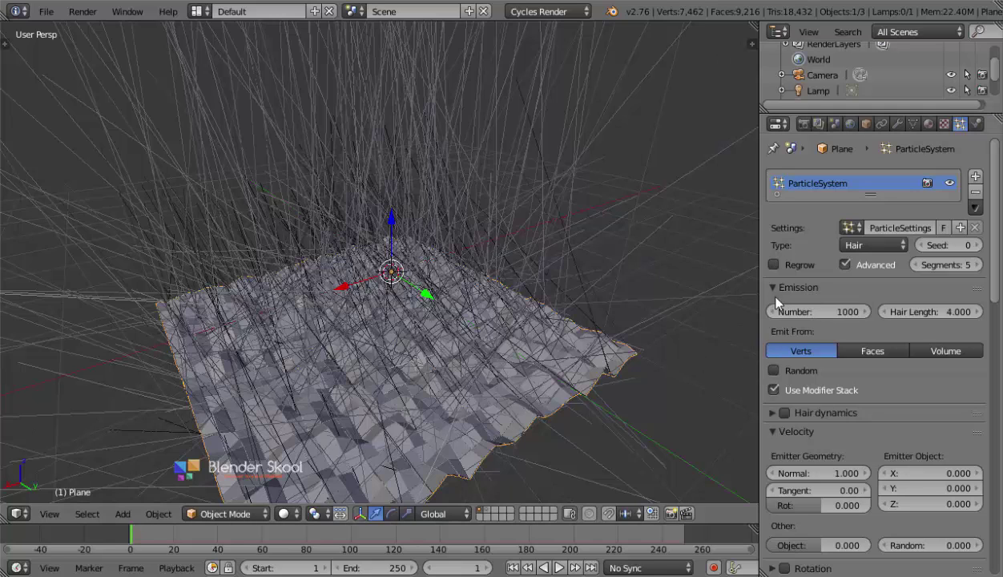
key(Tab)
scroll(426, 314, up, 2)
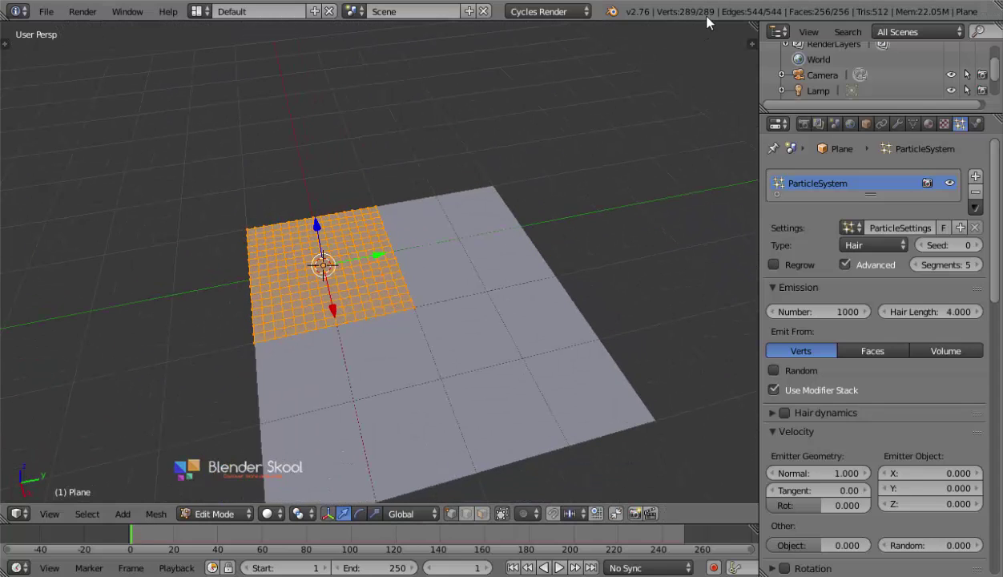
key(Tab)
click(813, 315)
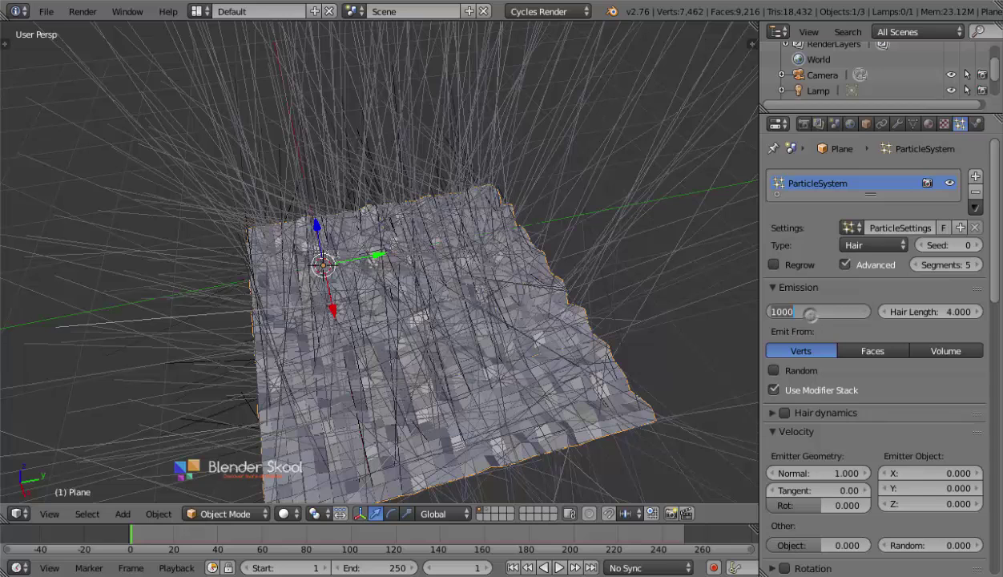
text(289)
key(Return)
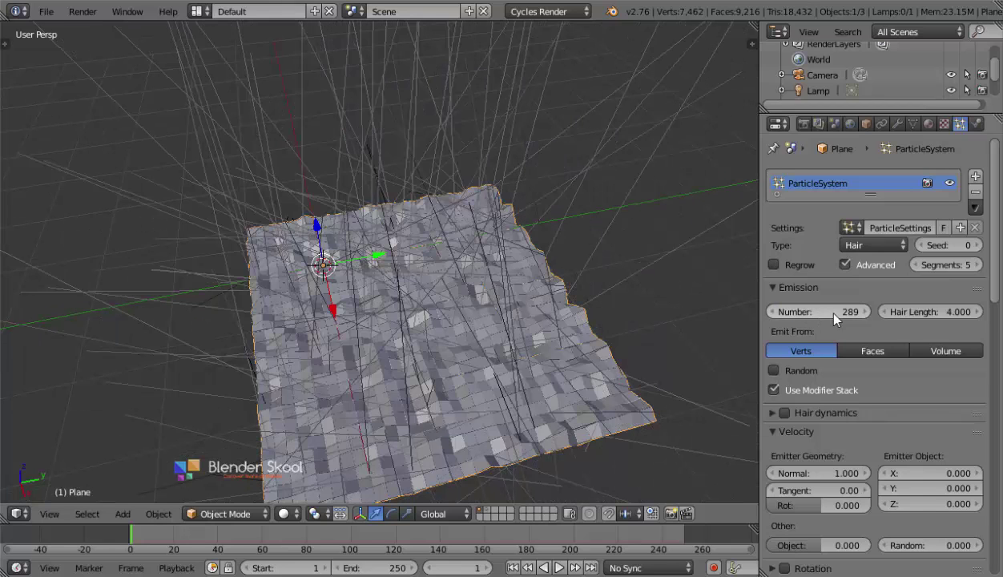
- Render the hair particles as an object, using Sphere as the dupli object
scroll(833, 315, down, 12)
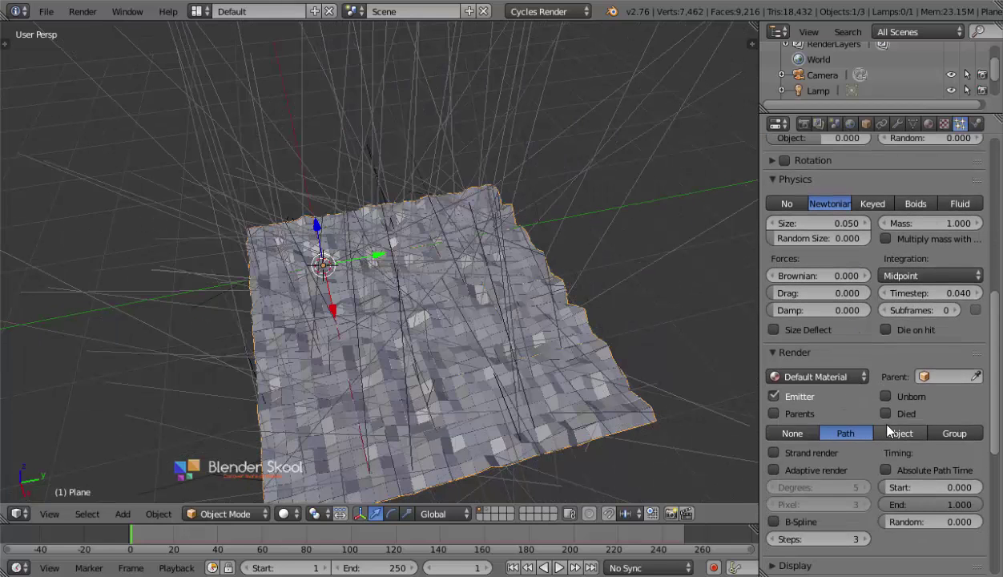
click(891, 432)
click(879, 453)
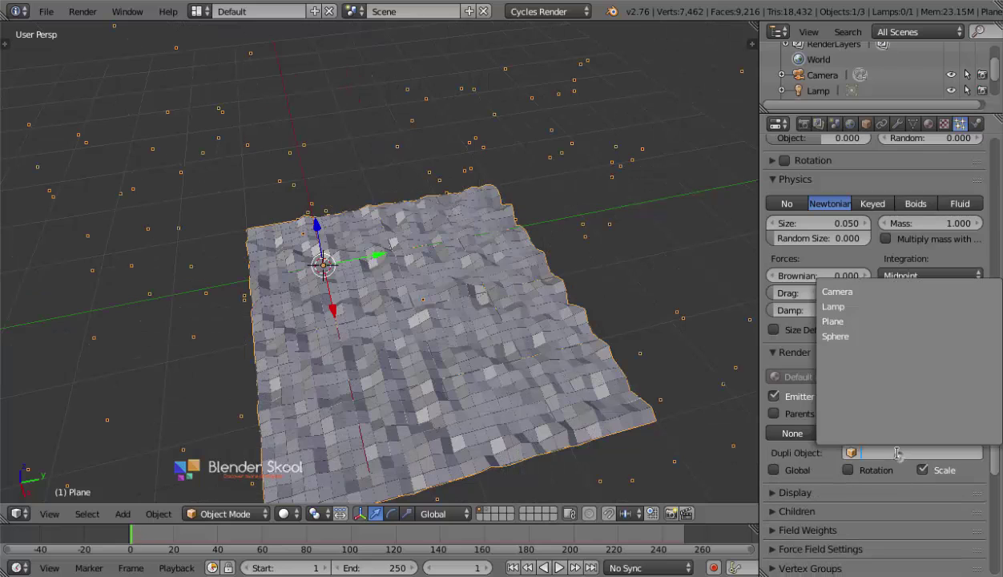
click(880, 335)
key(2)
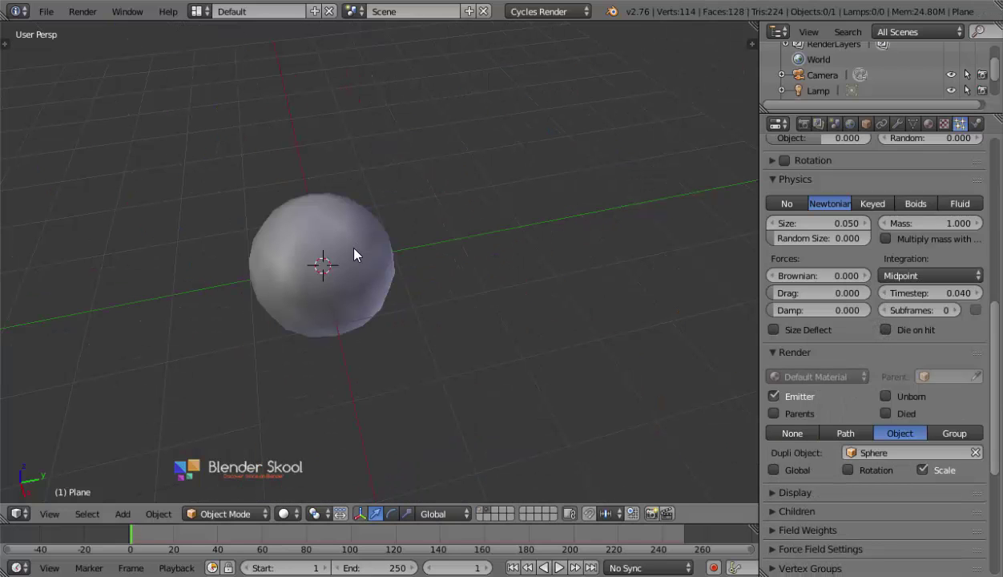
key(1)
scroll(515, 373, up, 3)
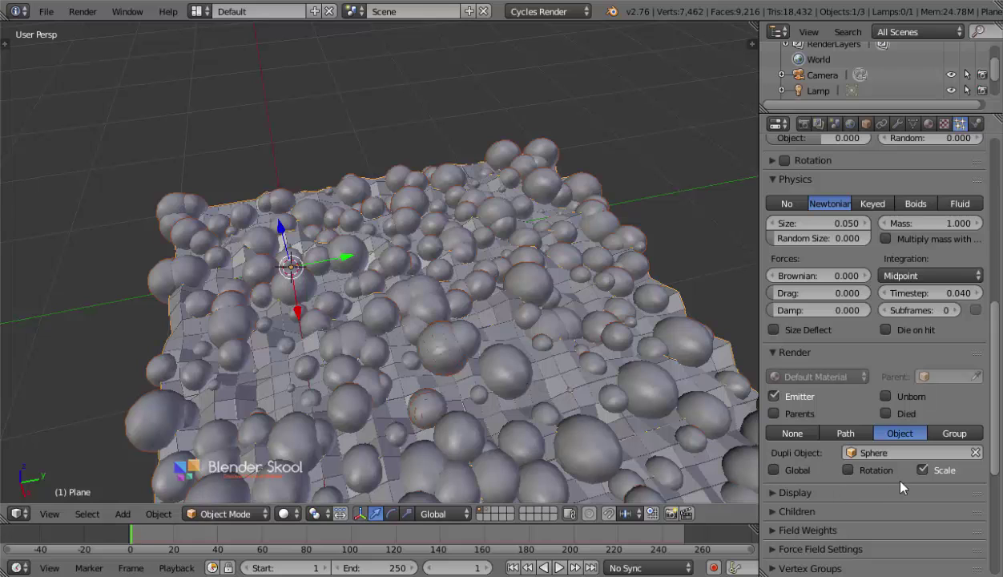
- Set the particle size in the hair system's physics settings to 0.005
scroll(847, 477, up, 8)
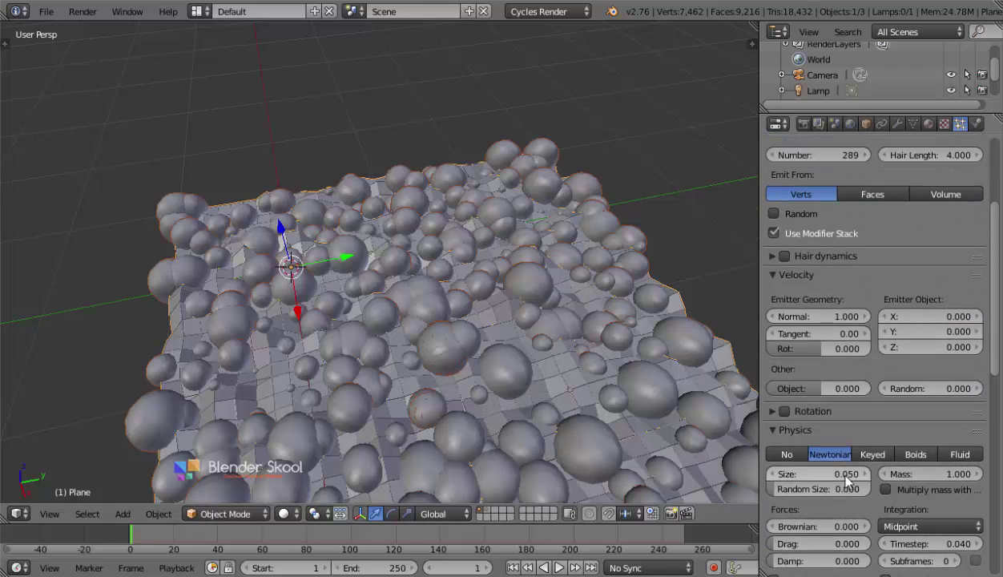
scroll(846, 478, up, 5)
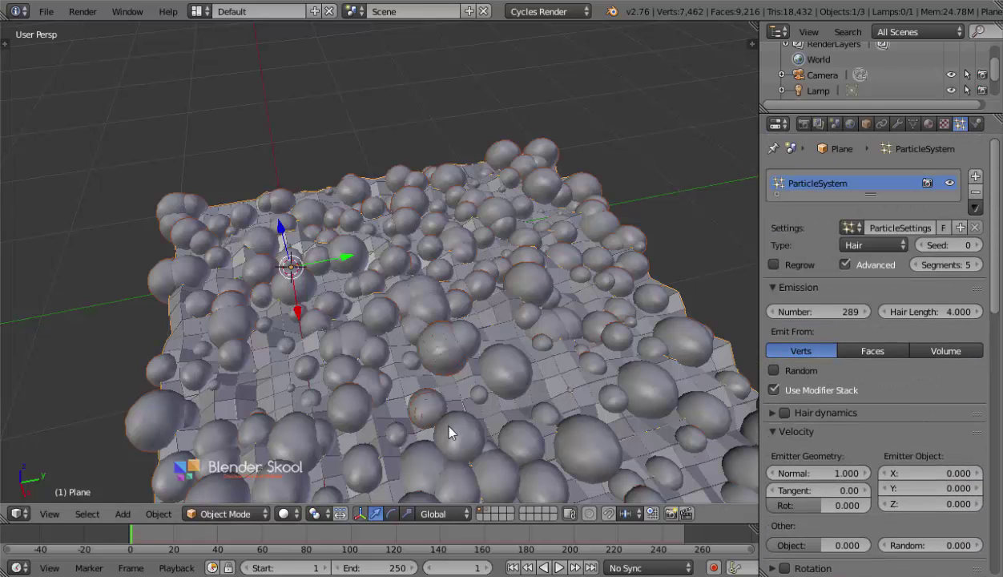
middle_drag(439, 416, 466, 411)
scroll(798, 390, down, 10)
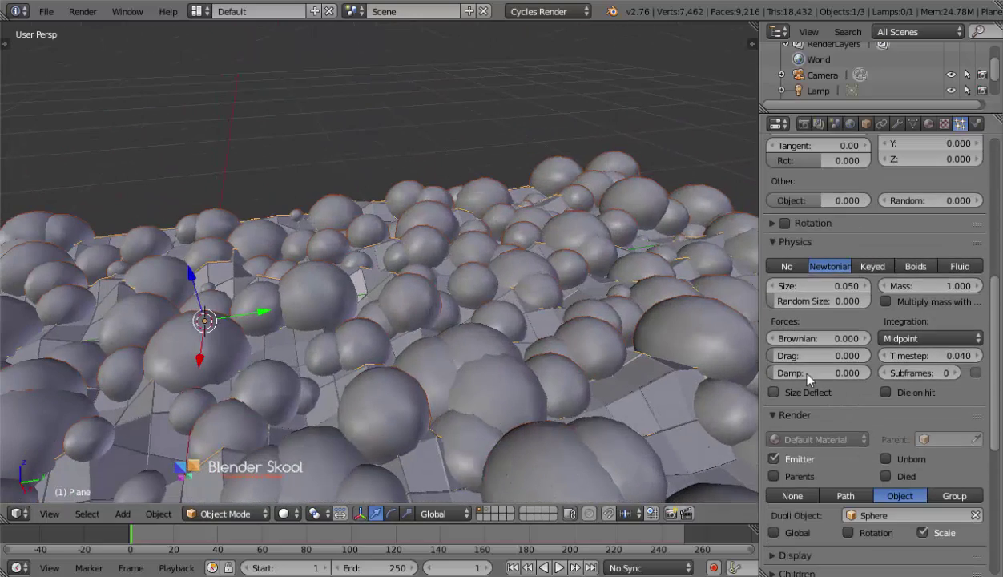
click(812, 286)
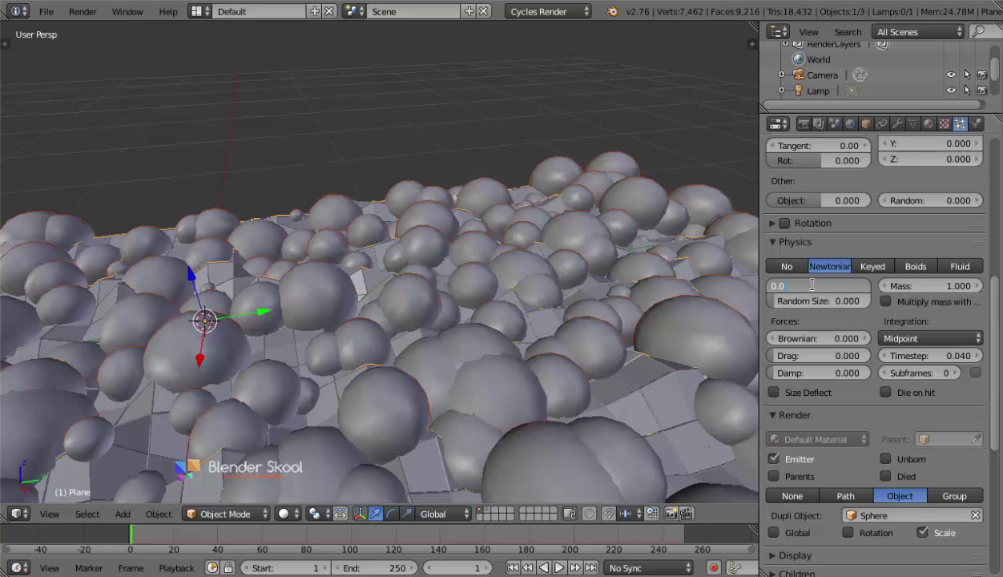
text(0.005)
key(Return)
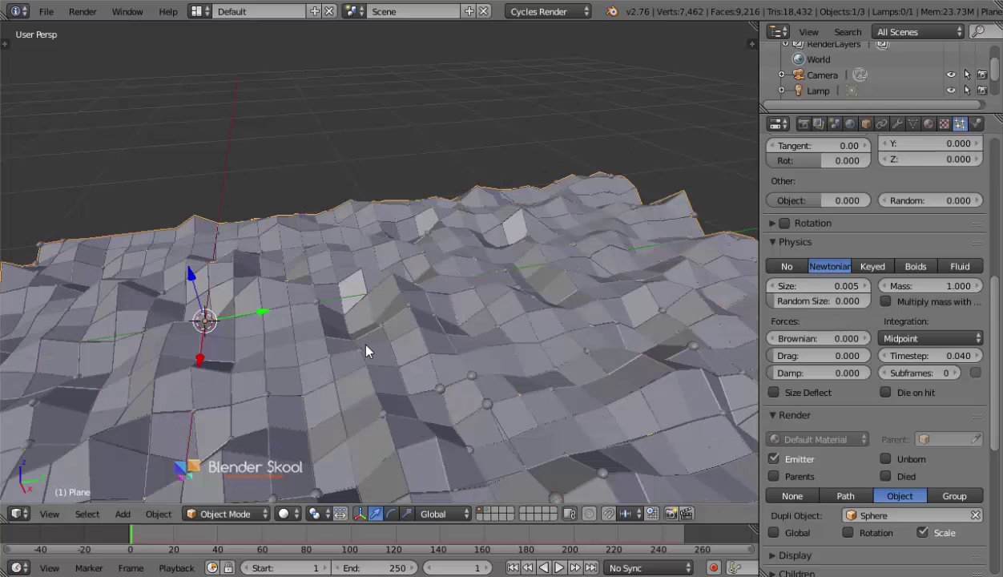
- Compare the sphere coverage with the plane's base mesh and multiply the emission number by 4, giving 1156
middle_drag(358, 337, 454, 422)
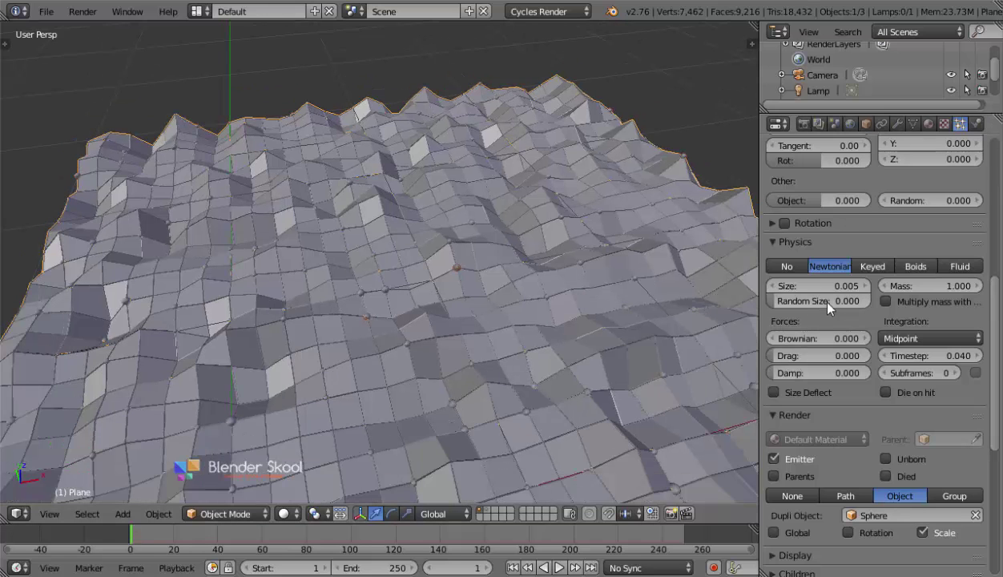
scroll(796, 408, up, 5)
scroll(797, 410, up, 6)
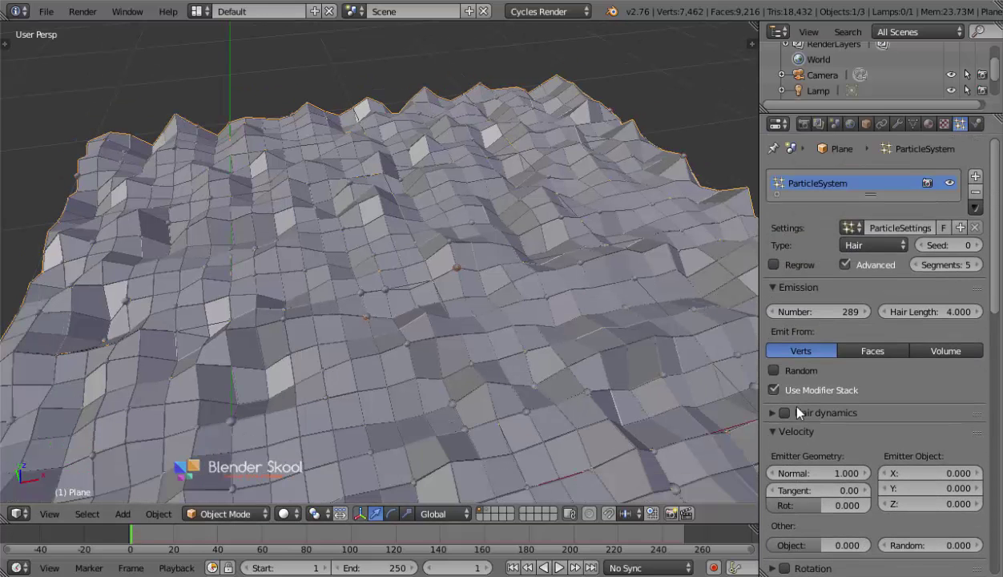
scroll(558, 436, up, 6)
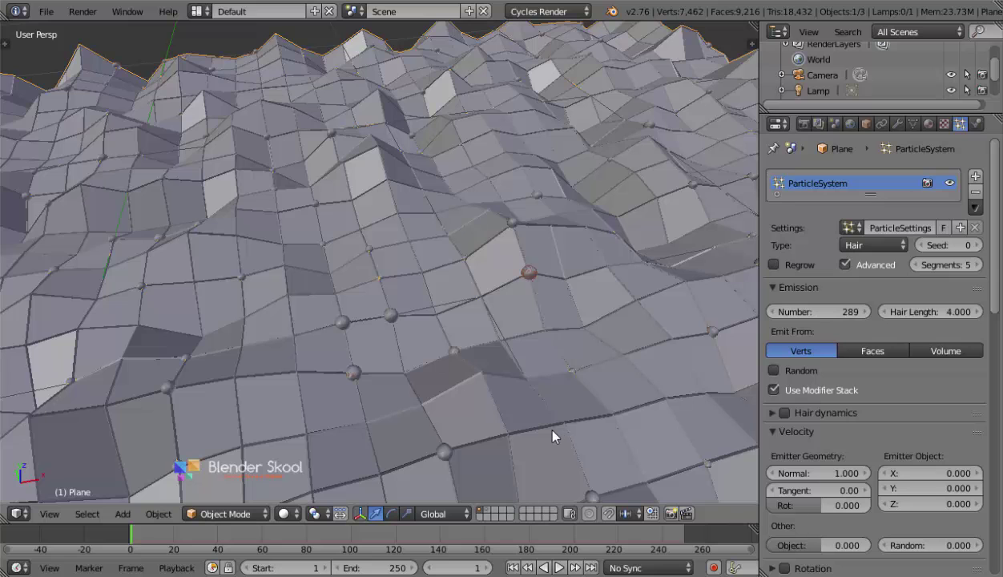
scroll(553, 436, down, 4)
key(Tab)
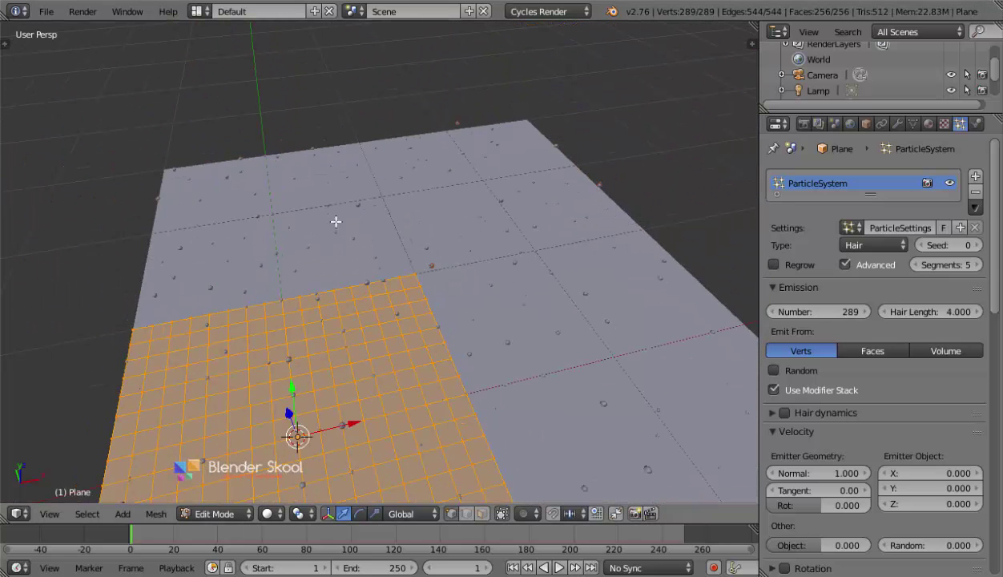
scroll(541, 321, down, 2)
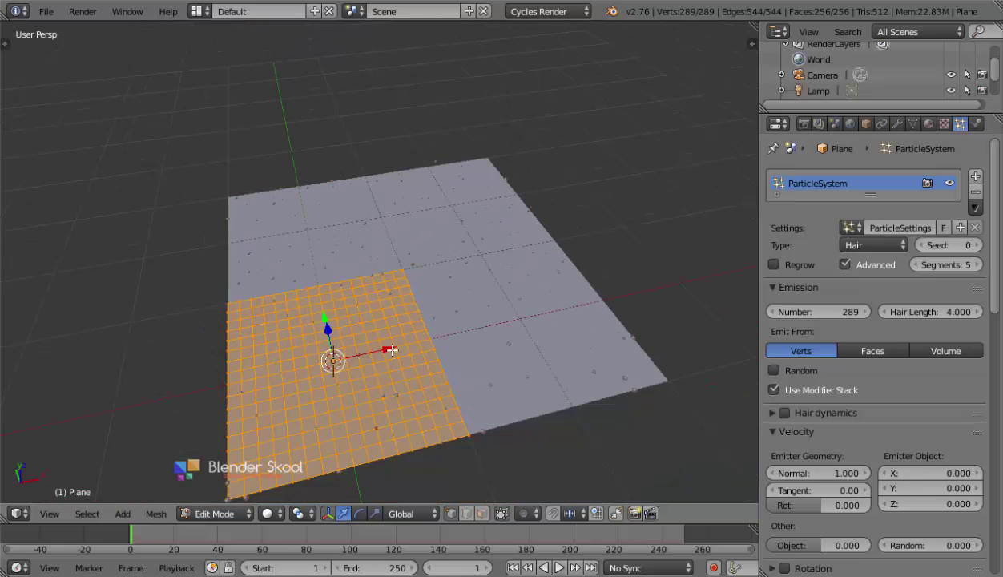
key(Tab)
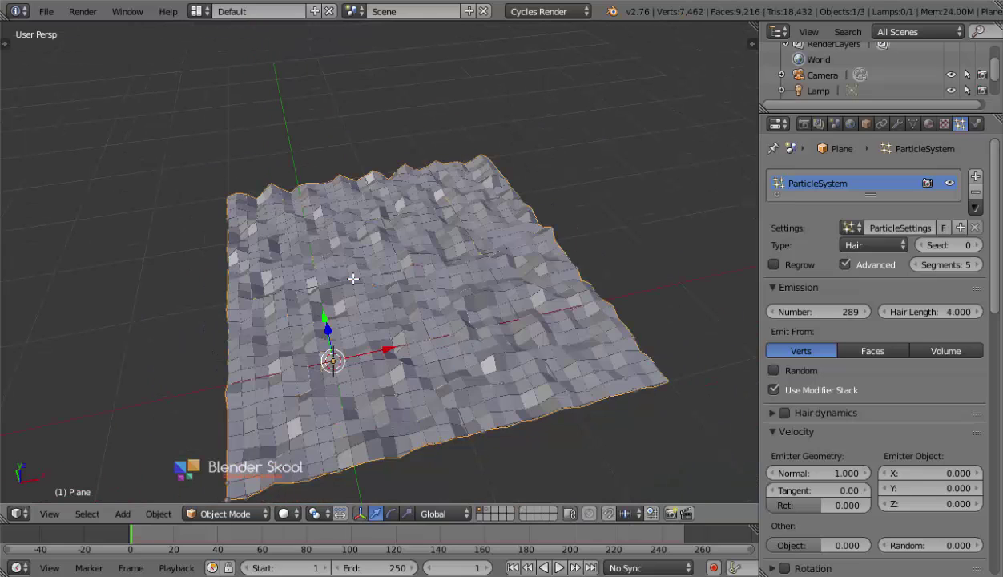
key(Tab)
key(Tab)
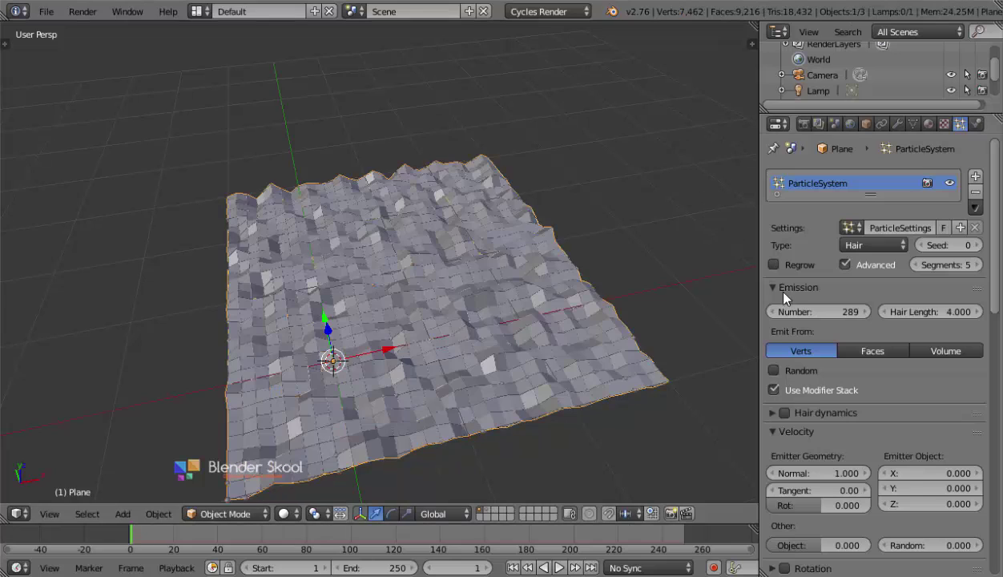
click(798, 311)
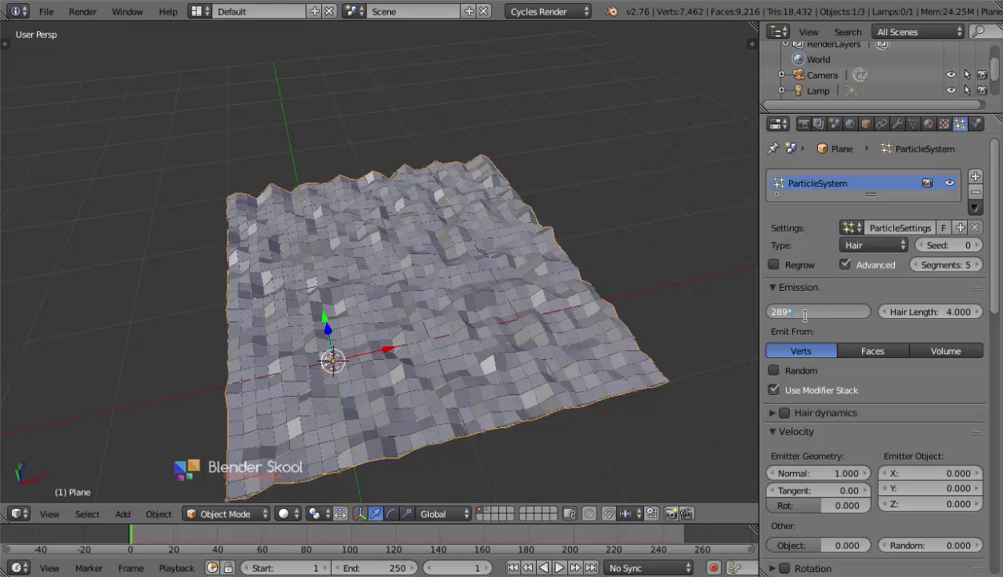
text(*4)
key(Return)
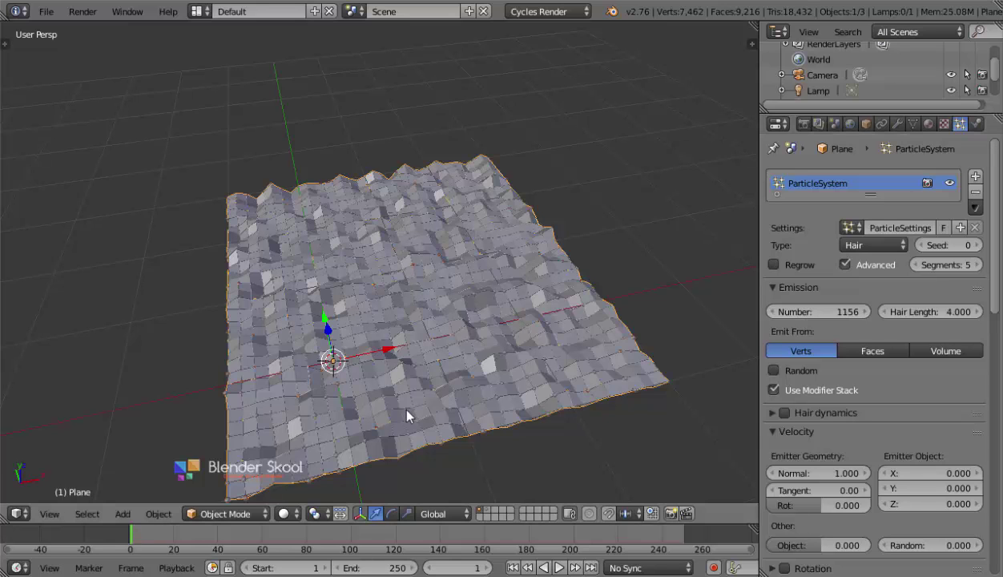
- Inspect the sphere placement on the terrain's vertices up close and from the side, comparing it with the base mesh in Edit Mode
scroll(396, 400, up, 6)
middle_drag(418, 419, 480, 466)
scroll(478, 465, up, 5)
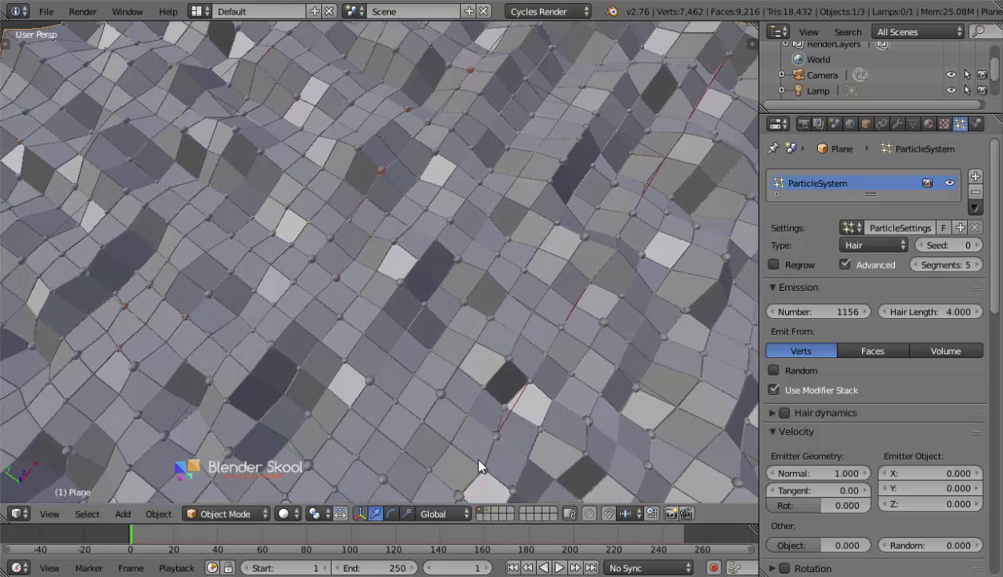
key(Tab)
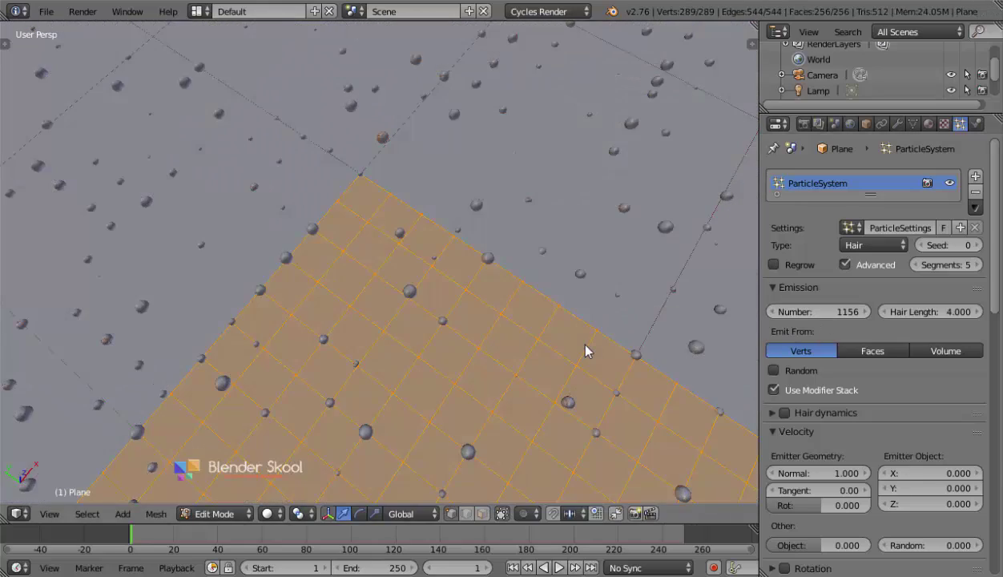
key(Tab)
scroll(582, 347, down, 3)
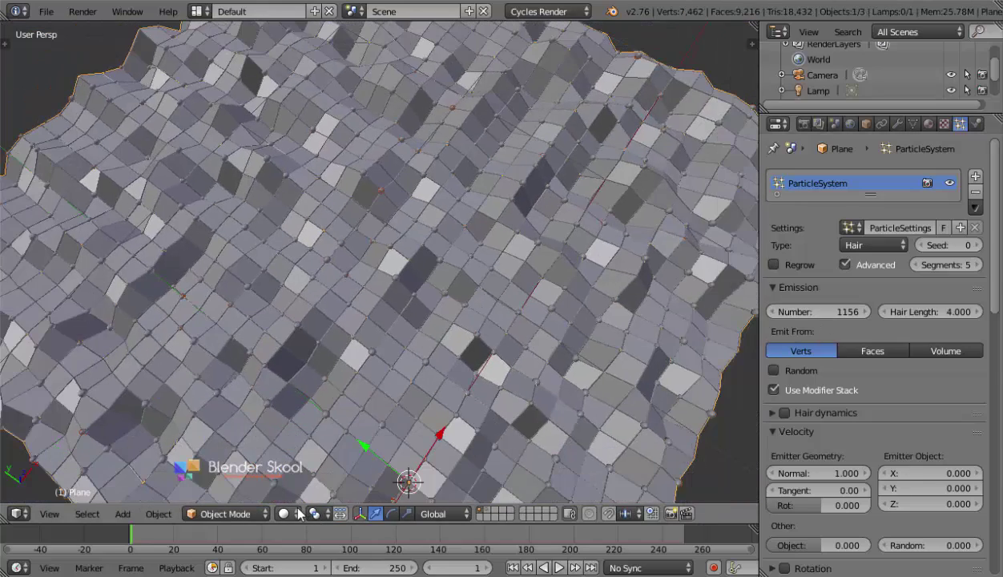
middle_drag(340, 403, 364, 290)
key(Tab)
key(Tab)
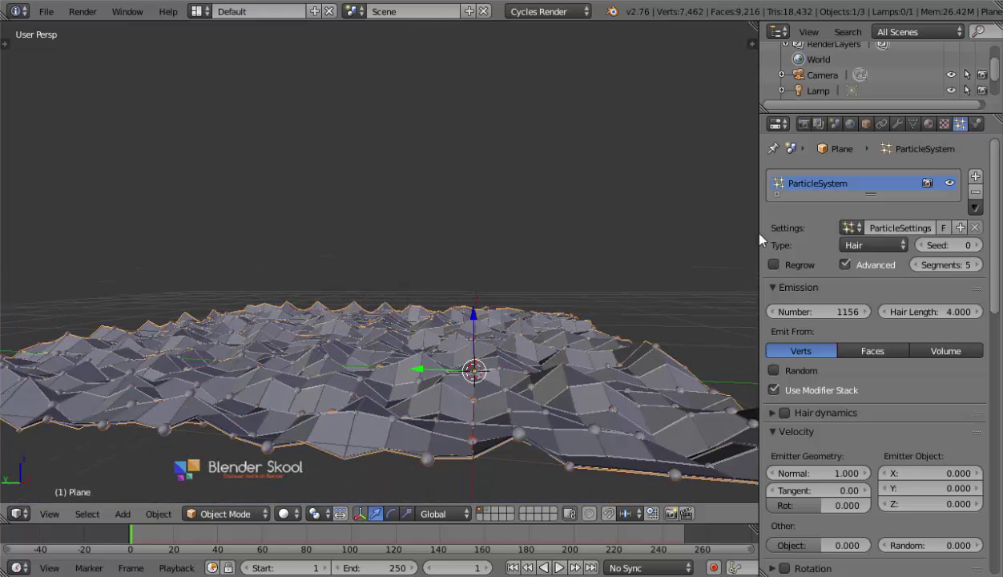
- Move the particle system above the Wireframe modifier in the plane's modifier stack
click(896, 123)
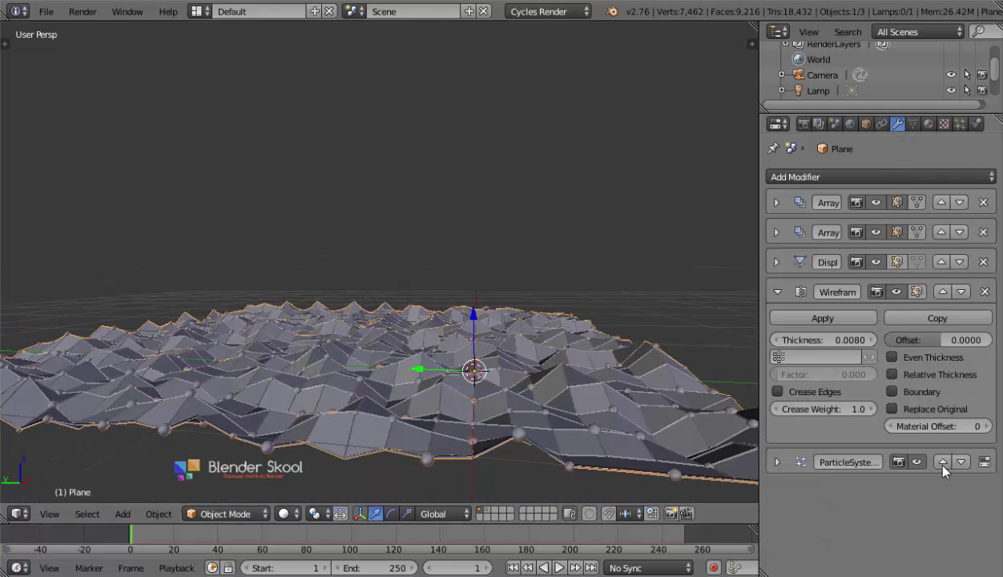
click(777, 292)
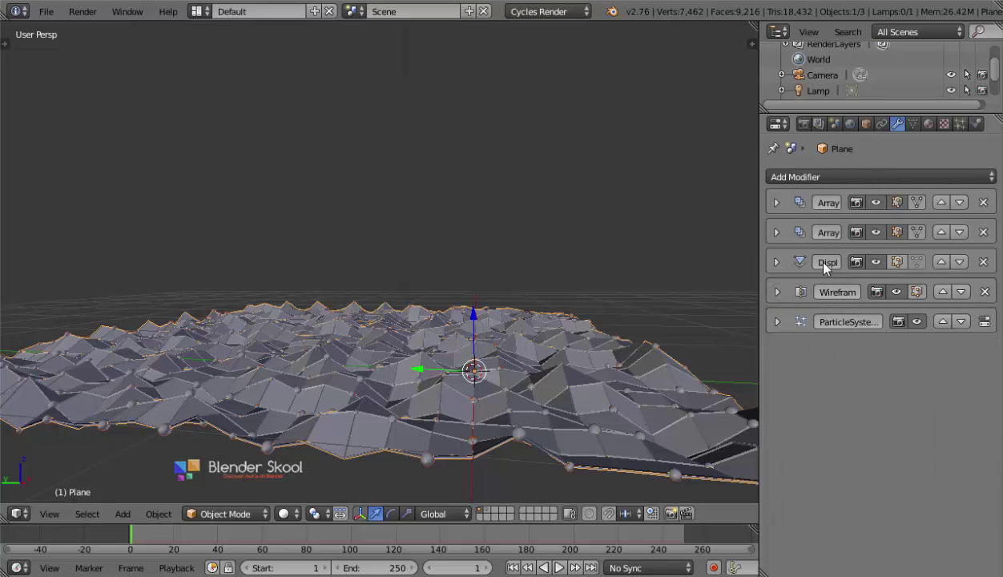
click(942, 323)
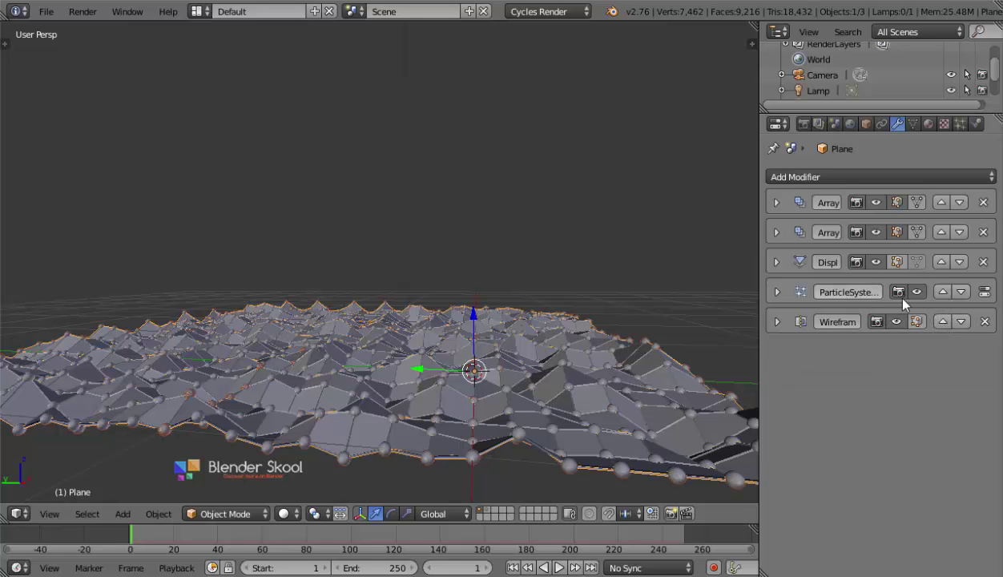
mouse_move(564, 318)
middle_down()
mouse_move(454, 414)
mouse_move(504, 416)
mouse_move(381, 410)
middle_up()
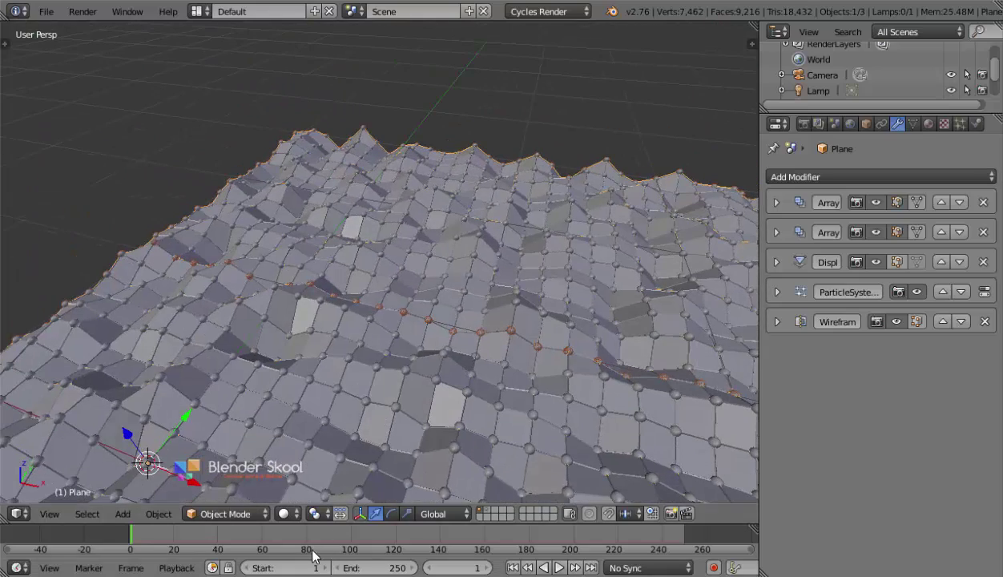
middle_drag(318, 408, 333, 351)
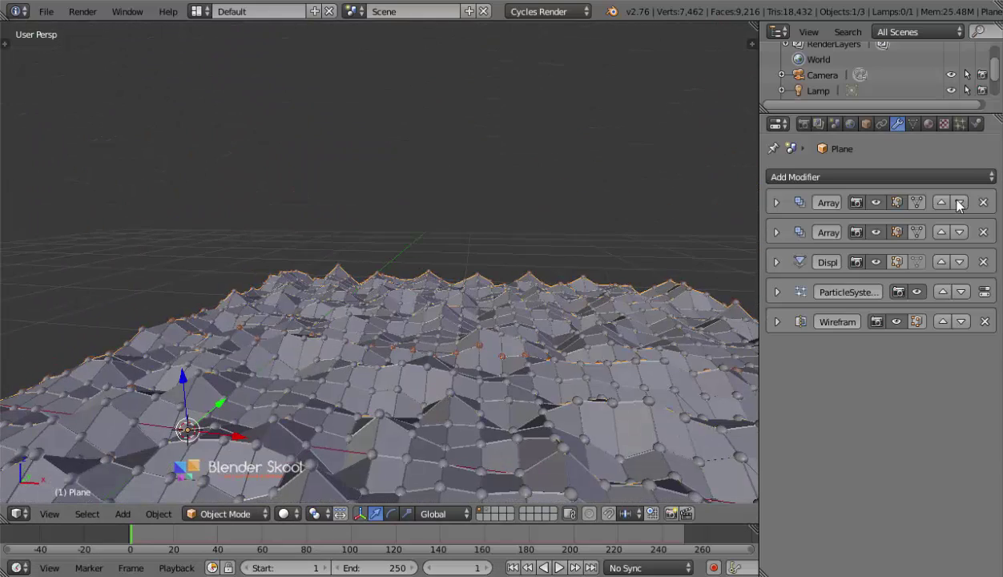
- Select the source sphere and give it a new material with a Mix Shader as its surface
click(959, 124)
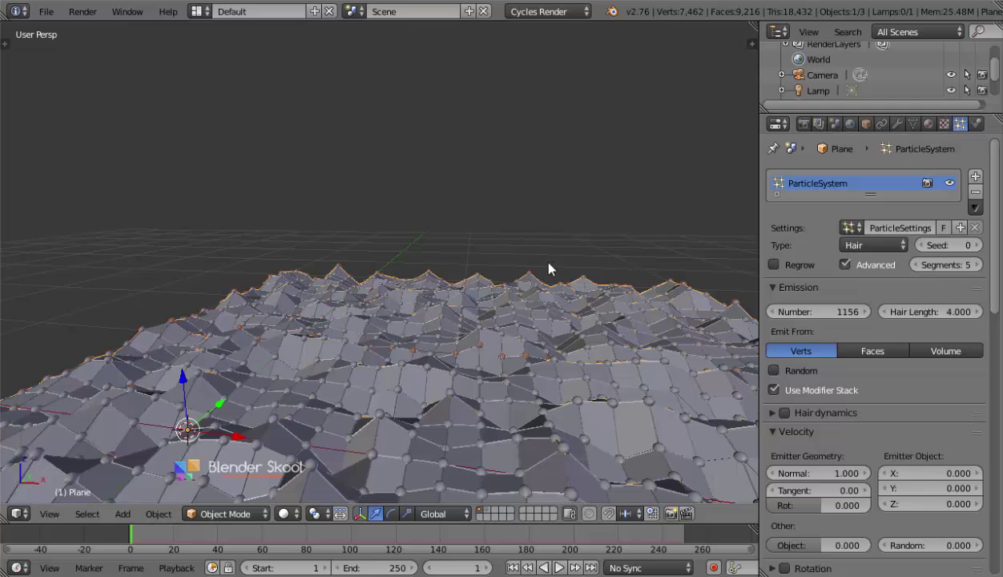
mouse_move(476, 253)
middle_down()
mouse_move(600, 305)
mouse_move(479, 237)
middle_up()
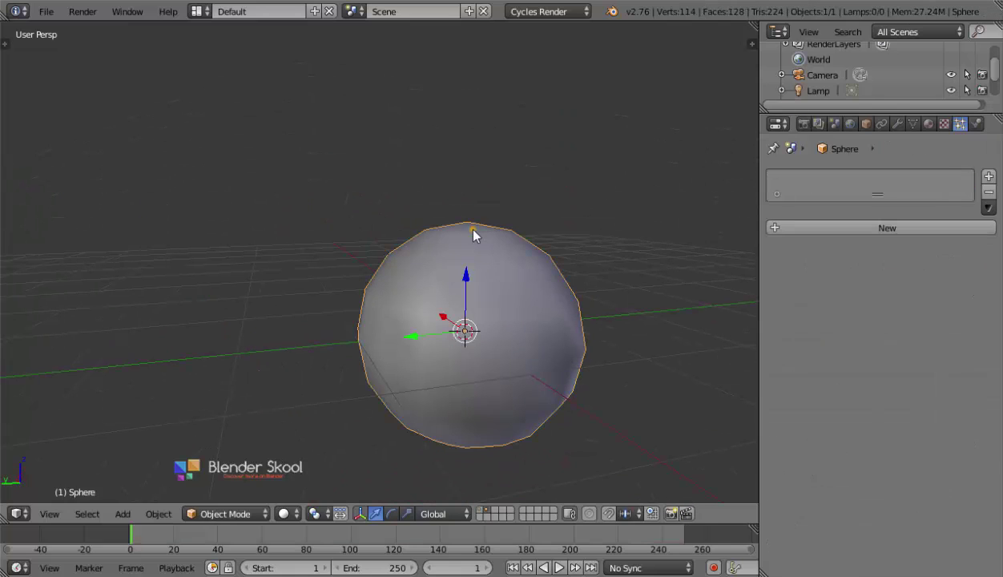
click(462, 225)
click(928, 124)
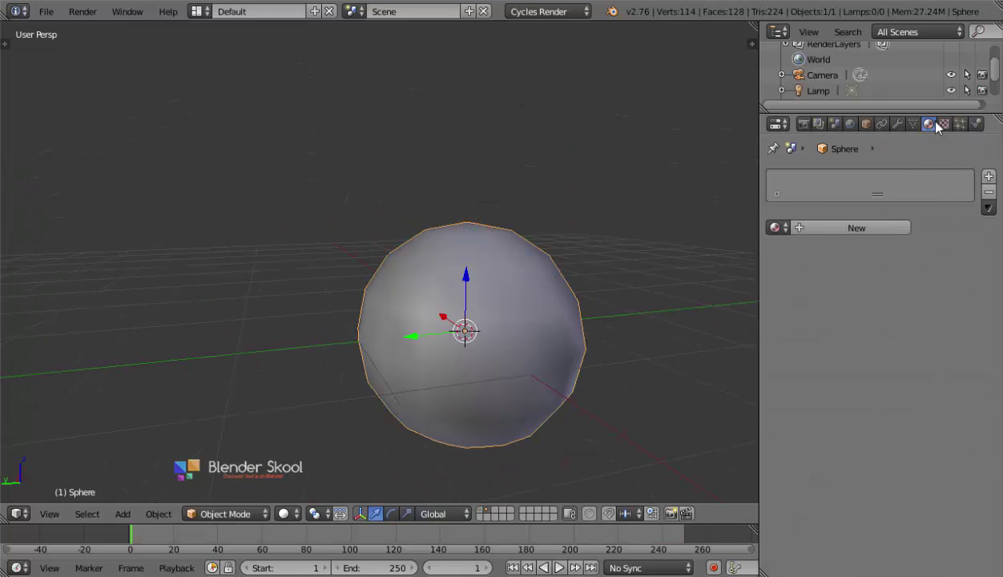
click(844, 224)
click(865, 311)
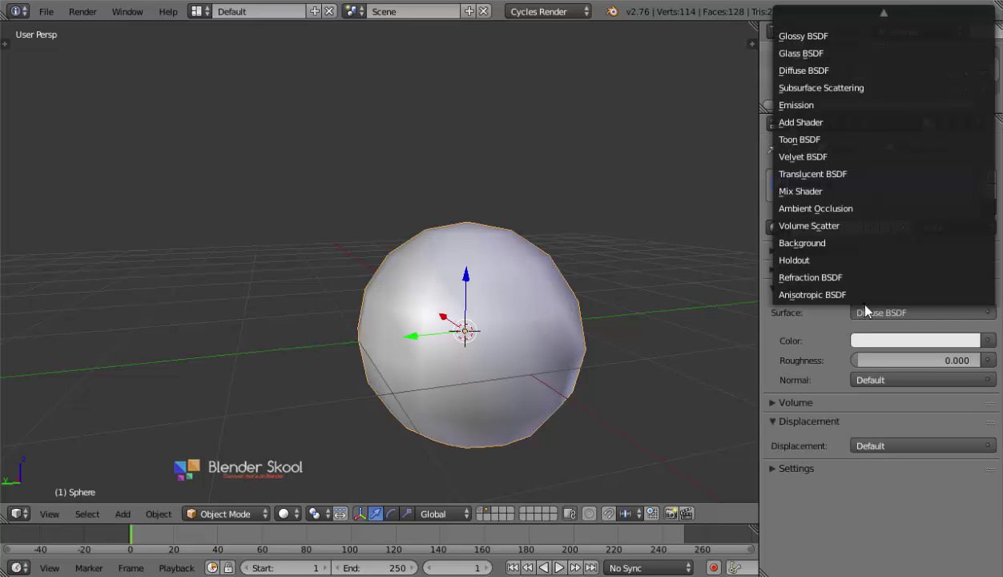
click(799, 191)
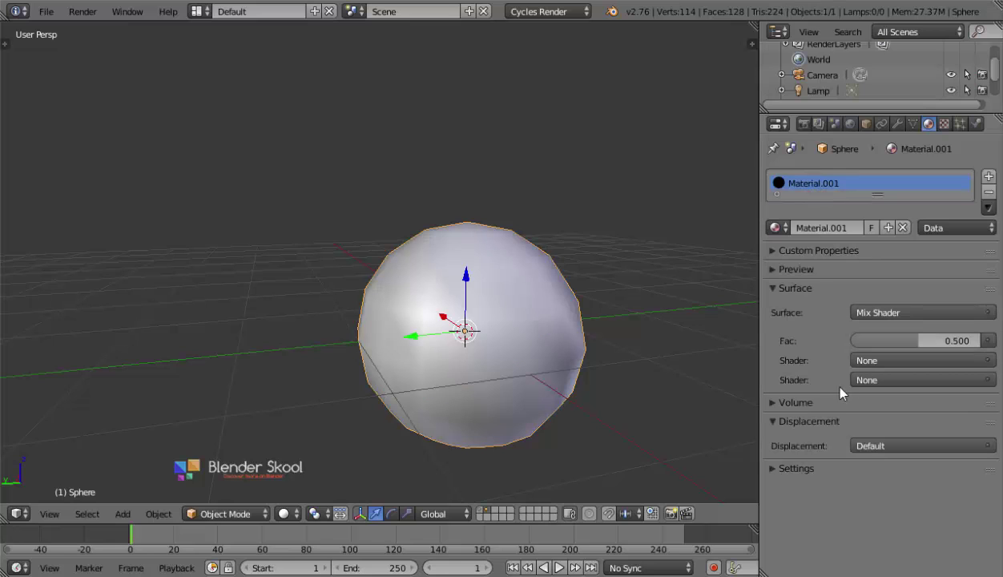
- Mix a Diffuse BSDF with a Glossy BSDF in the sphere's material, using a mix factor of 0.16
click(852, 358)
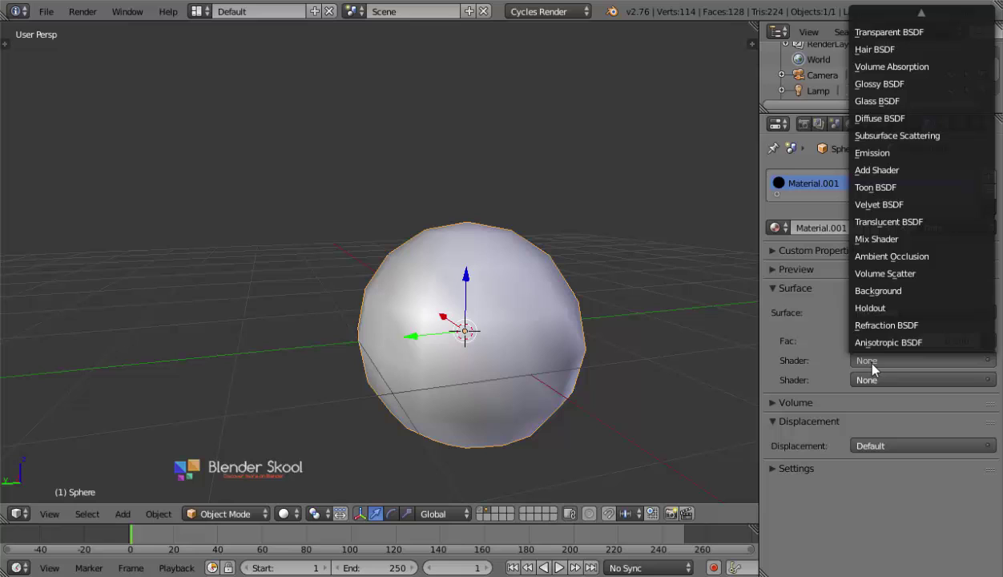
click(897, 118)
click(861, 437)
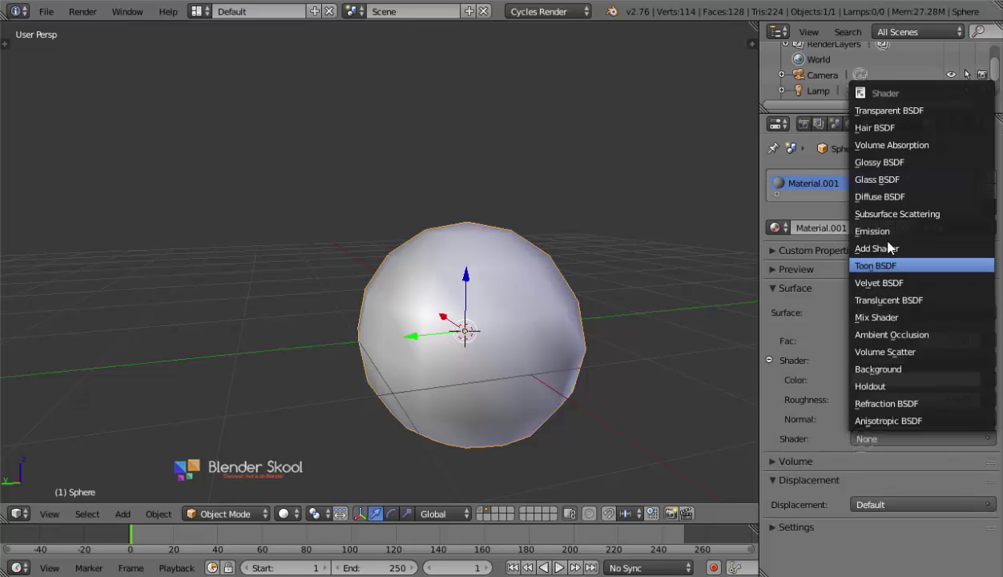
click(887, 162)
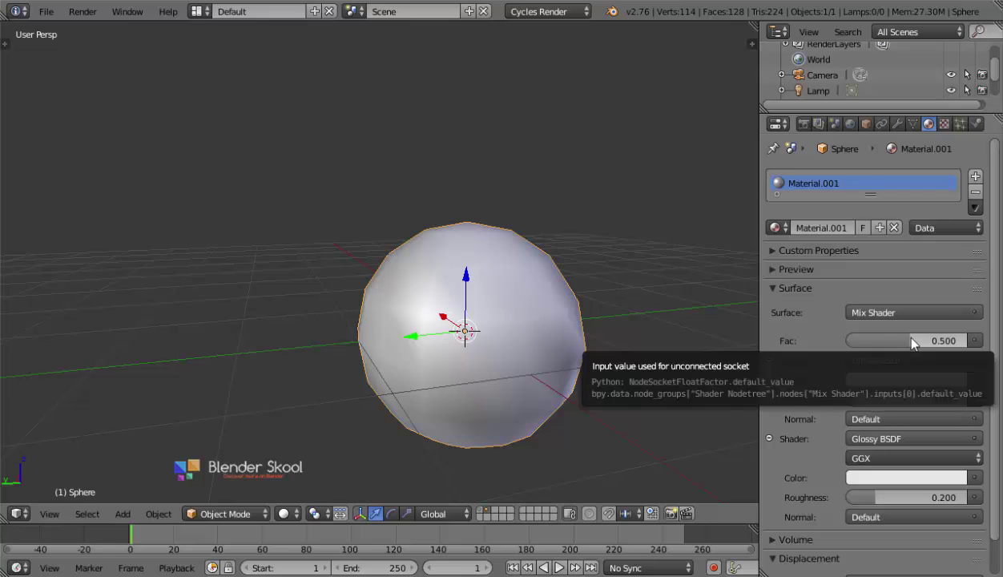
click(913, 341)
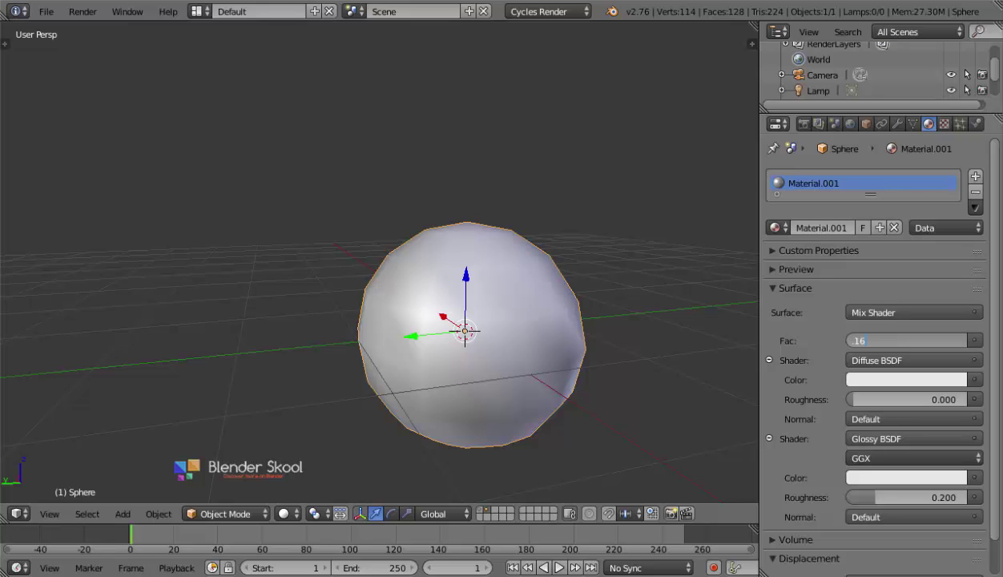
key(Return)
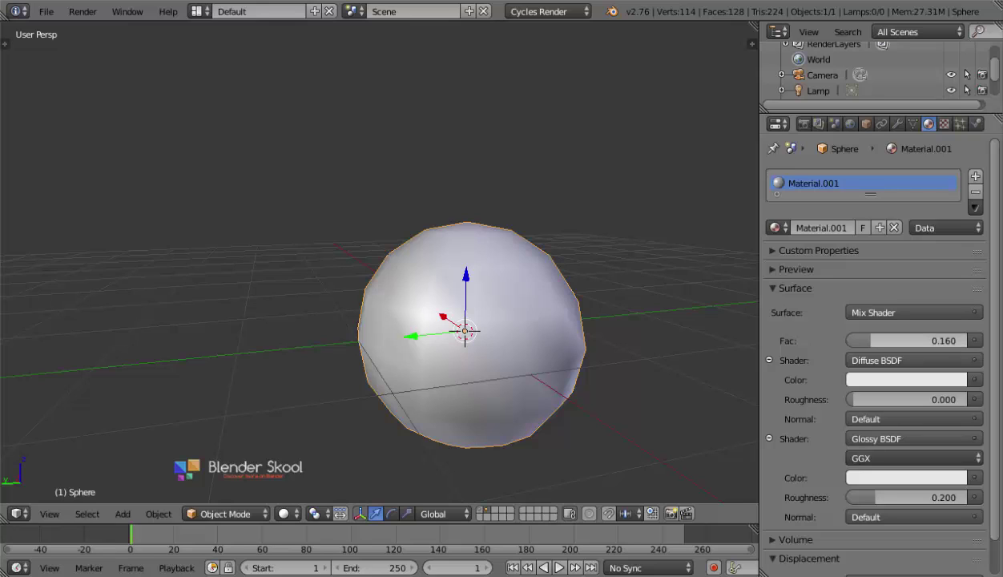
- Set the sphere material's diffuse colour to black and darken its glossy colour slightly to light grey
click(906, 379)
drag(953, 240, 953, 266)
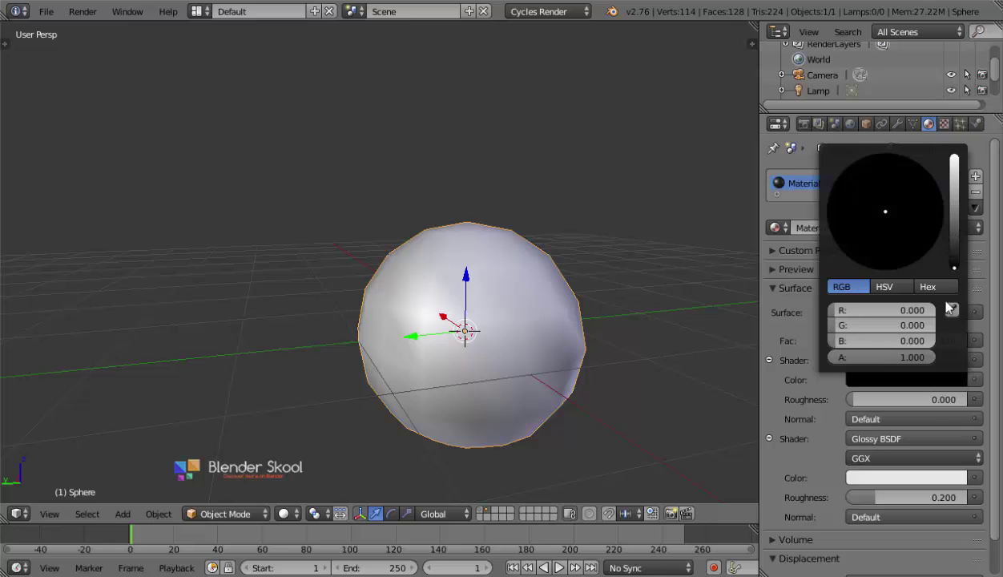
click(908, 476)
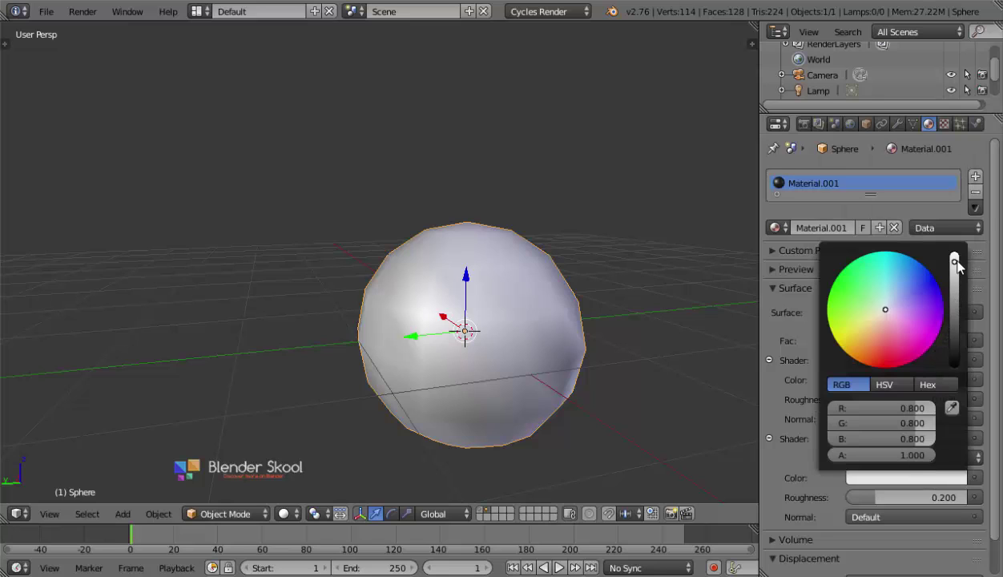
drag(953, 259, 953, 282)
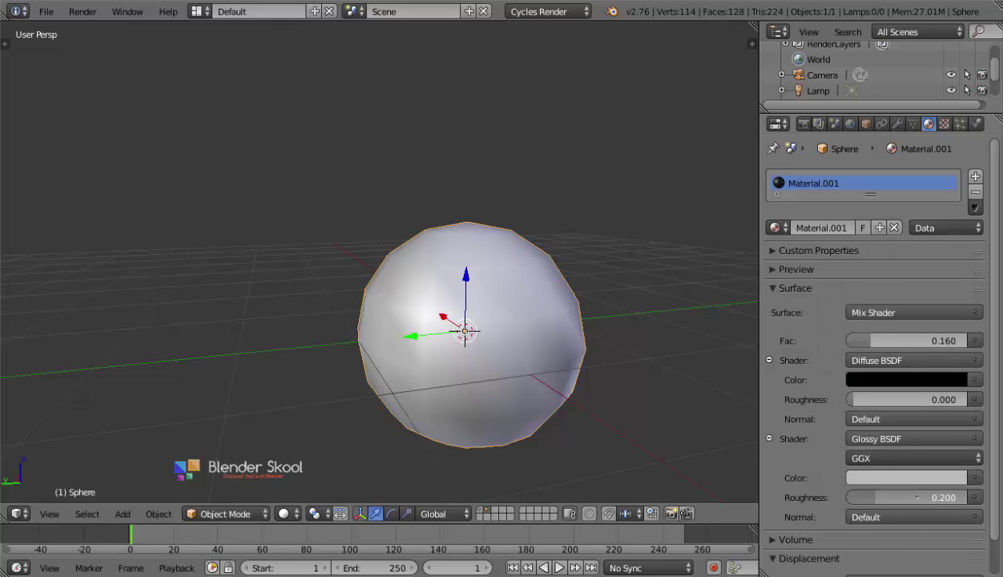
- Set the glossy shader's roughness to 0.01 in the sphere's material
click(917, 497)
key(Return)
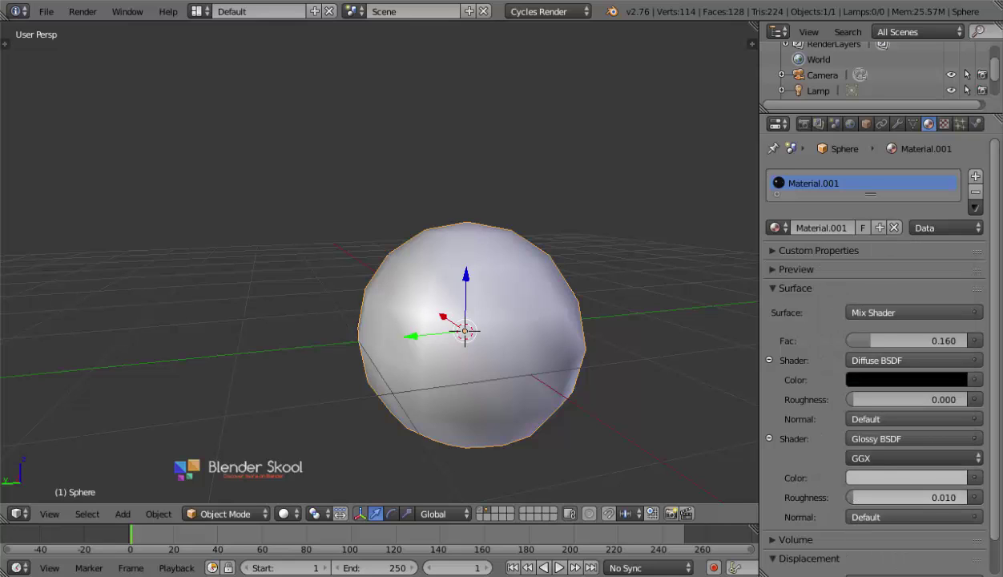
click(796, 269)
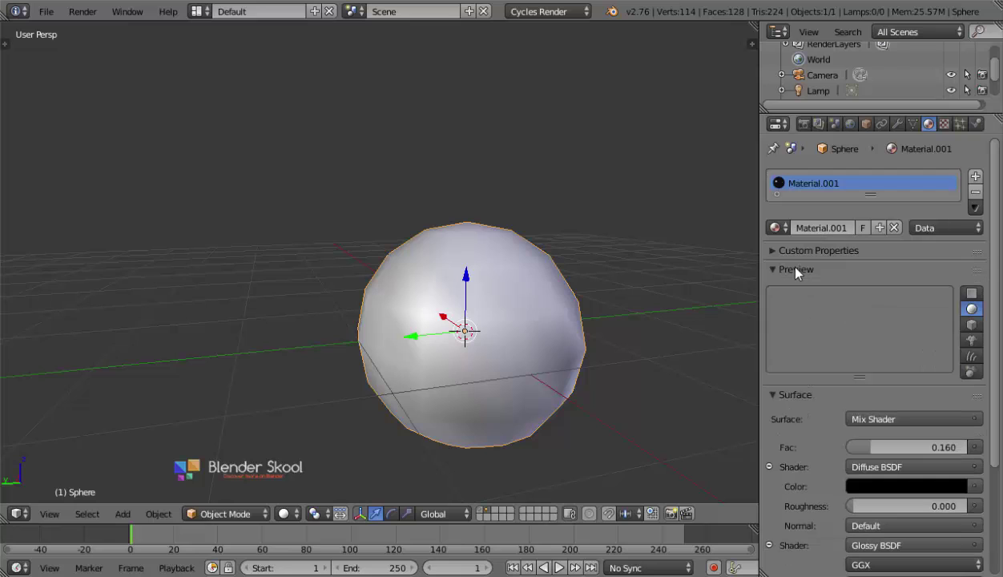
click(795, 269)
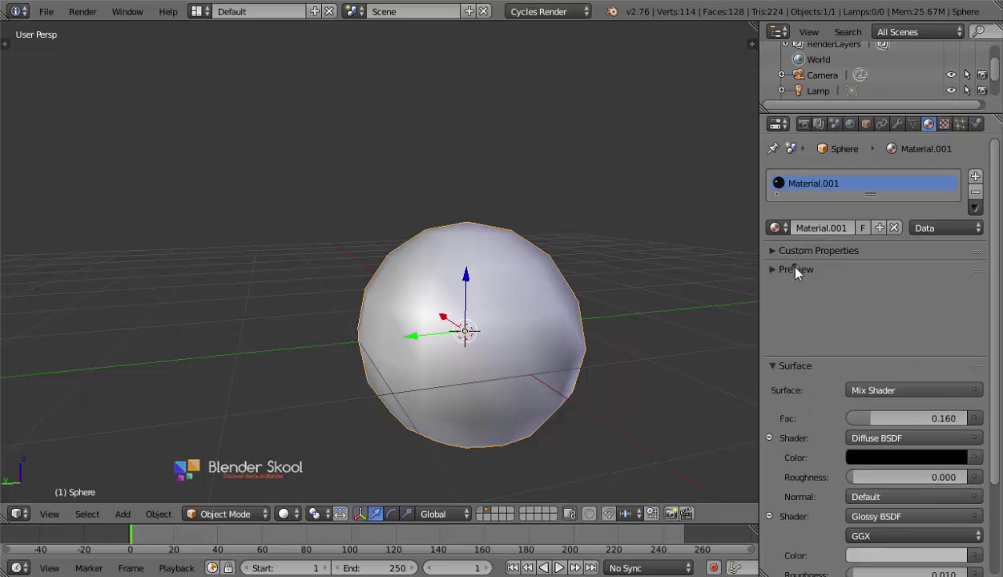
- Copy the black diffuse colour to the viewport colour in the sphere material's settings
scroll(842, 385, down, 2)
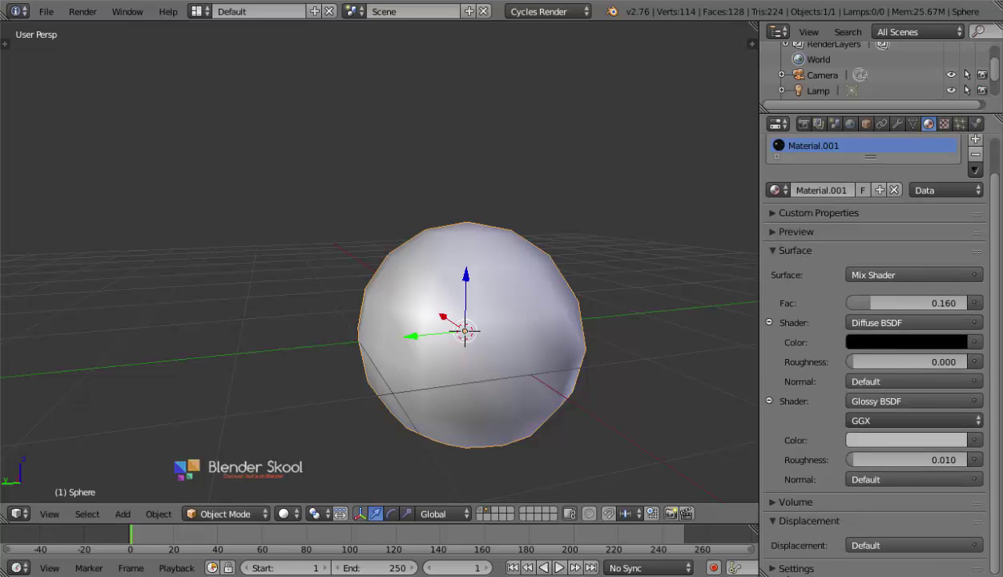
click(811, 568)
scroll(811, 480, down, 10)
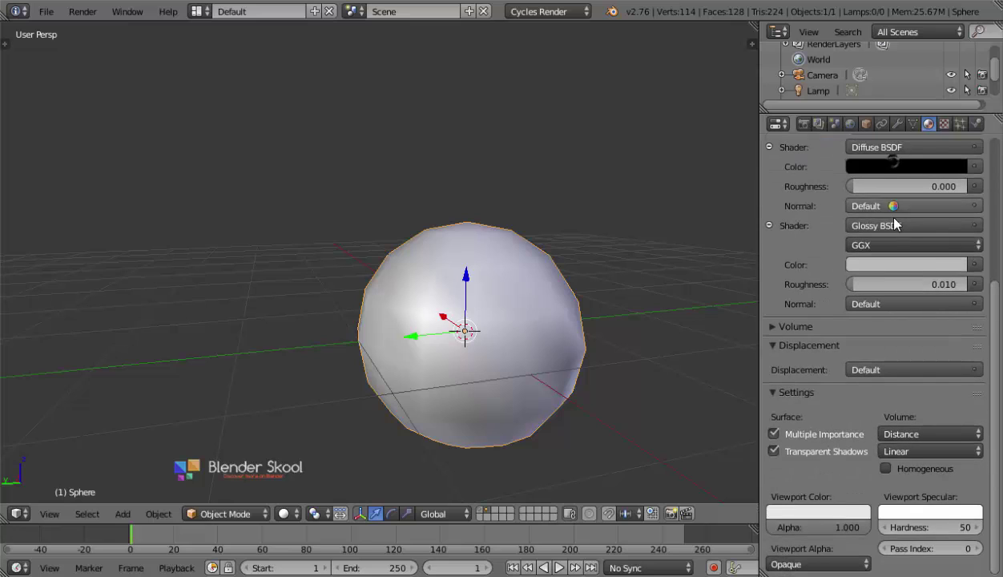
key(ctrl+c)
key(ctrl+v)
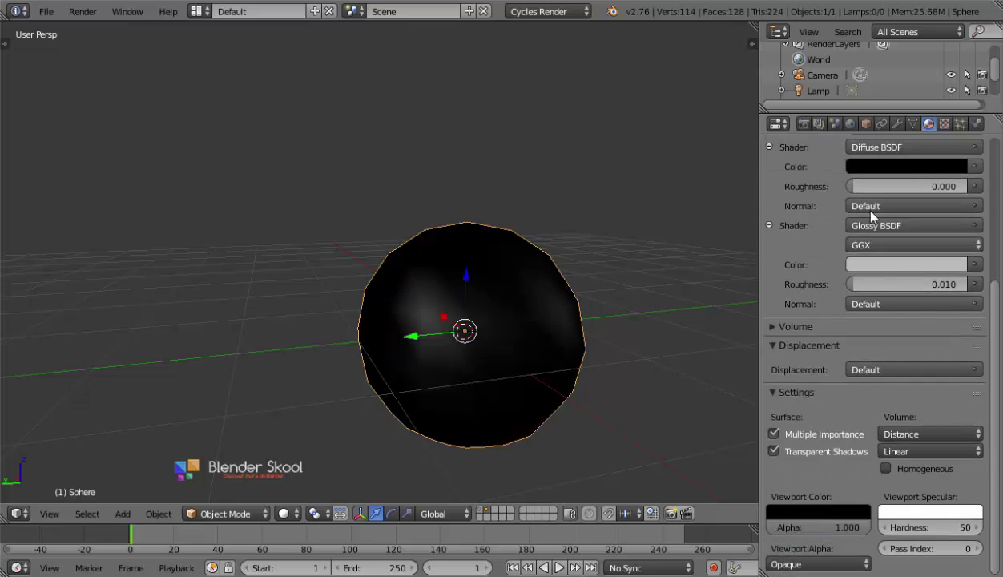
- Rename the sphere's material as Black
scroll(801, 513, up, 12)
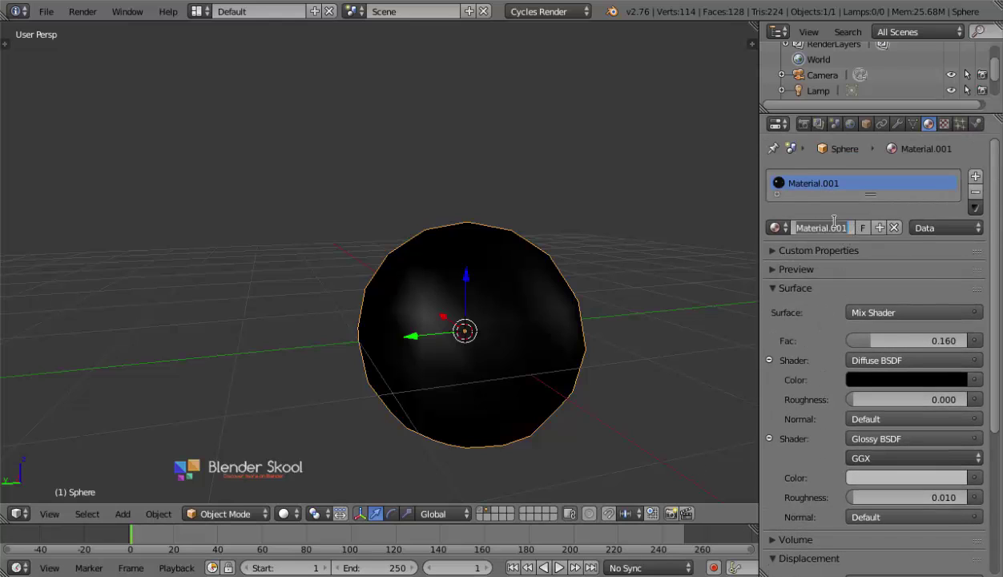
click(833, 221)
text(Bla)
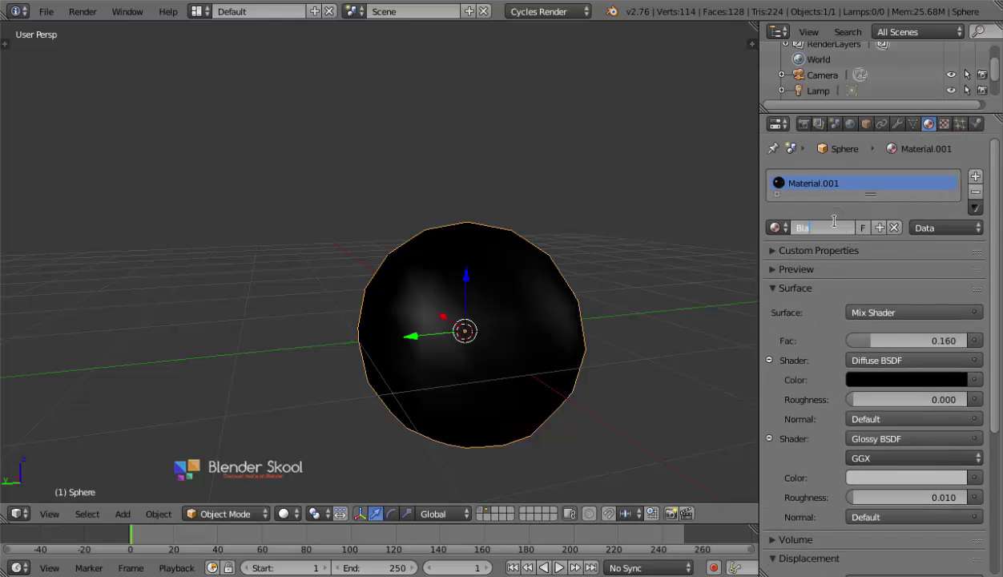
text(ck)
key(Return)
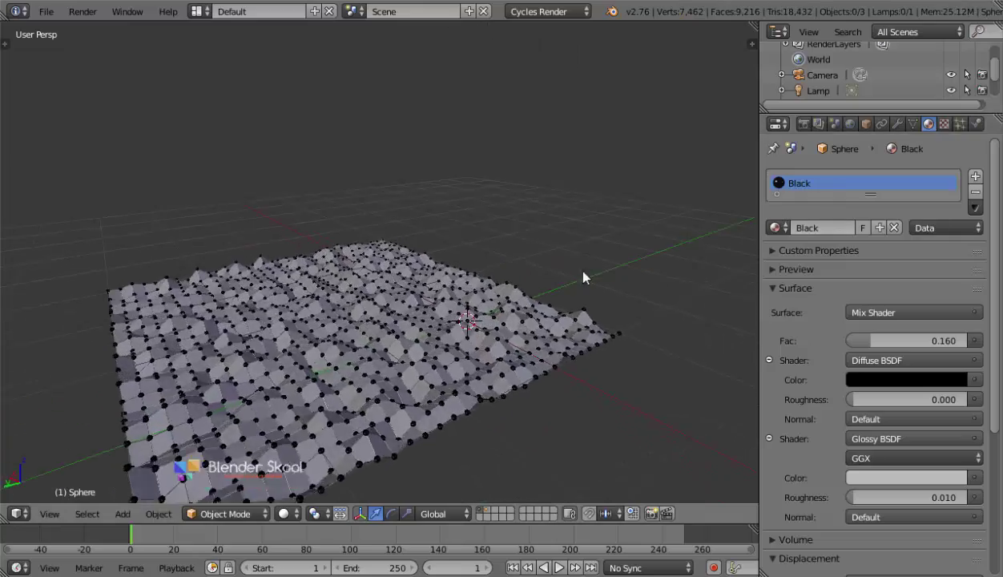
- Select the terrain plane among the black spheres and add a new material to it
middle_drag(583, 278, 569, 354)
scroll(567, 364, up, 8)
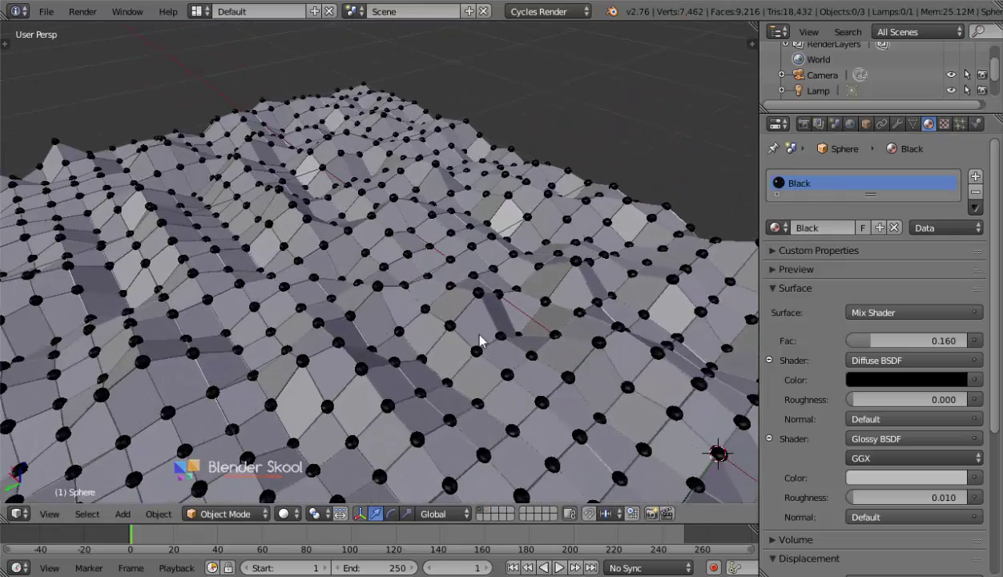
middle_drag(479, 340, 449, 416)
right_click(408, 284)
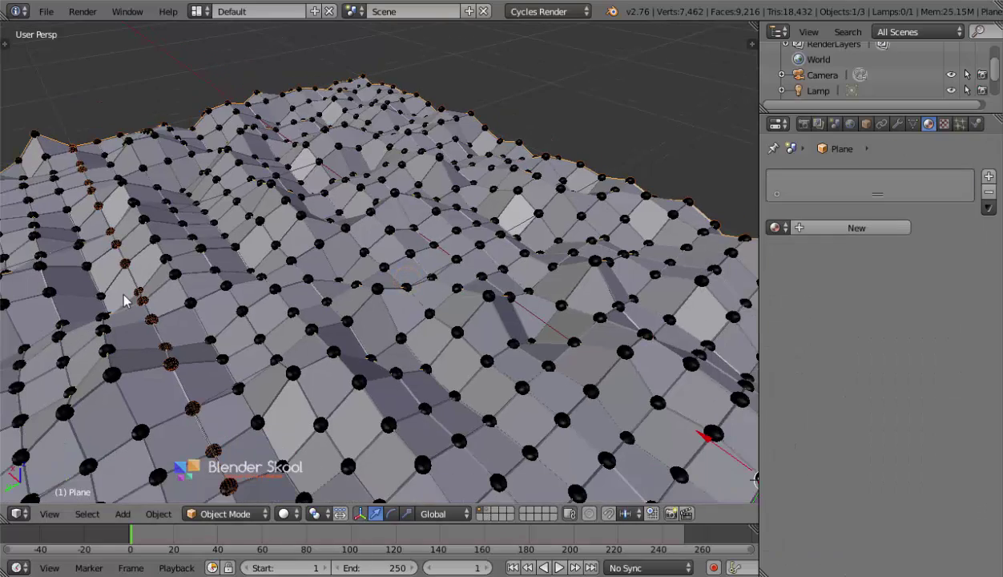
mouse_move(150, 285)
middle_down()
mouse_move(201, 229)
mouse_move(291, 351)
mouse_move(436, 377)
mouse_move(370, 403)
mouse_move(385, 396)
middle_up()
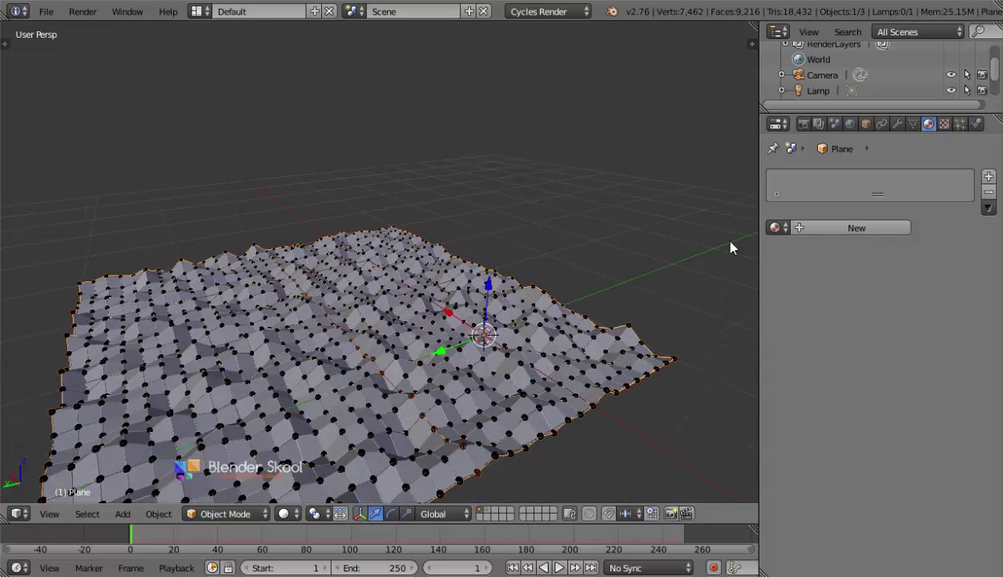
click(897, 123)
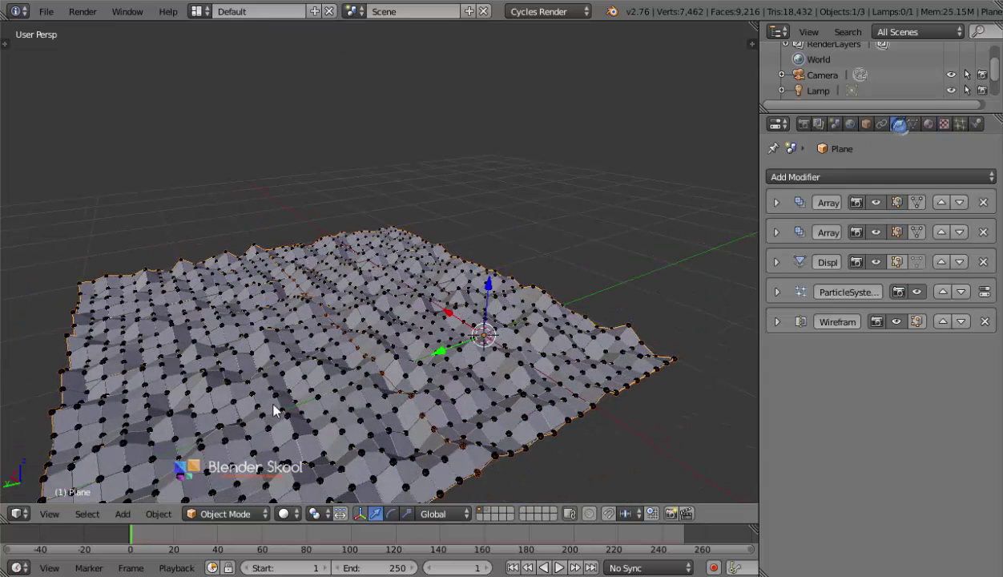
mouse_move(281, 433)
middle_down()
mouse_move(370, 474)
mouse_move(325, 420)
middle_up()
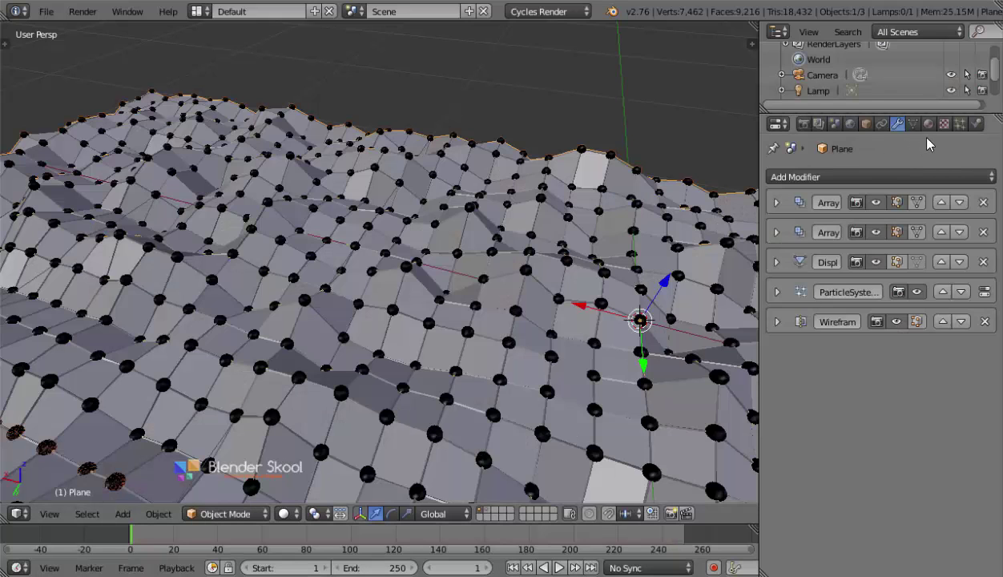
click(929, 125)
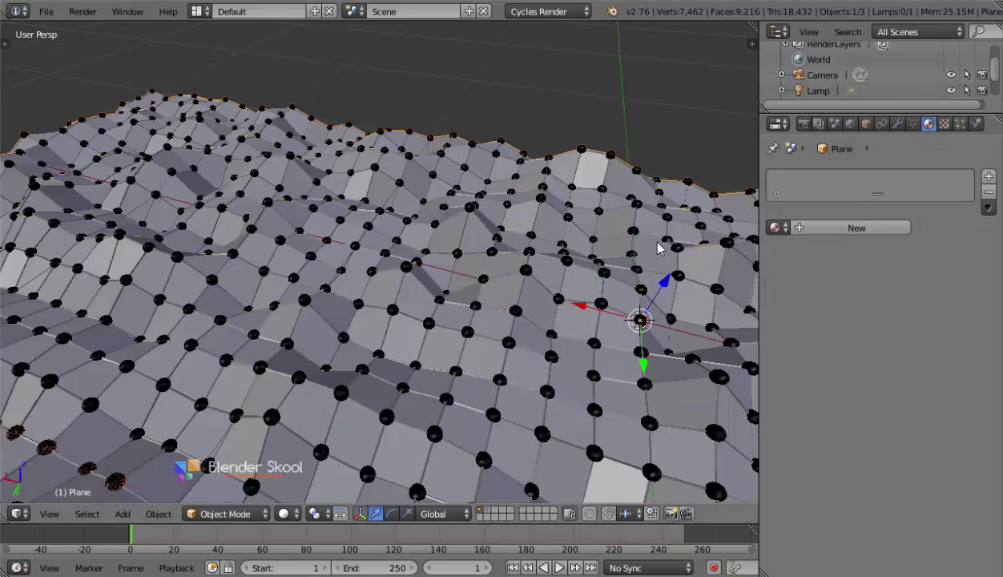
scroll(619, 242, down, 4)
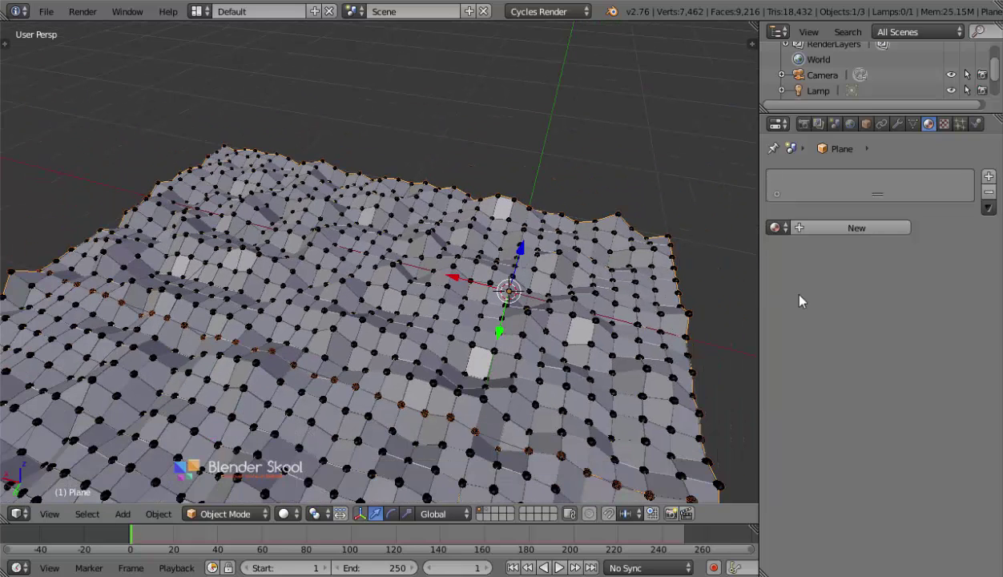
click(841, 226)
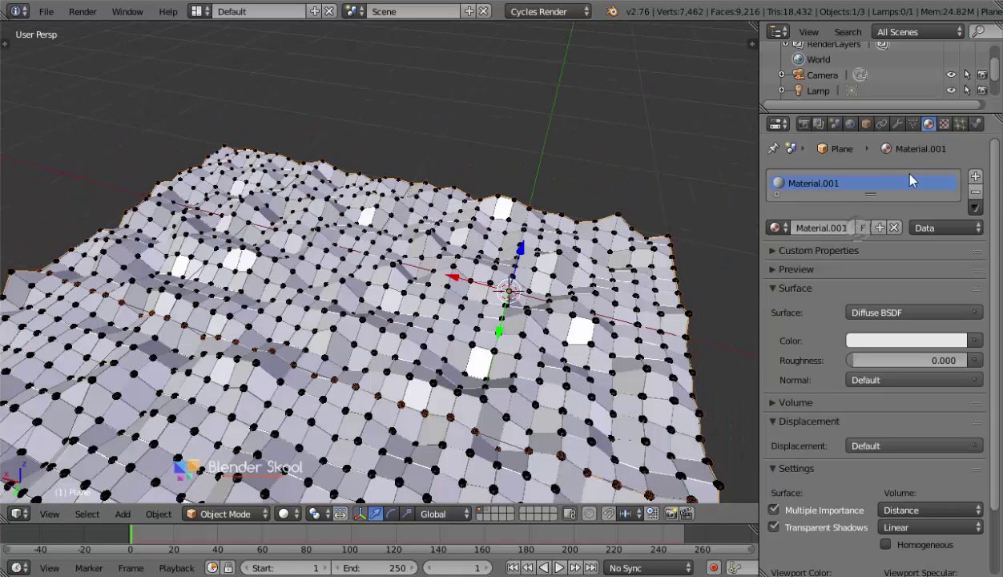
- Change the terrain material's surface to a Mix Shader combining a Diffuse BSDF and a Glossy BSDF
click(905, 314)
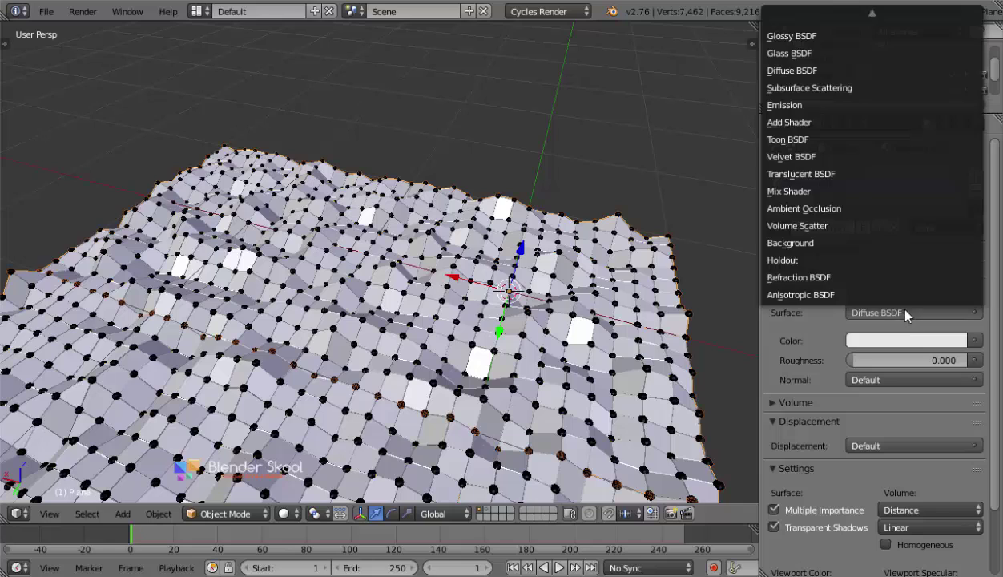
click(820, 192)
click(869, 360)
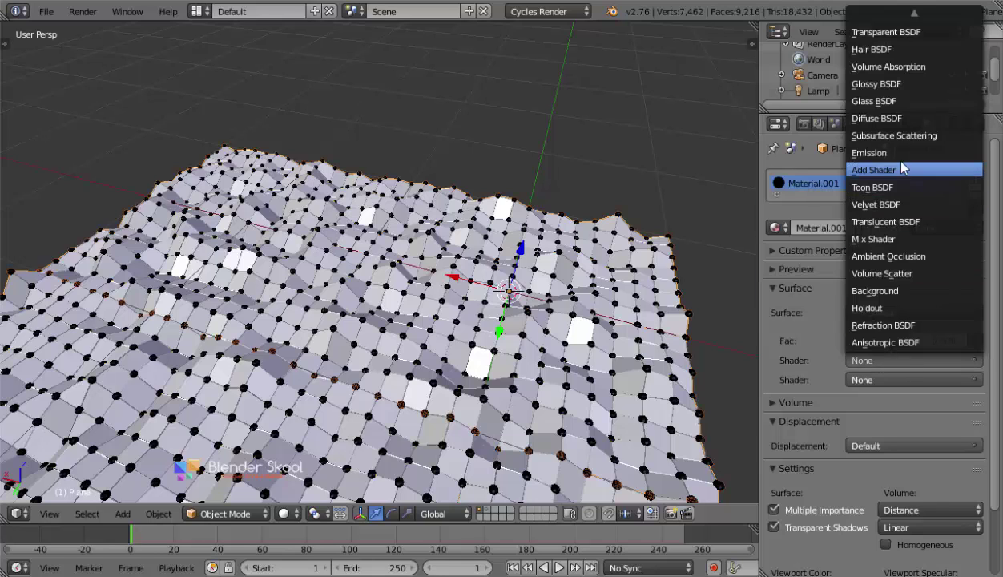
click(896, 117)
click(863, 438)
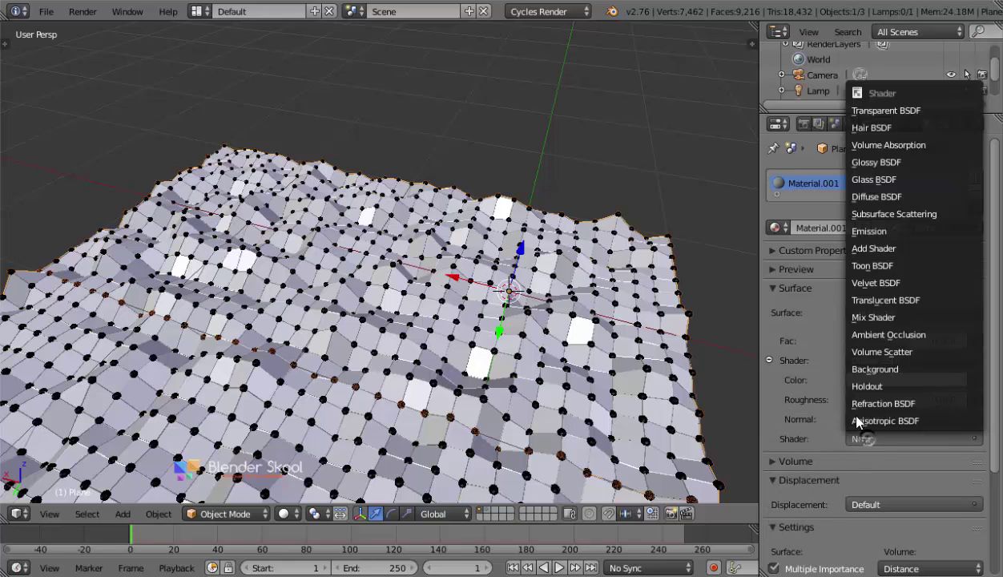
click(885, 162)
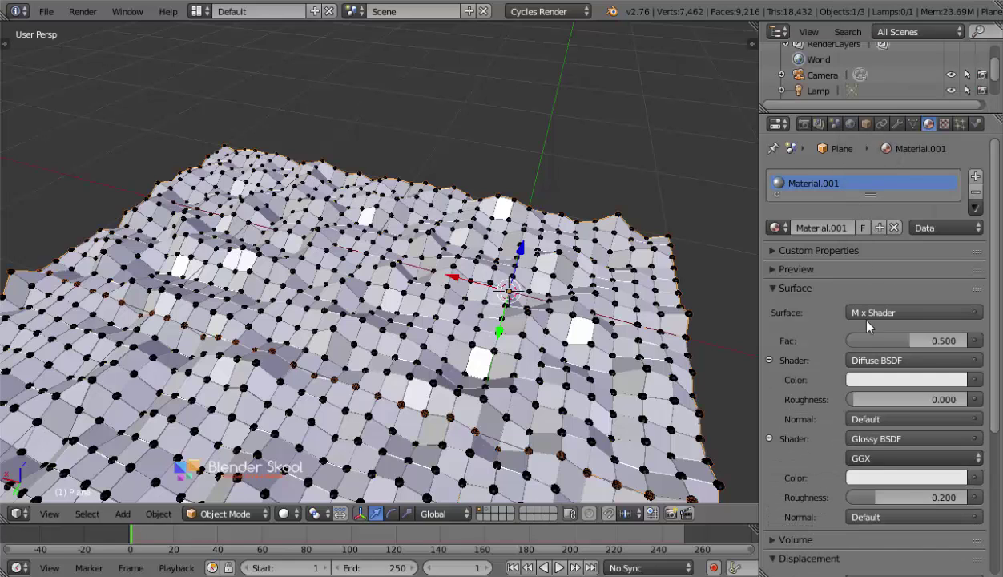
- Set the terrain material's mix factor to 0.3 and glossy roughness to 0.3, and check the material preview
click(921, 338)
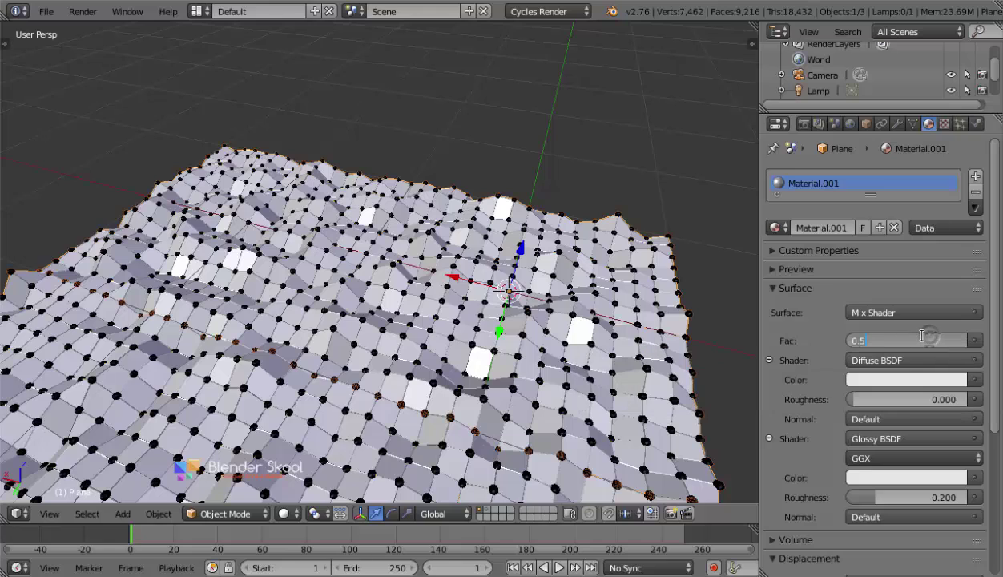
text(0.3)
key(Return)
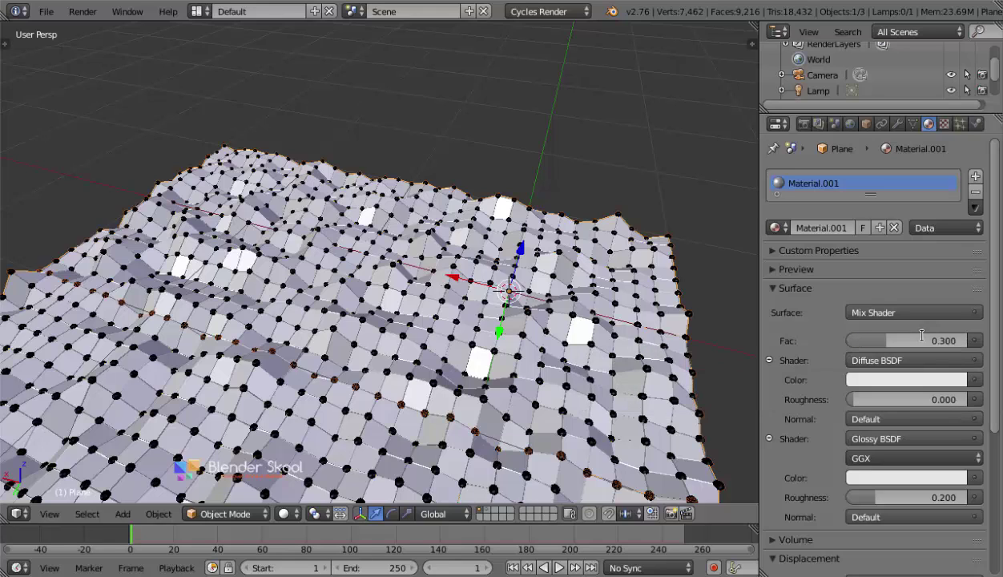
click(931, 380)
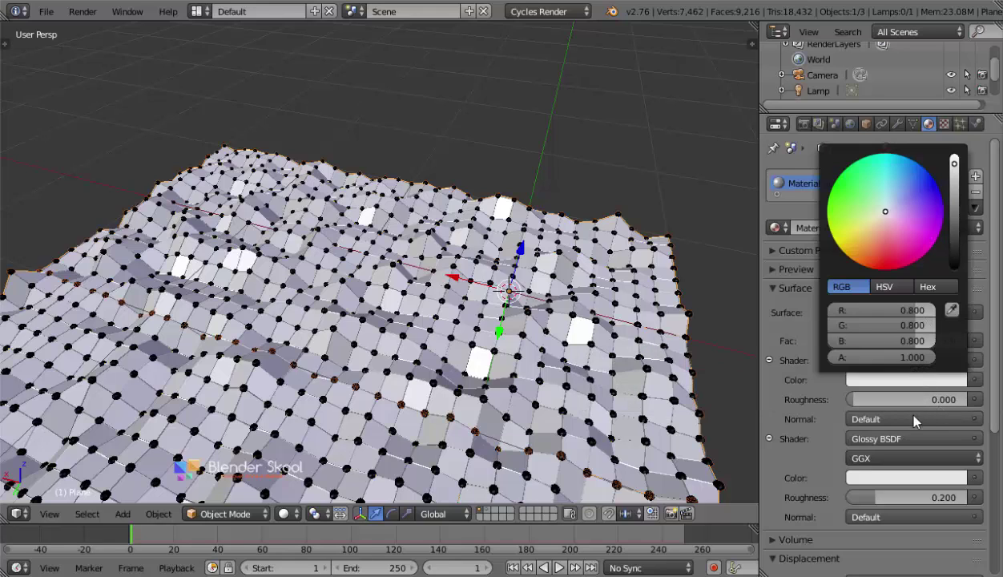
click(897, 498)
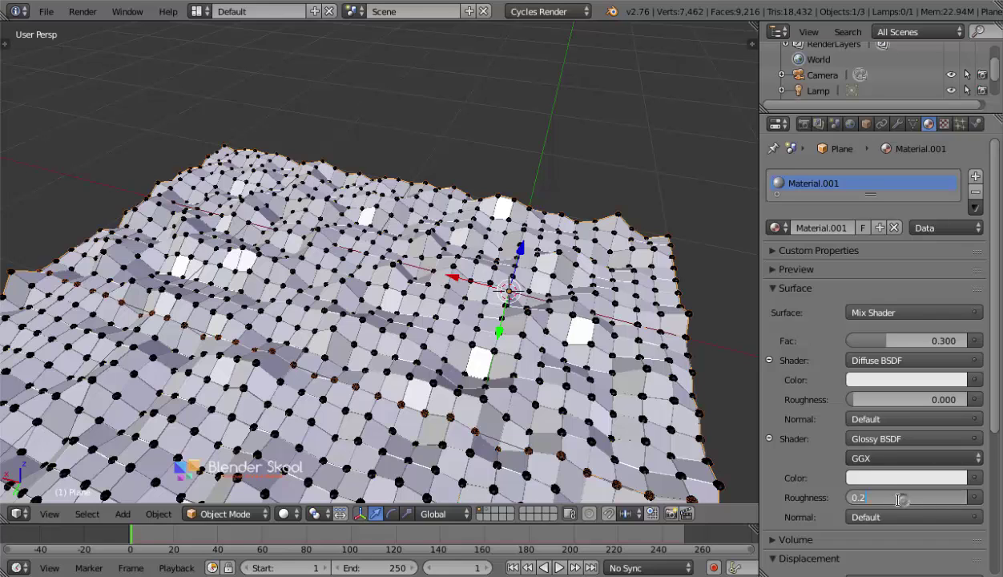
text(.3)
key(Return)
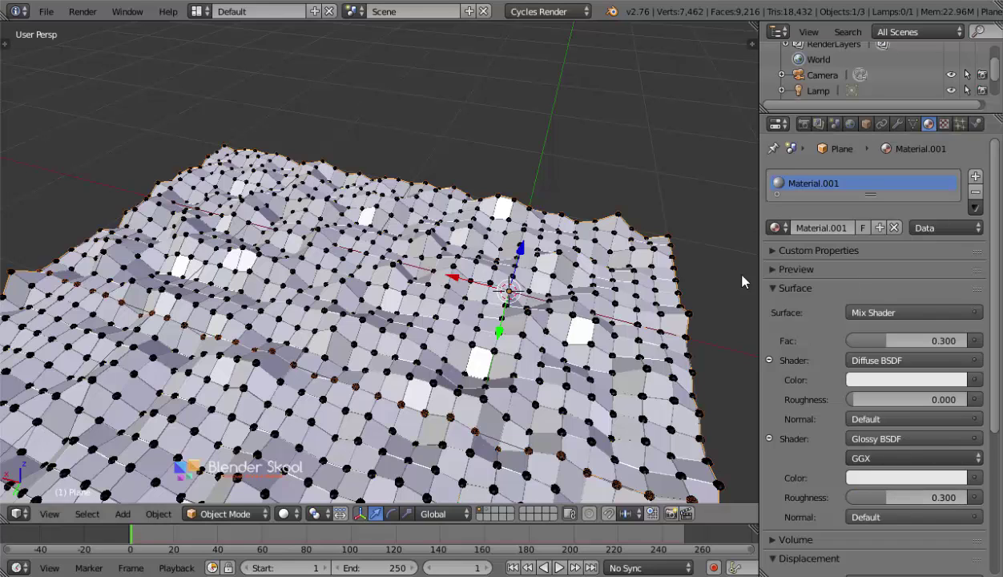
click(774, 270)
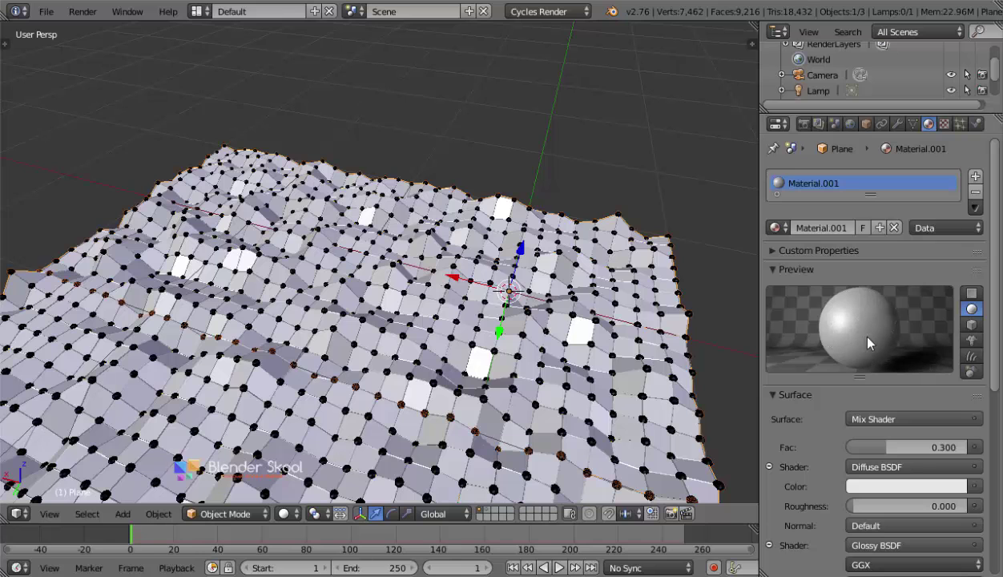
click(797, 268)
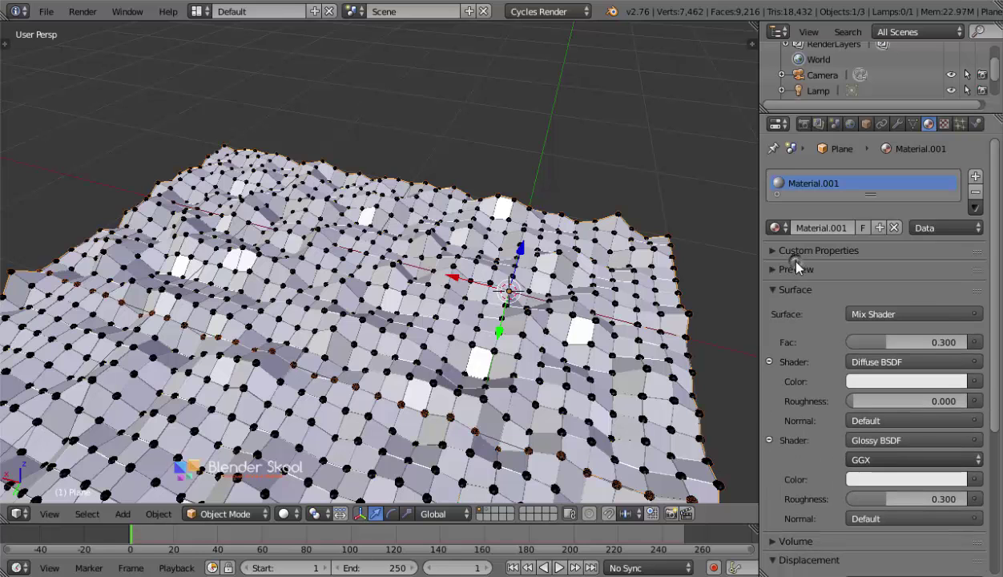
- Add a second material slot to the terrain plane and assign the existing Black material to it
middle_drag(417, 415, 454, 384)
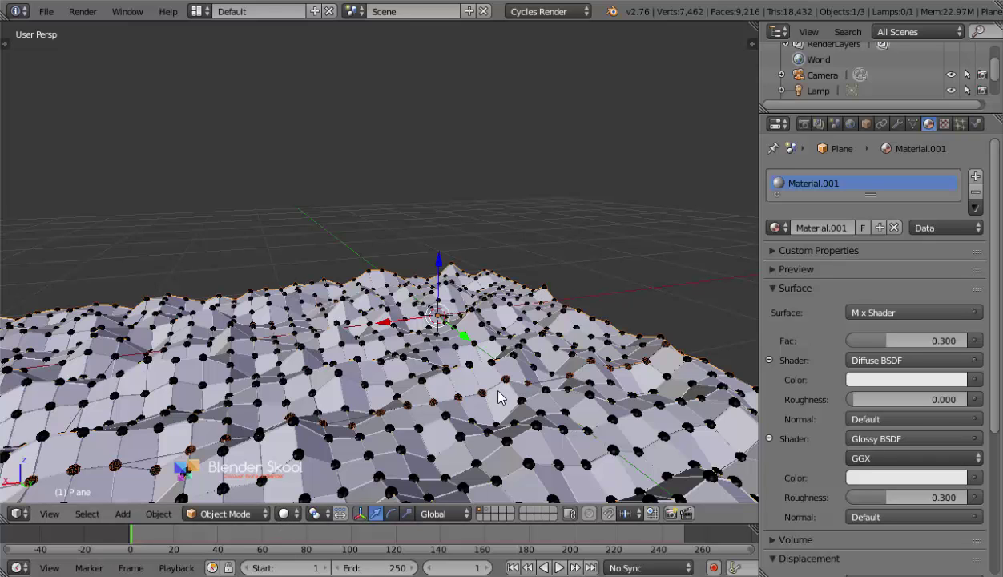
scroll(497, 397, up, 3)
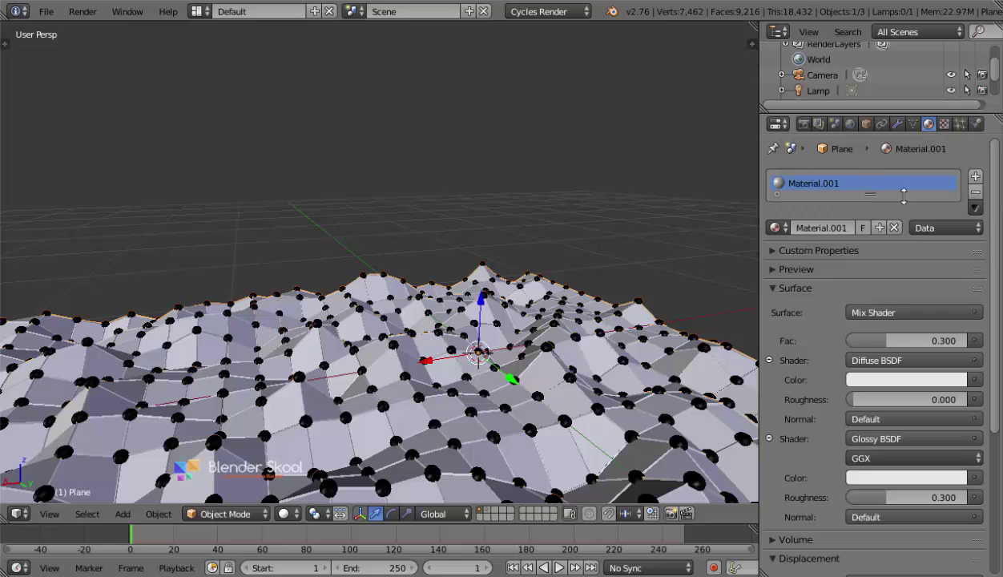
click(974, 177)
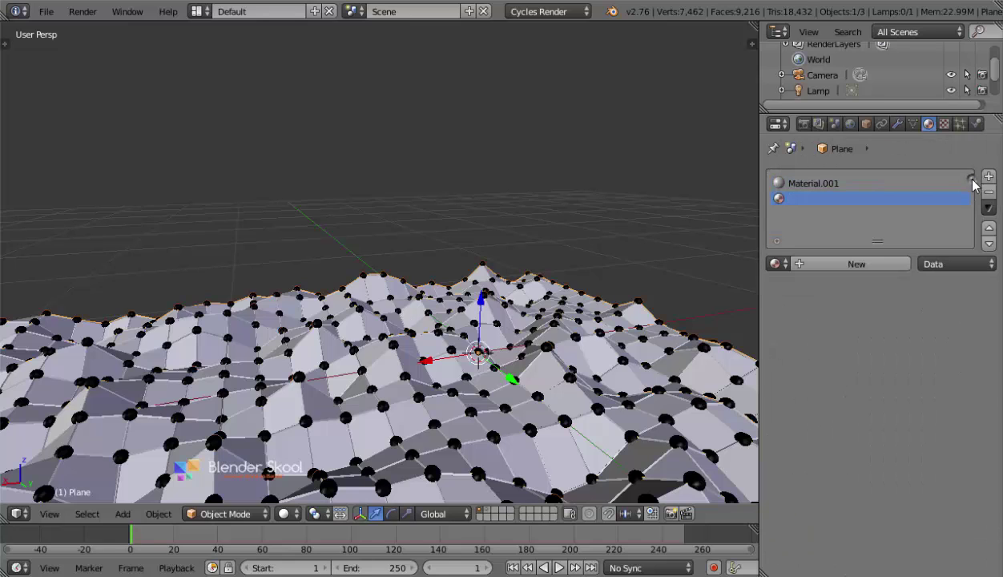
click(778, 264)
click(793, 302)
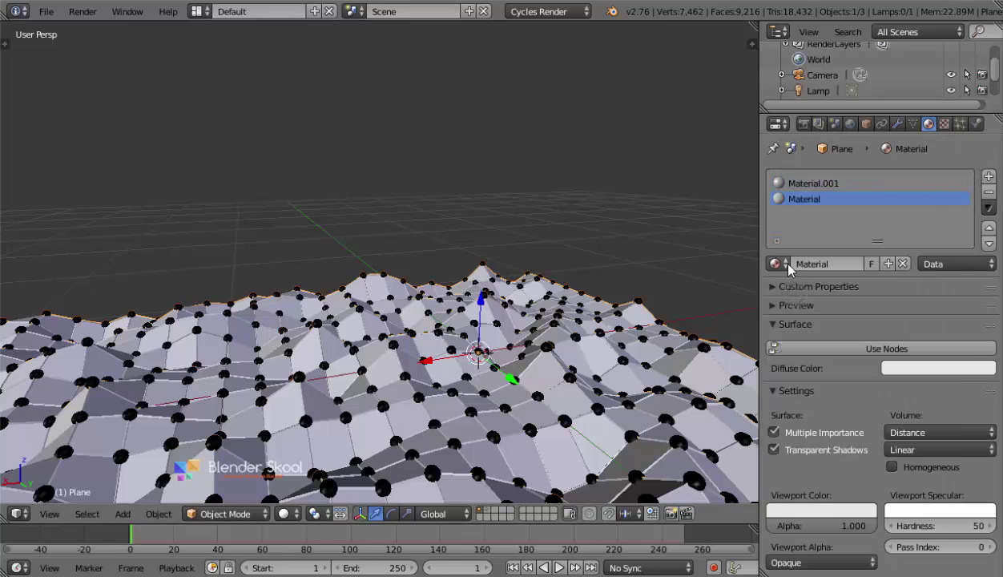
click(774, 263)
click(770, 287)
scroll(828, 331, down, 8)
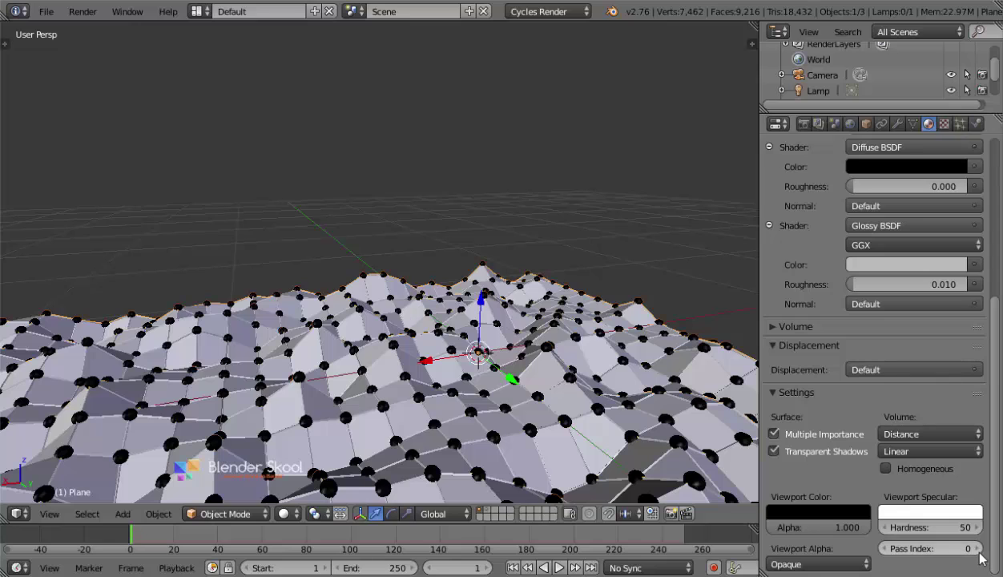
- Set the terrain's Wireframe modifier material offset to 1 so the wires use the second material
click(898, 124)
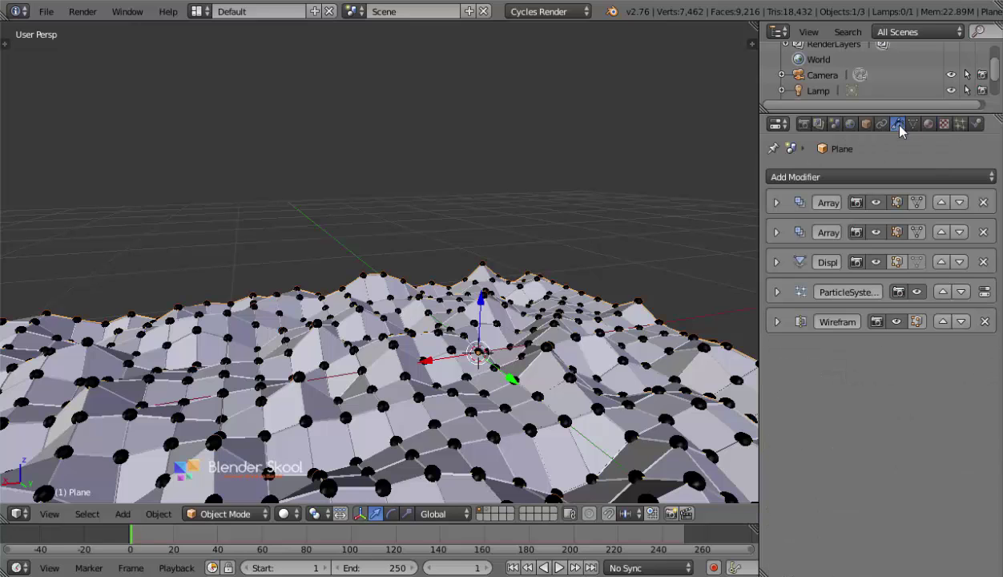
click(776, 321)
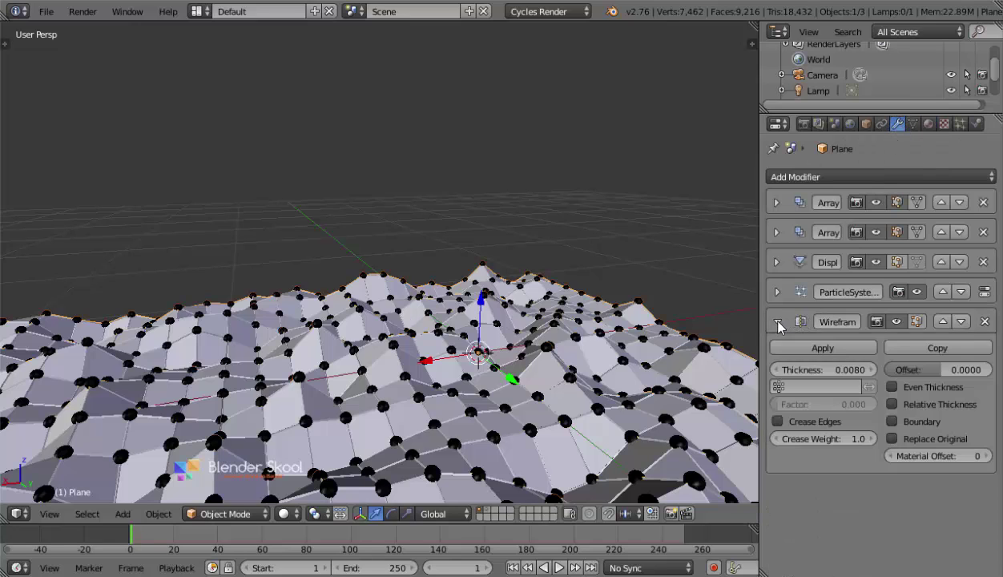
click(985, 456)
scroll(388, 423, up, 8)
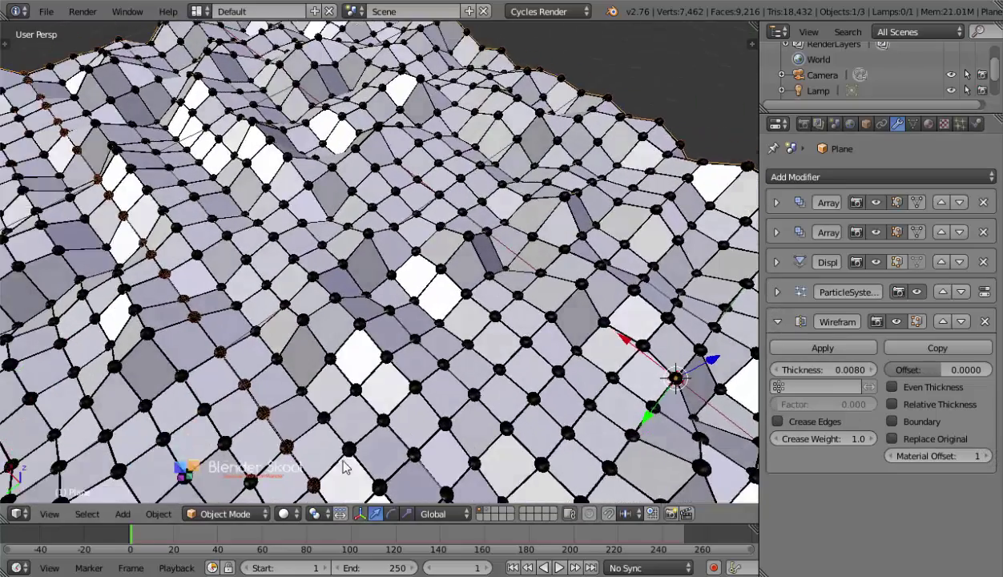
middle_drag(344, 469, 324, 421)
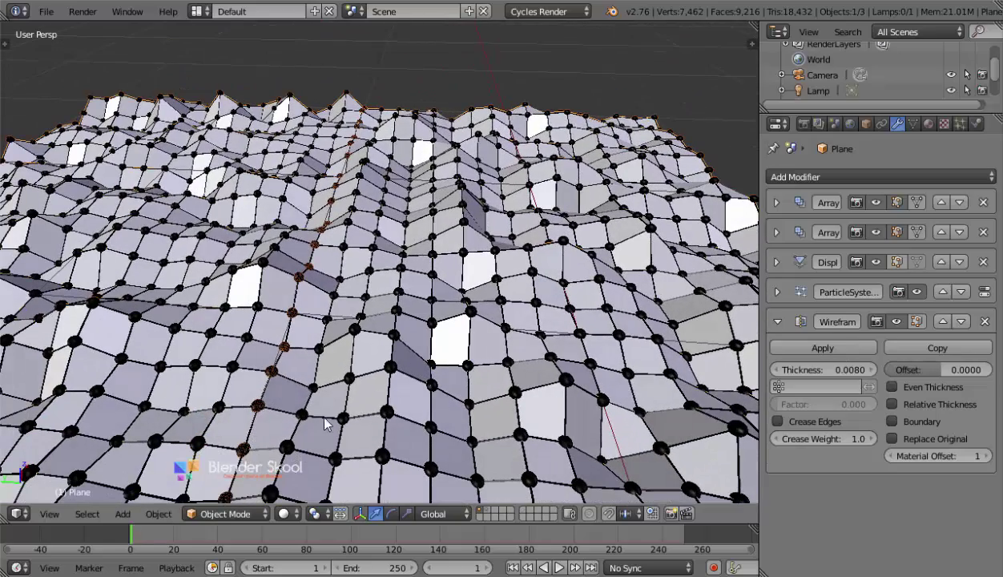
- Review the Black material's settings and the Wireframe modifier's material offset, and inspect the wires across the terrain
click(928, 124)
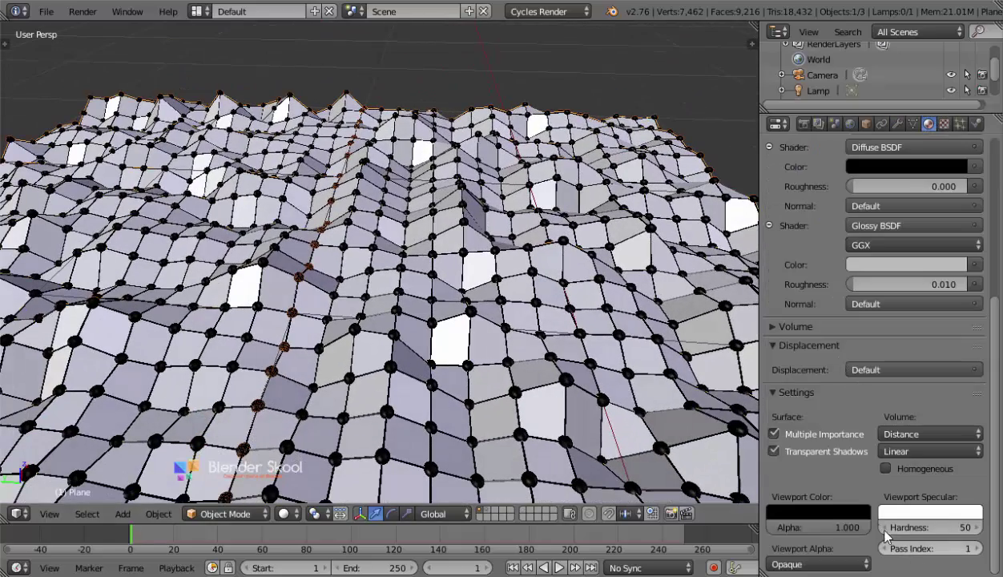
scroll(870, 480, up, 5)
scroll(867, 481, down, 3)
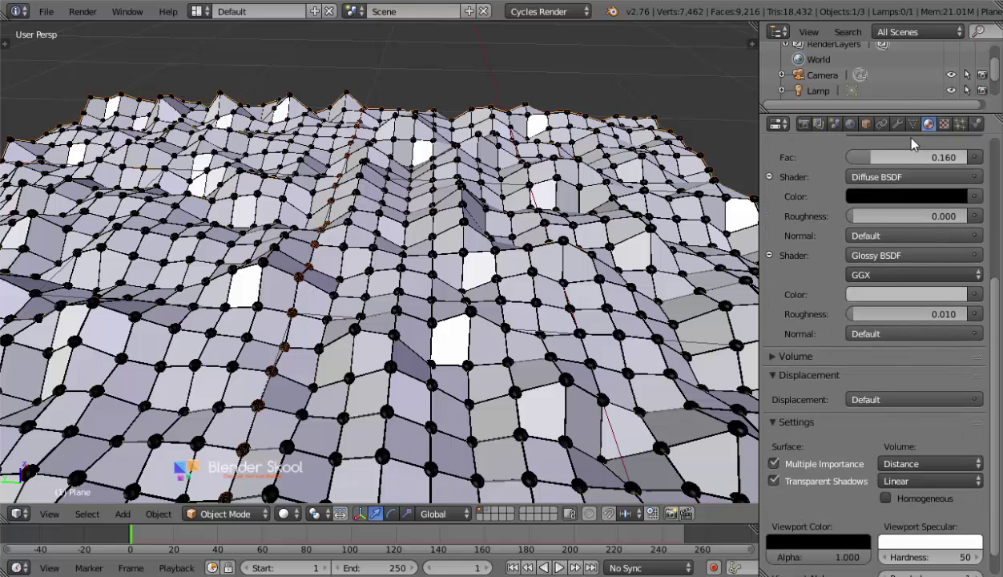
click(896, 124)
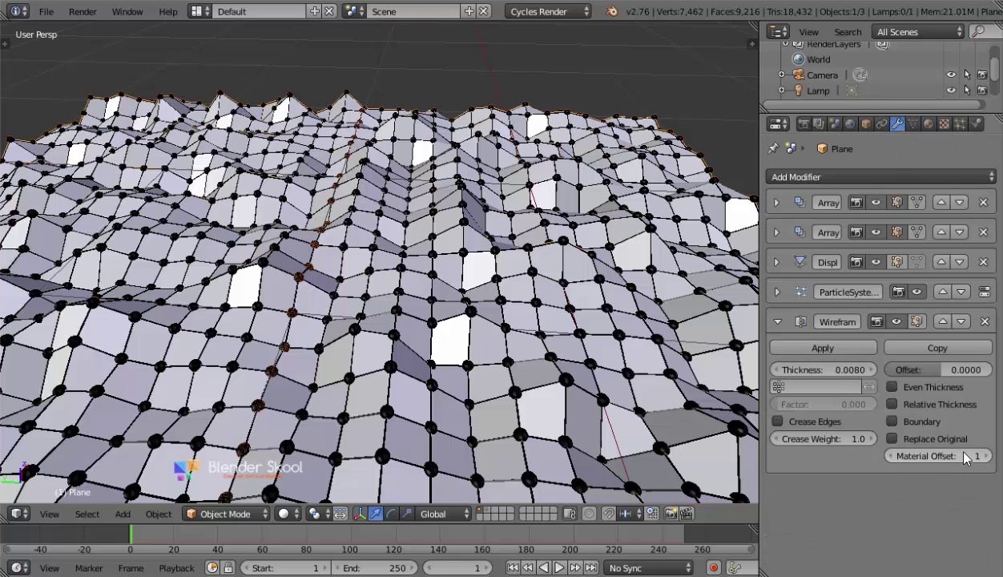
scroll(662, 413, down, 3)
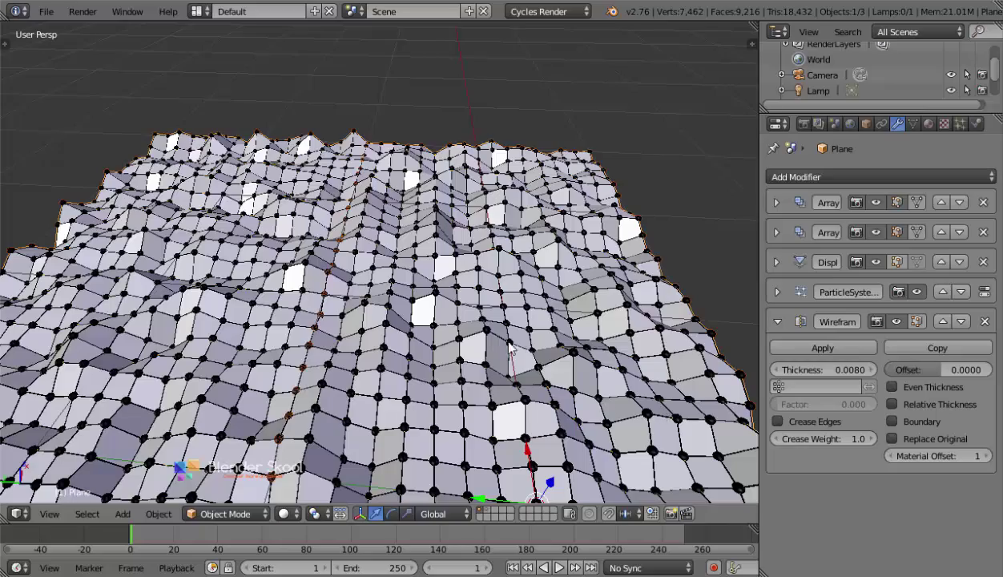
middle_drag(510, 346, 704, 438)
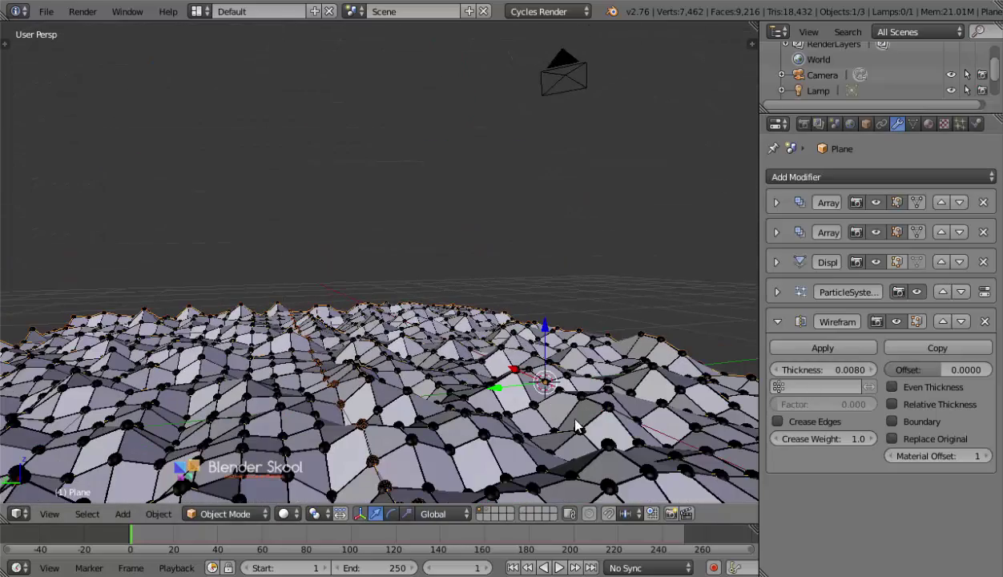
middle_drag(383, 377, 493, 328)
- Delete the lamp above the terrain
scroll(500, 324, down, 8)
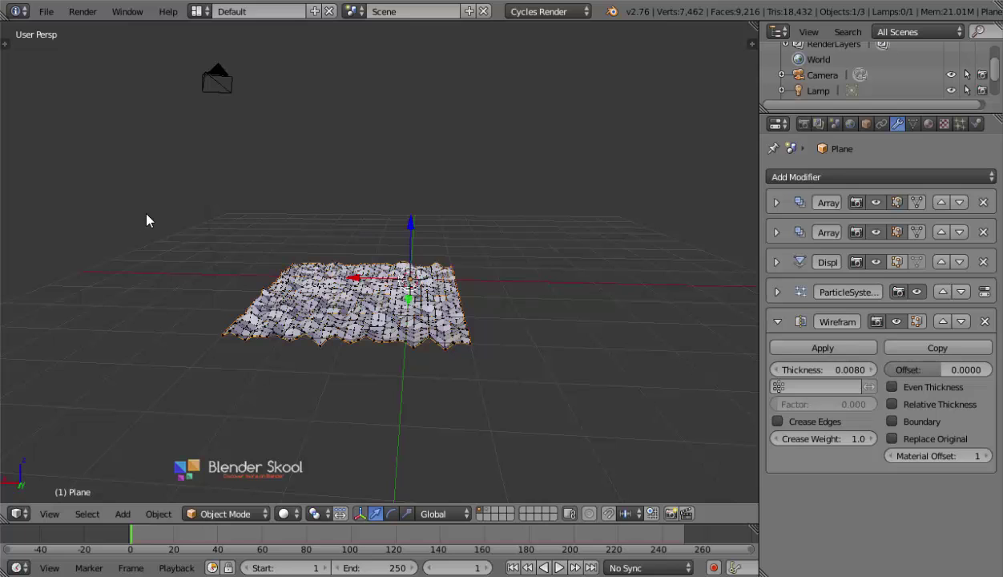
middle_drag(214, 210, 398, 258)
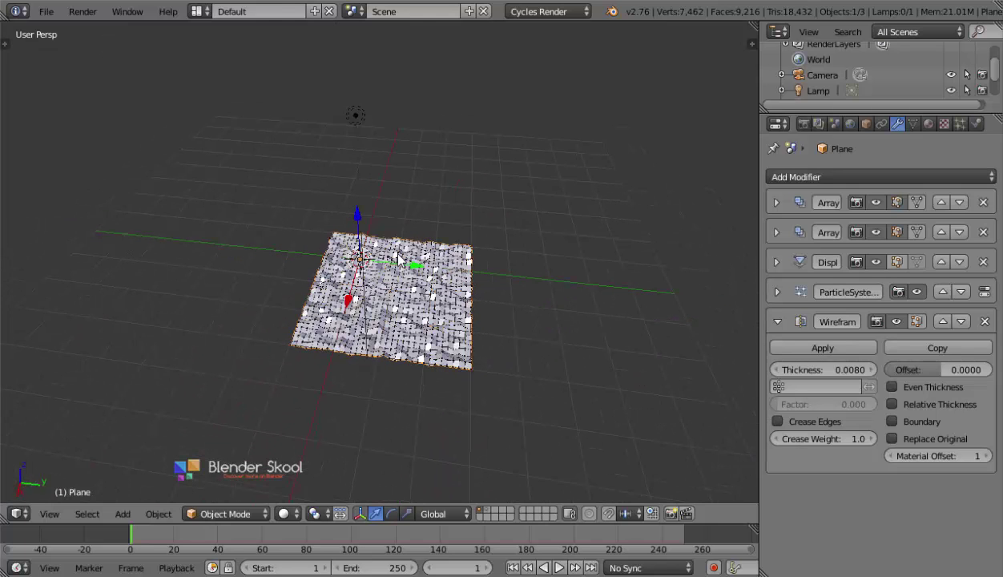
right_click(352, 120)
key(x)
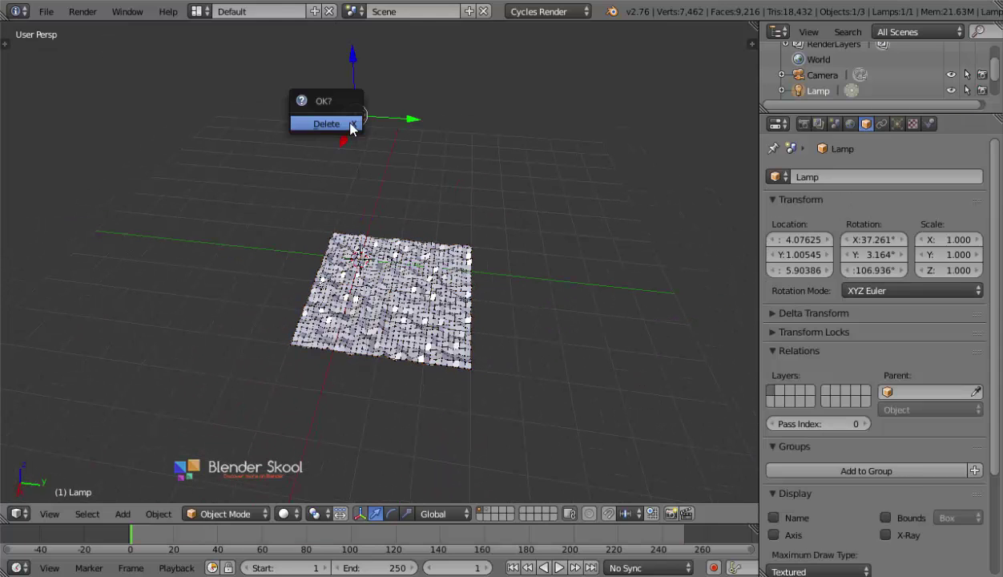
click(351, 125)
- Add a new mesh plane at the 3D cursor
middle_drag(311, 217, 452, 191)
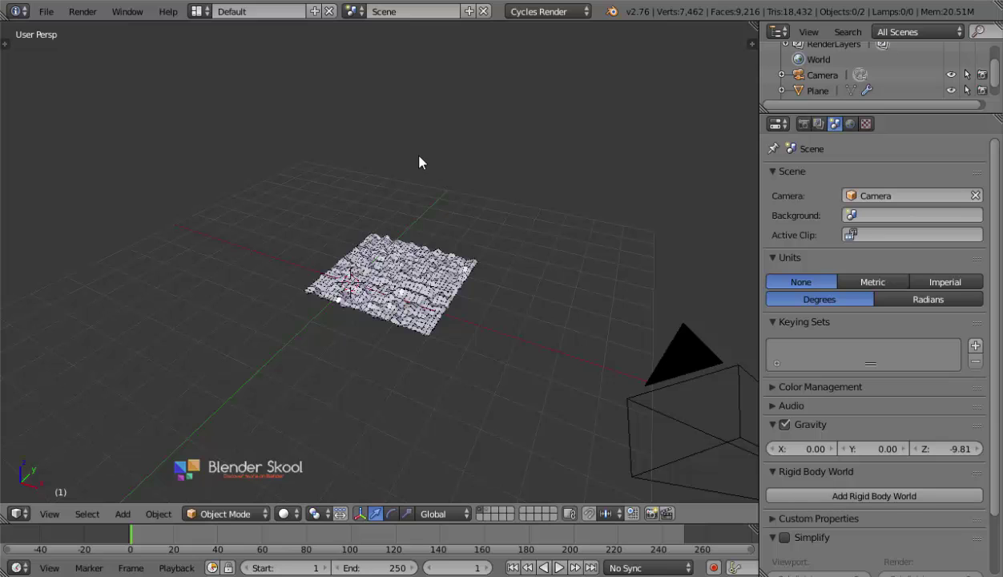
key(shift+a)
mouse_move(405, 152)
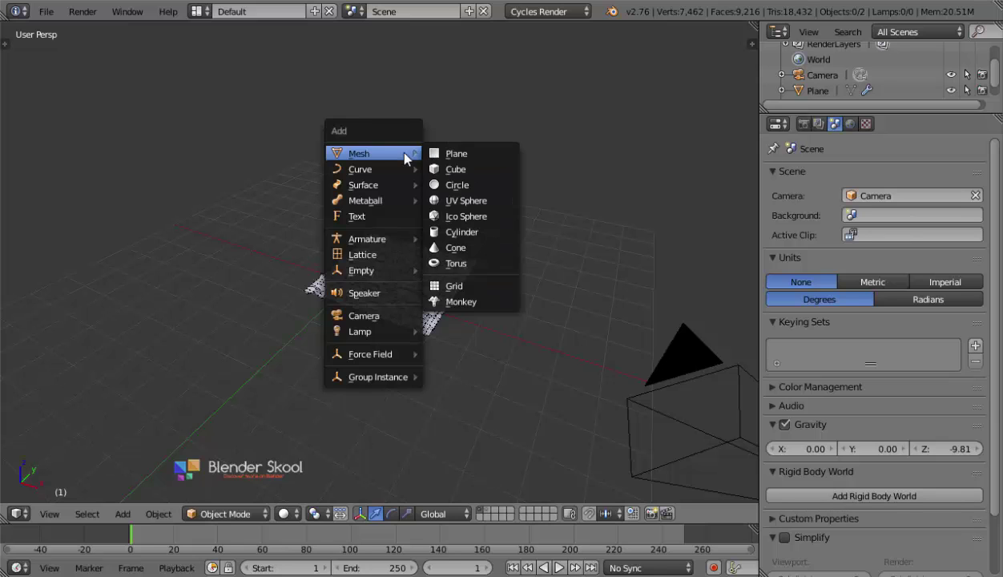
click(459, 149)
mouse_move(462, 148)
middle_down()
mouse_move(409, 266)
mouse_move(268, 408)
middle_up()
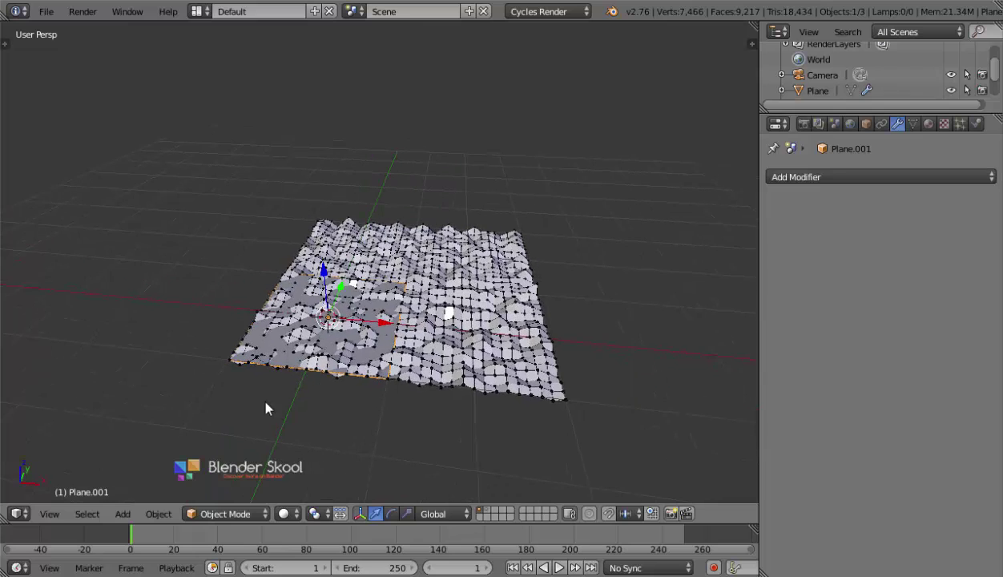
- From the top orthographic view, scale the new plane along the X axis to about 4.86
click(56, 506)
click(96, 437)
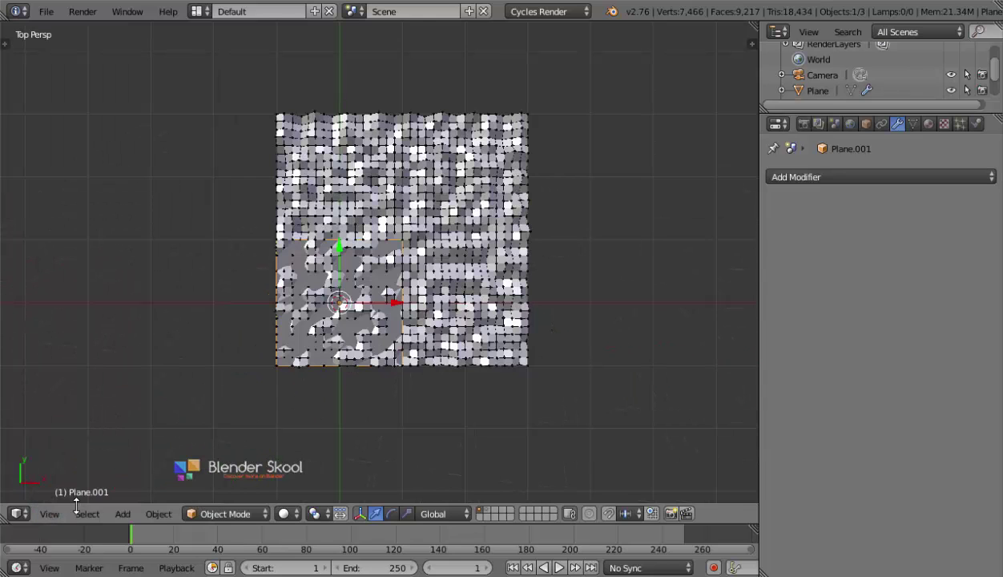
click(59, 511)
click(164, 321)
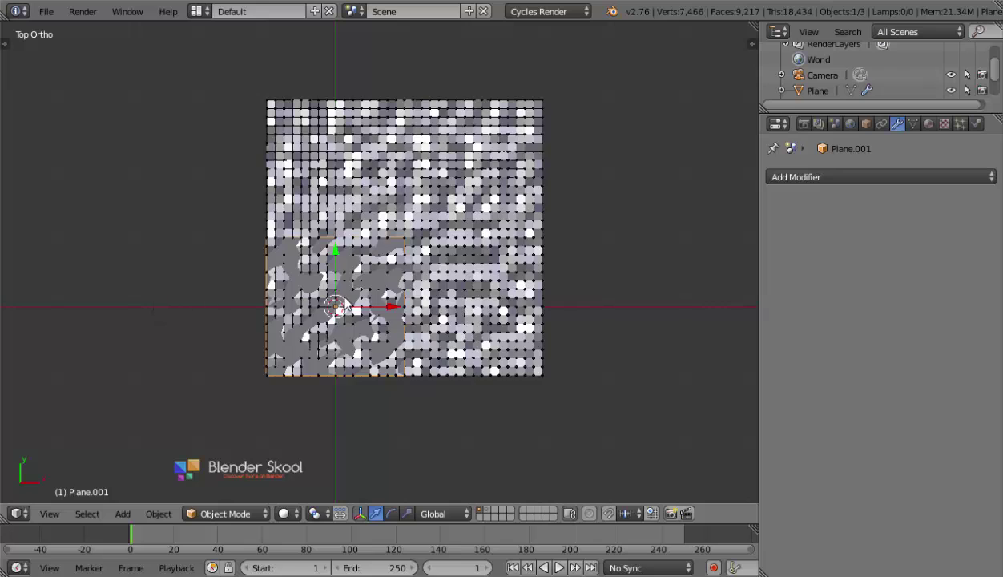
scroll(352, 312, down, 2)
key(s)
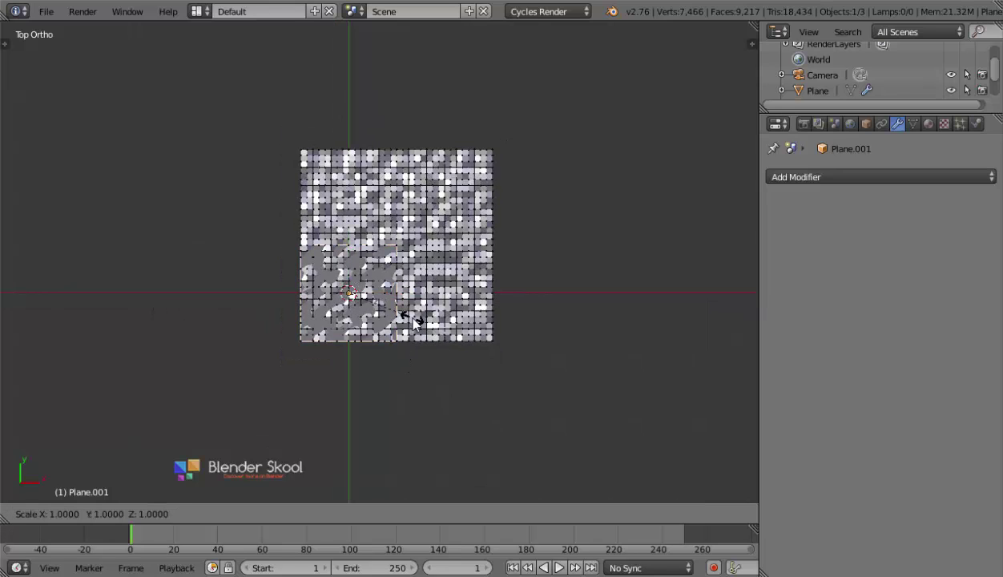
key(x)
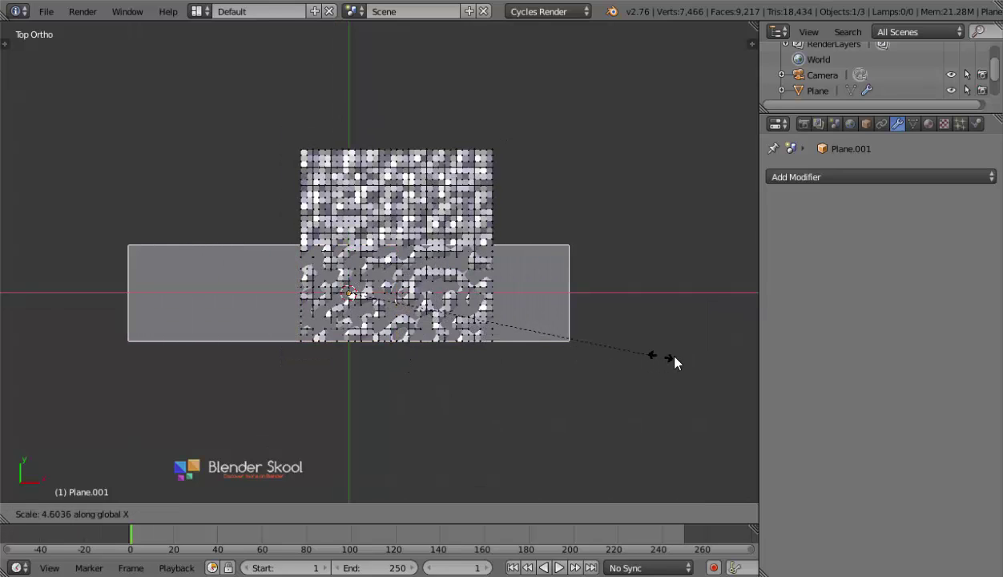
click(675, 361)
scroll(540, 369, down, 3)
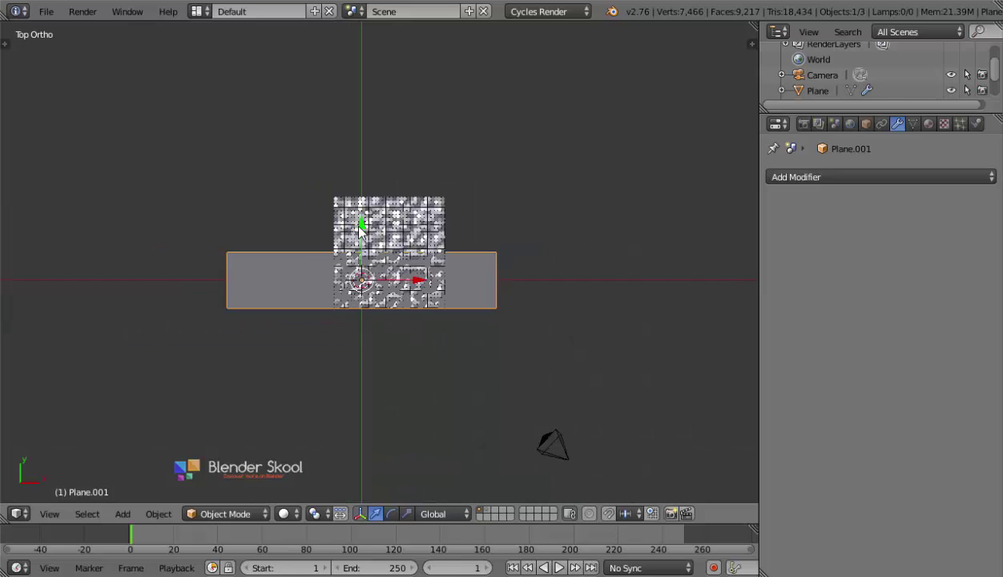
- Move the plane about 5 units along Y beyond the terrain and raise it to about 3.2 on Z
key(g)
key(y)
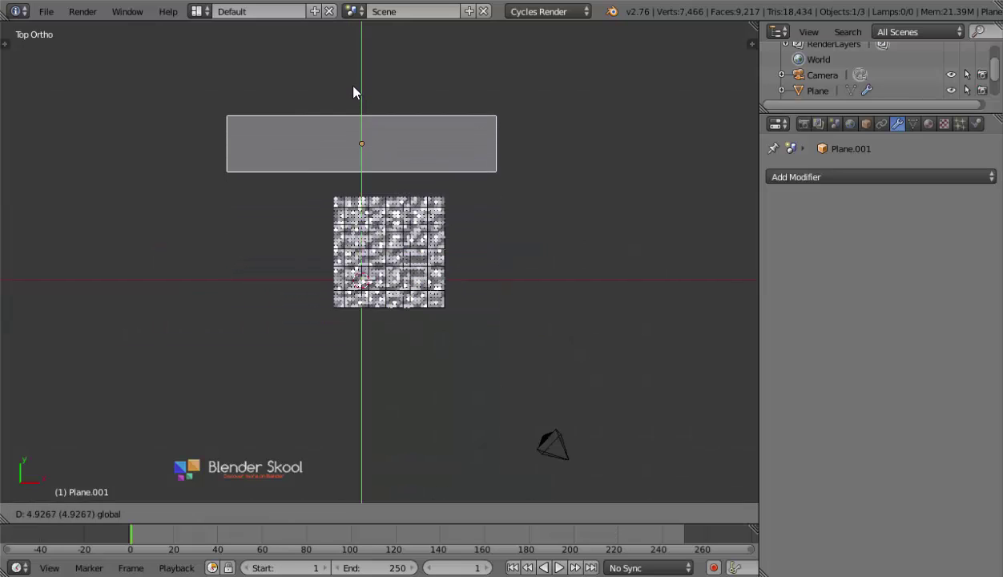
click(353, 92)
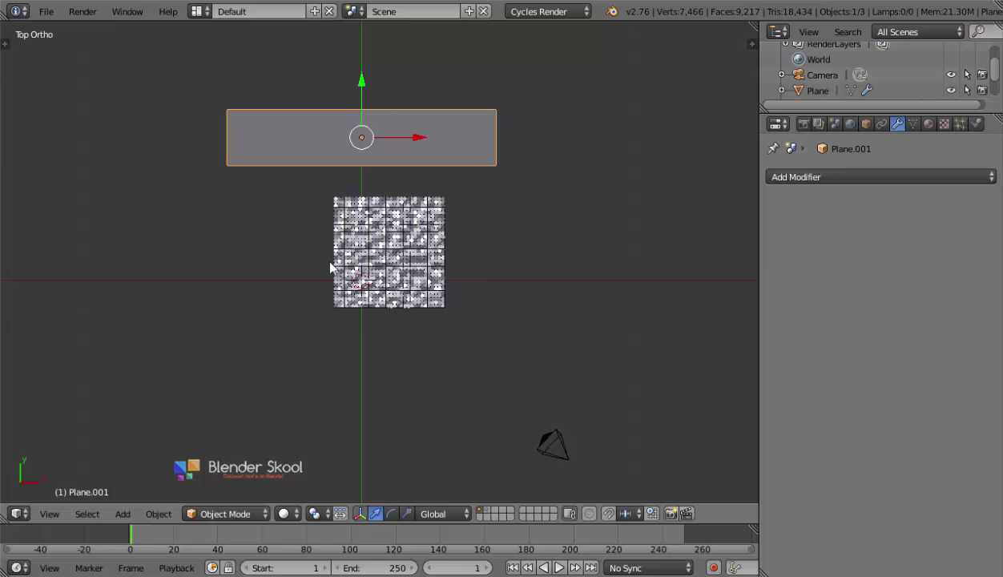
middle_drag(327, 320, 316, 233)
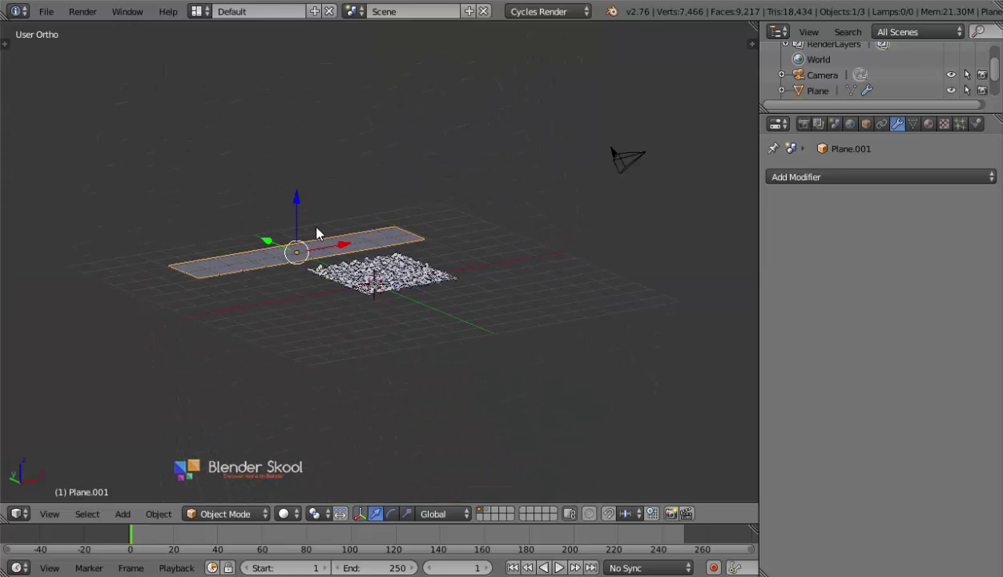
key(g)
key(z)
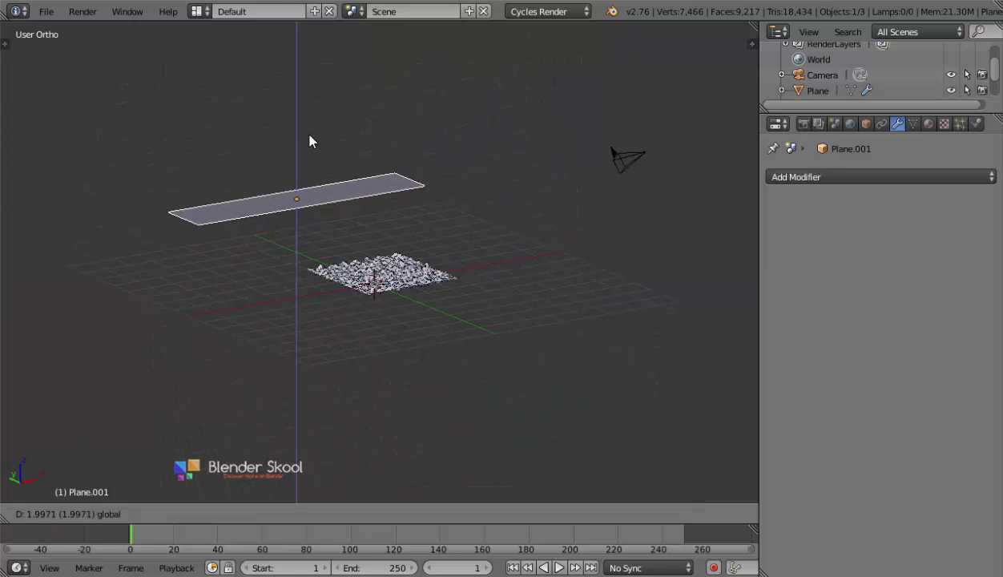
click(312, 132)
middle_drag(244, 323, 391, 383)
key(r)
key(x)
right_click(392, 382)
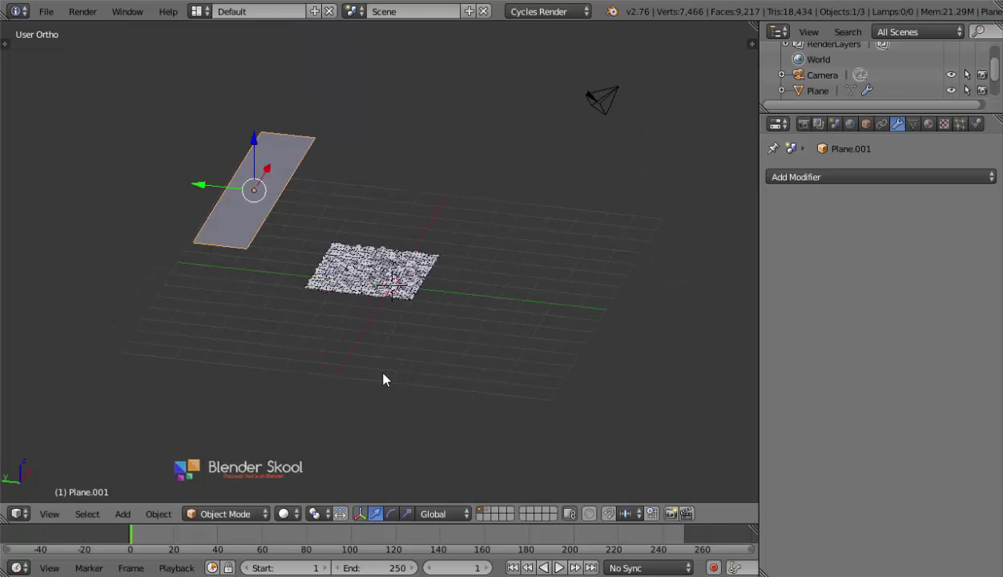
- Scale the raised plane along the Y axis to about 1.44
key(s)
key(x)
key(y)
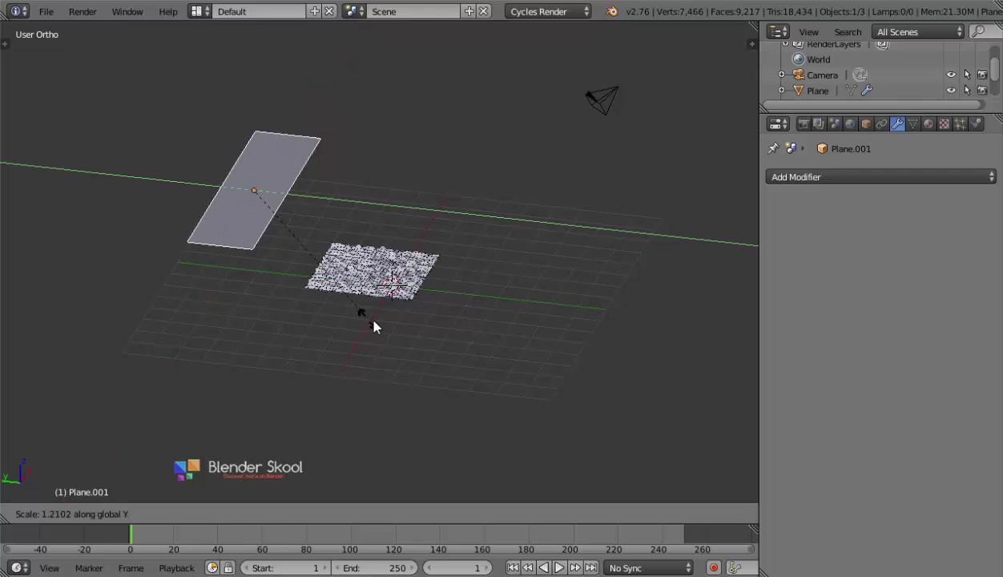
click(403, 328)
key(s)
key(x)
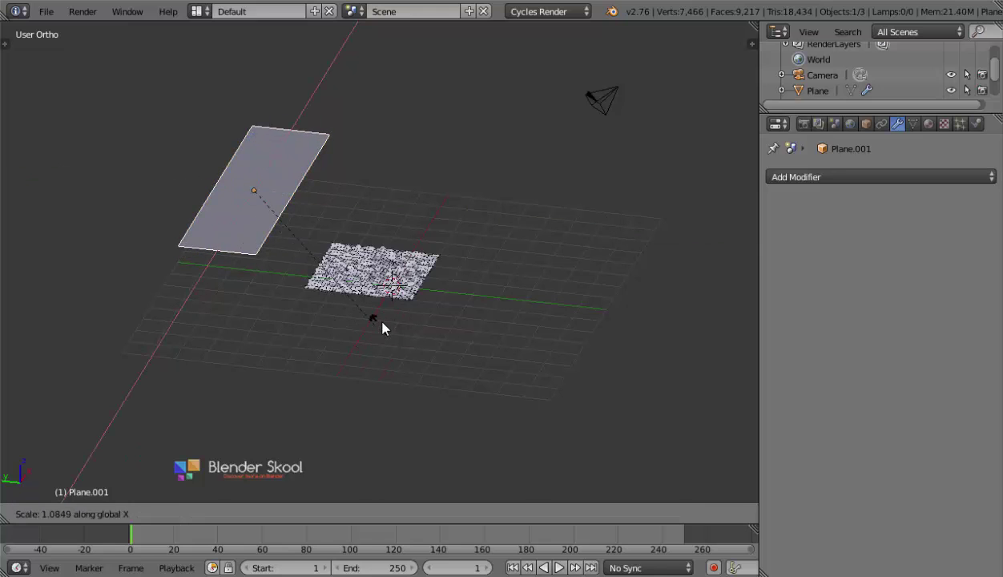
right_click(346, 341)
- Tilt the plane about -40.6° around X to face the terrain and bring it closer along Y, to about 3.89
key(r)
key(x)
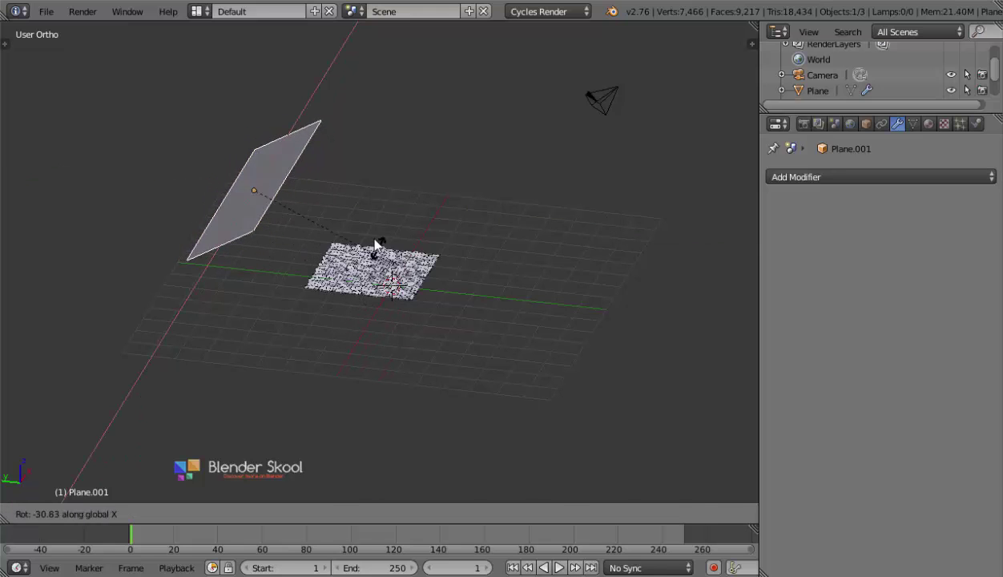
click(328, 272)
middle_drag(328, 272, 239, 324)
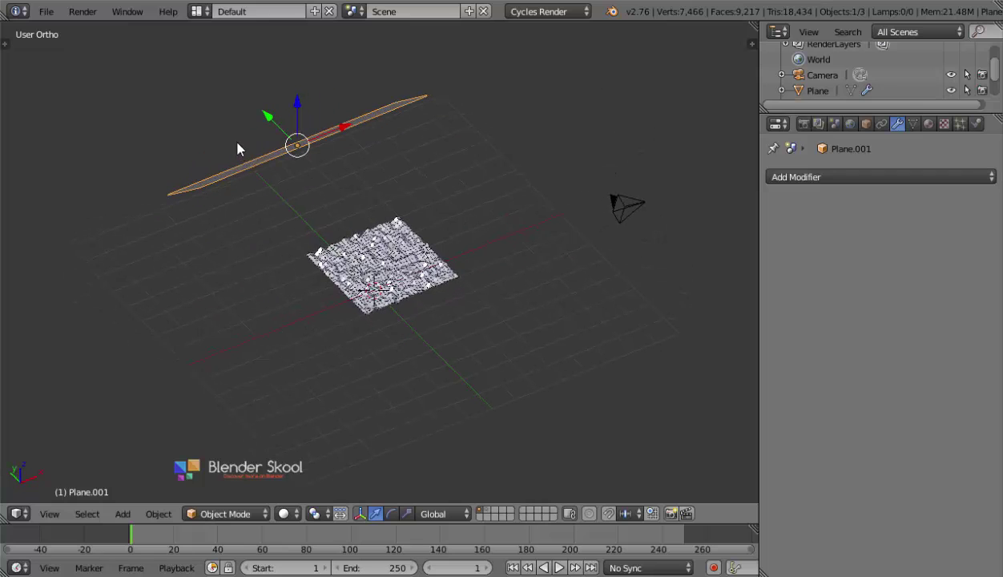
drag(269, 120, 289, 139)
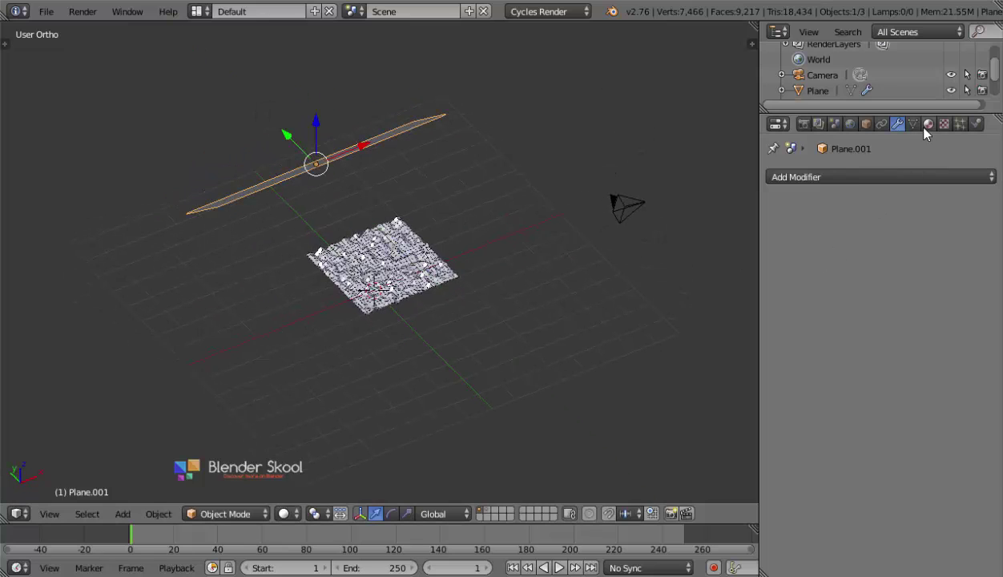
- Give the plane a new material with an Emission surface and a strength of 10
click(926, 125)
click(874, 227)
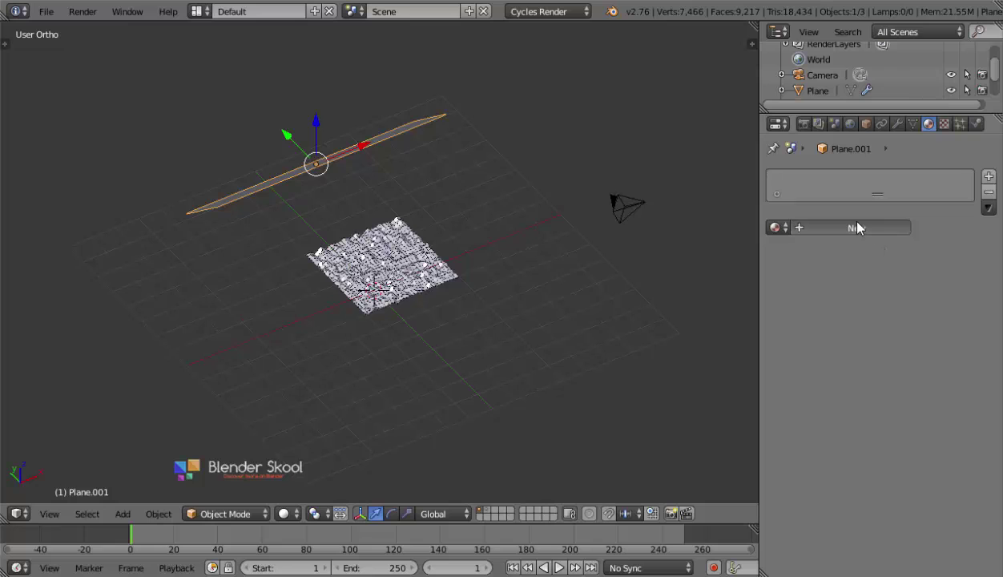
click(865, 306)
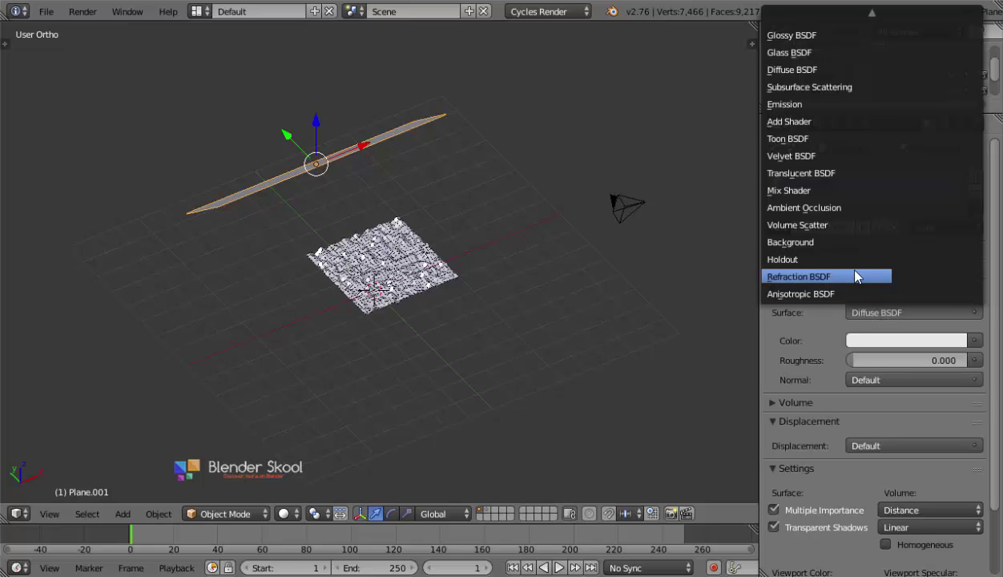
click(855, 276)
click(907, 361)
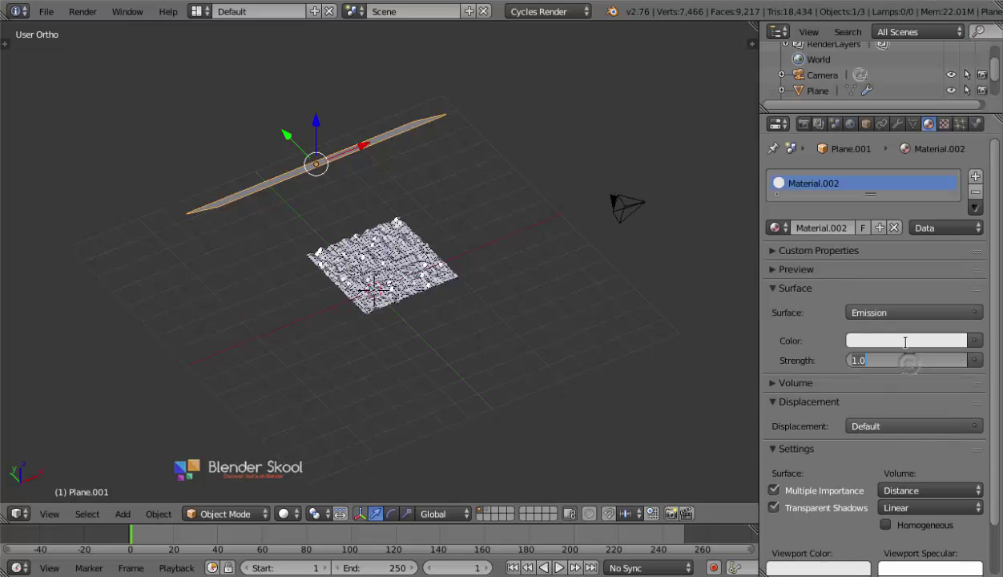
key(Return)
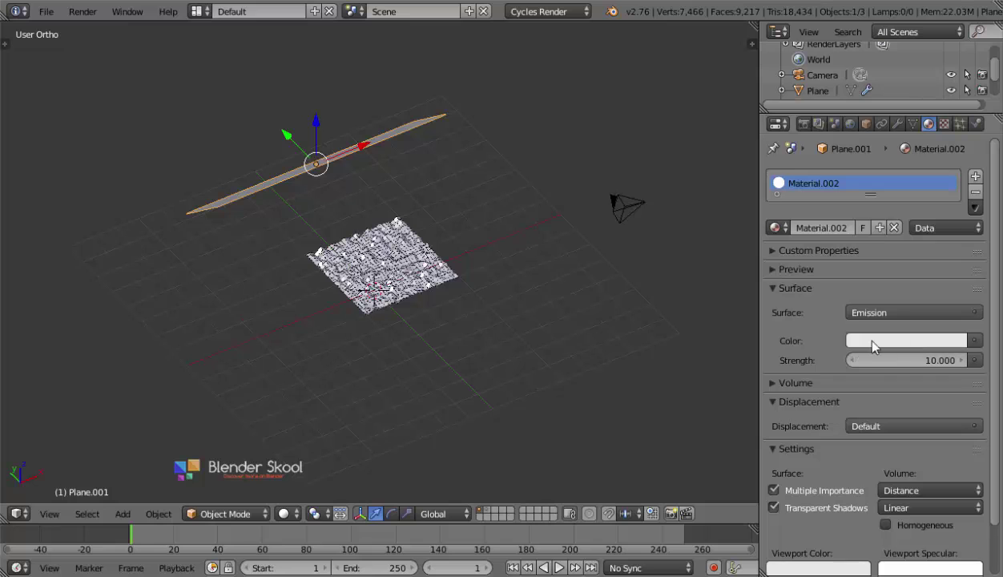
- Preview the terrain's lighting up close with rendered viewport shading
click(284, 514)
click(302, 405)
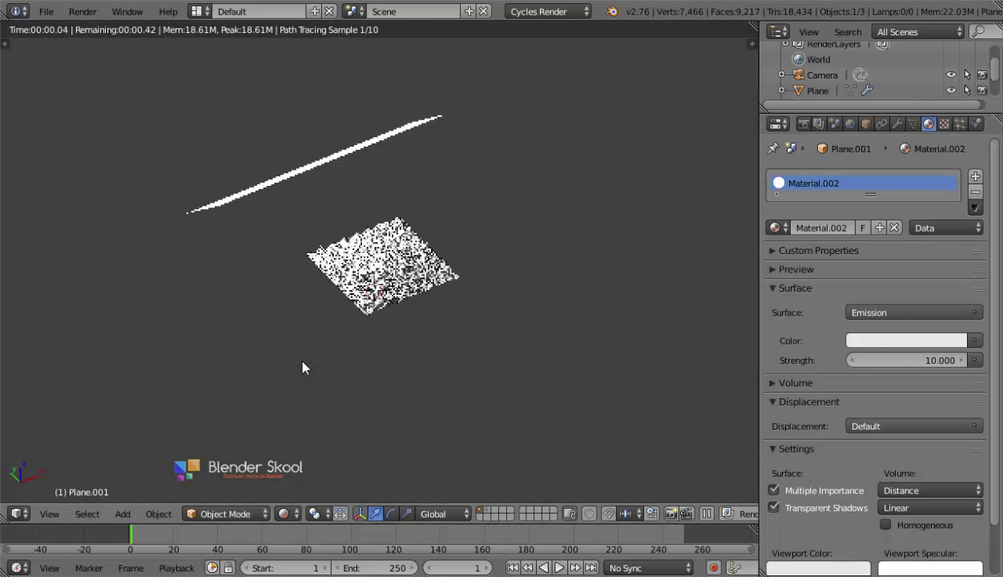
scroll(305, 364, up, 6)
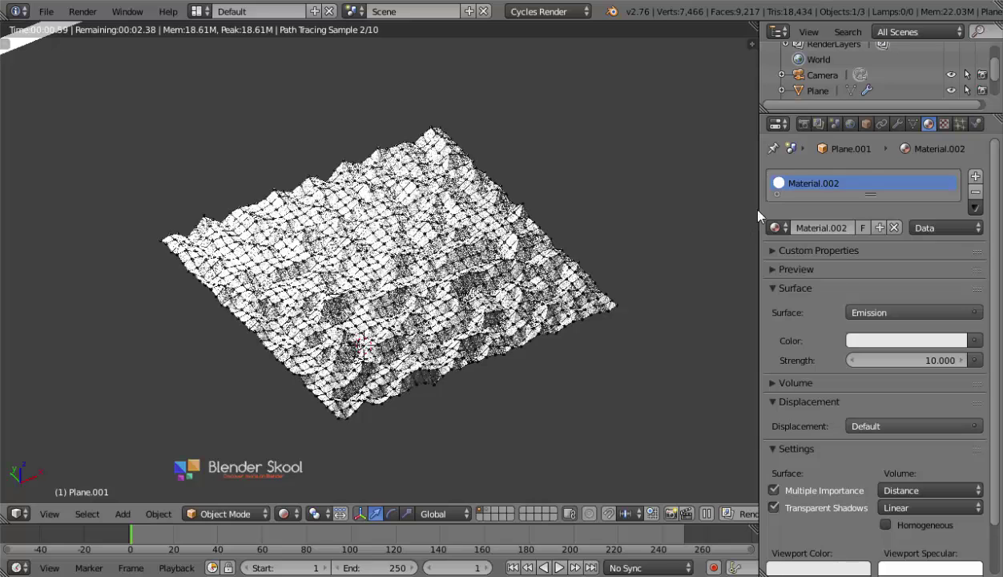
- Set the world background colour to black
click(853, 122)
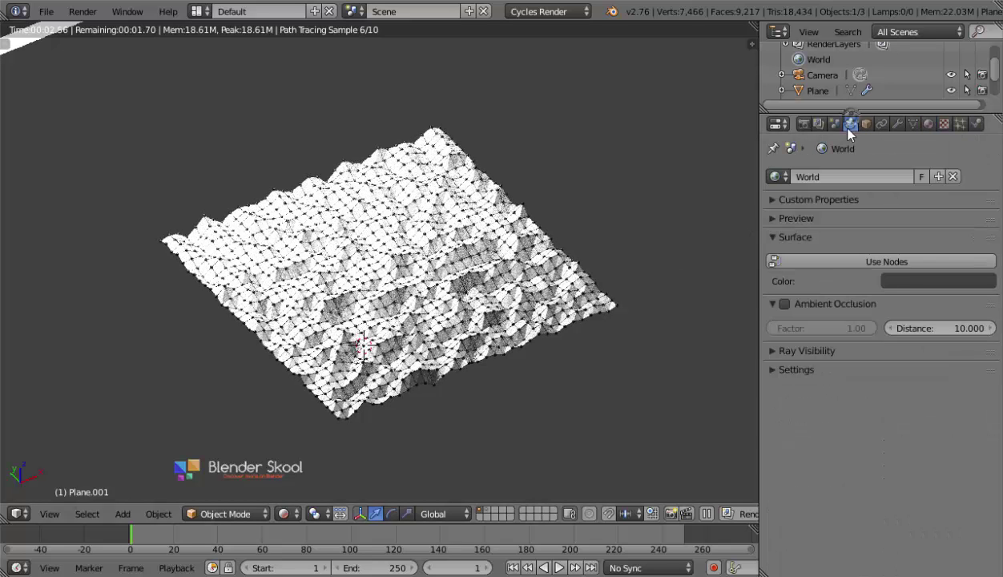
click(889, 280)
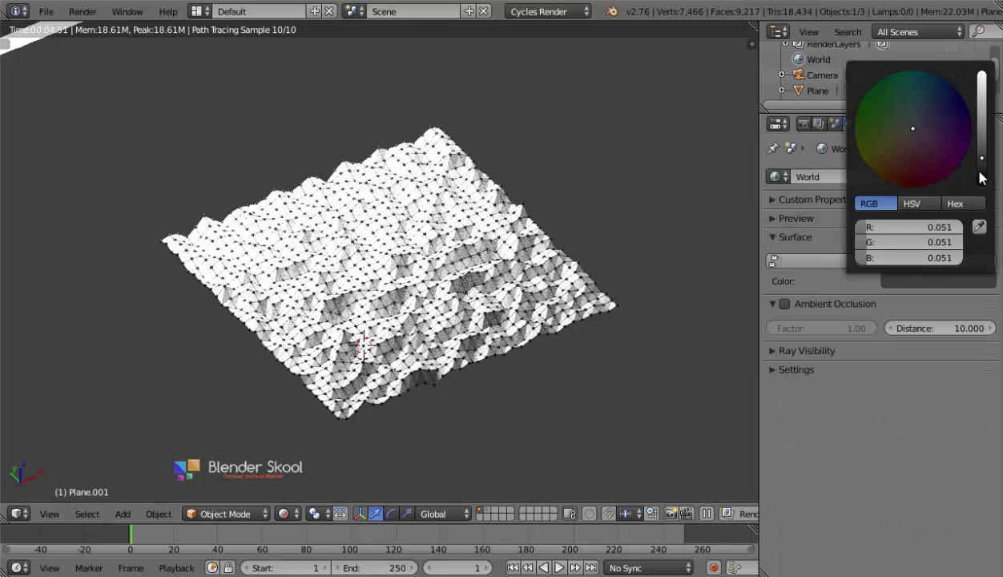
drag(982, 160, 982, 183)
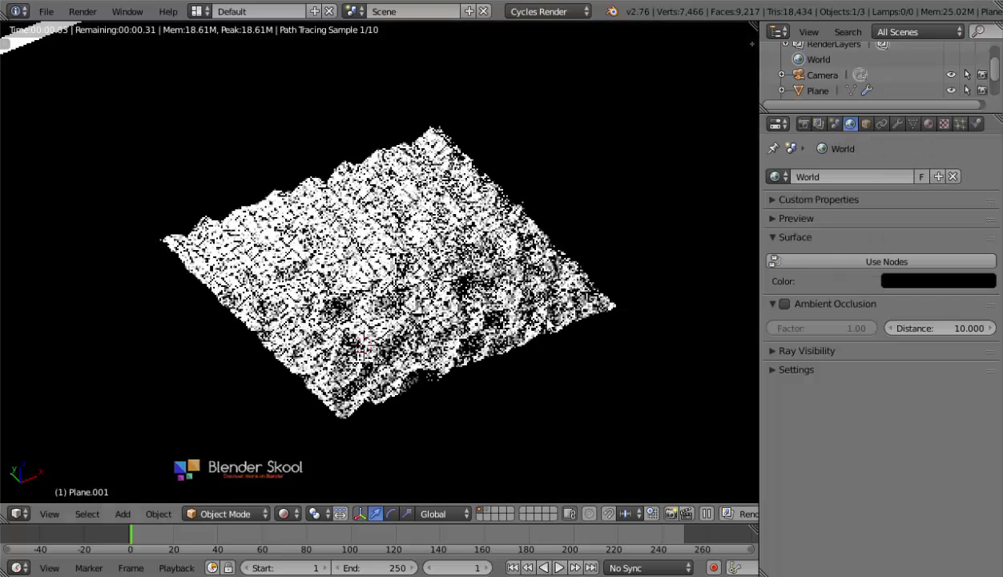
scroll(495, 287, down, 3)
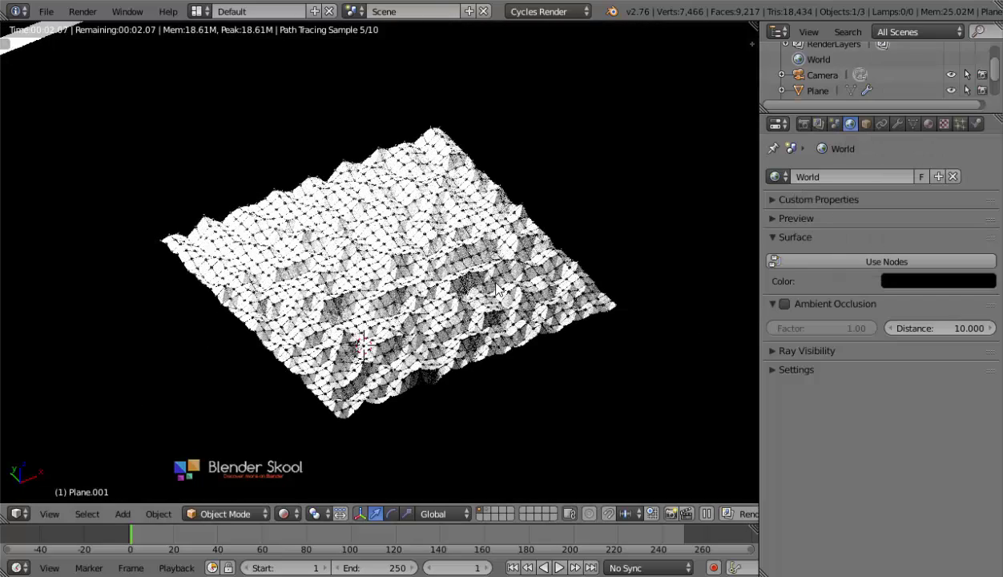
- Set the light plane's emission strength to 7 and check the lit terrain in the rendered preview
click(928, 123)
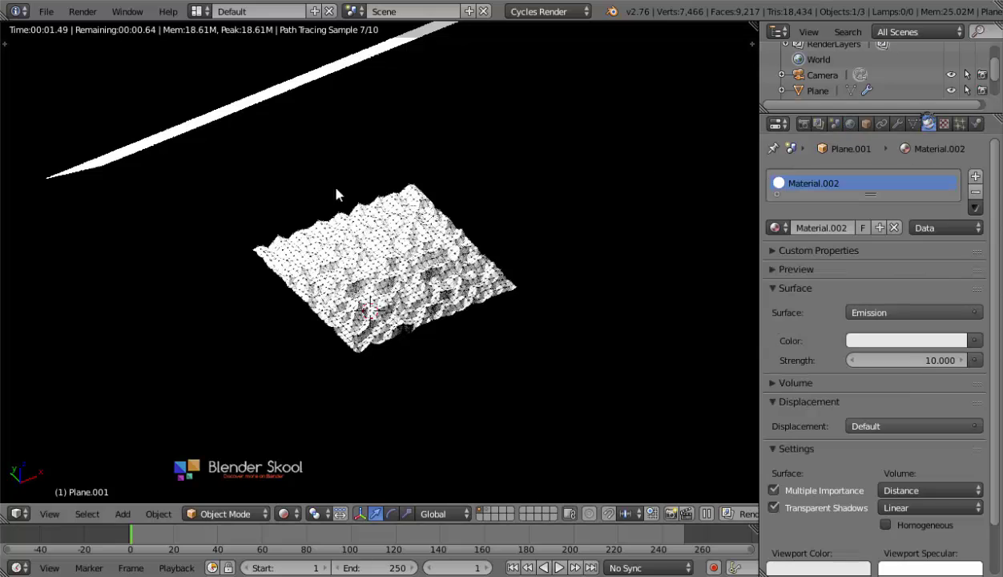
scroll(305, 186, down, 2)
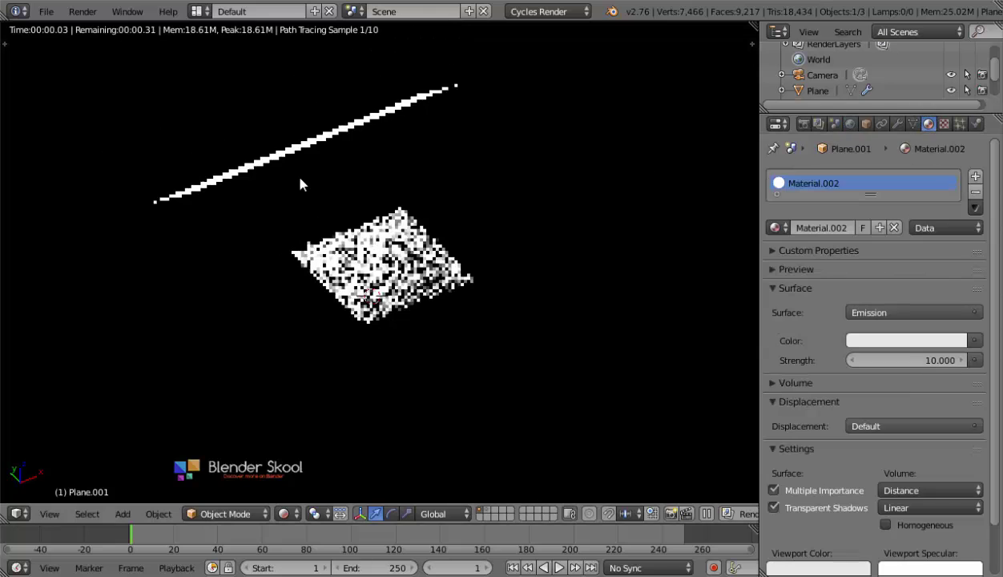
click(905, 360)
text(7)
key(Return)
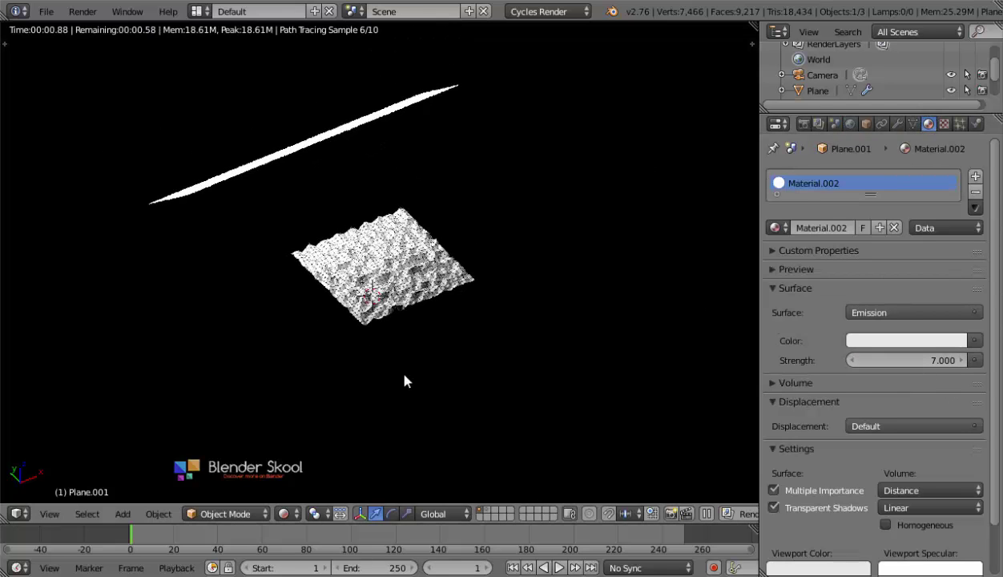
scroll(432, 340, up, 2)
scroll(433, 340, up, 3)
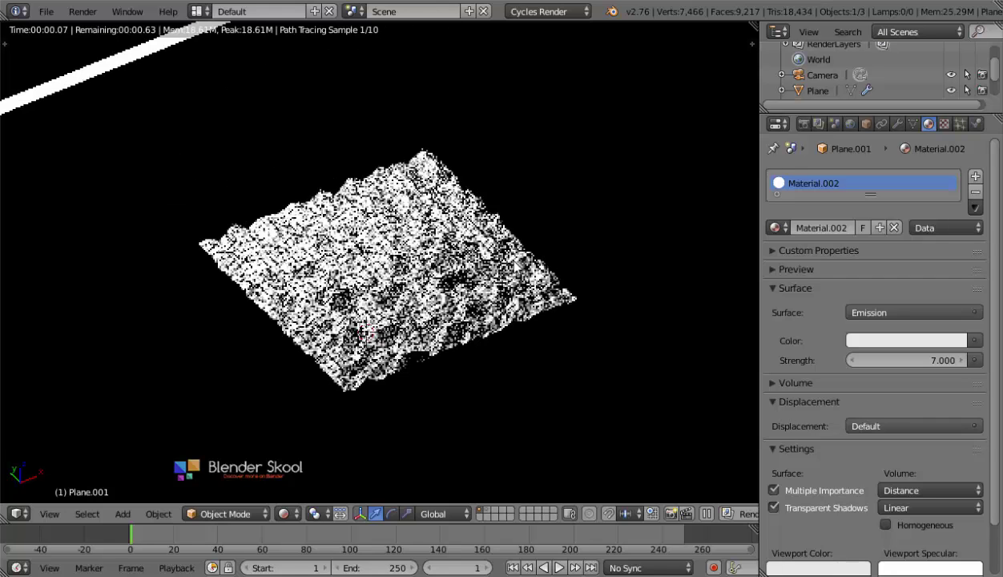
scroll(428, 335, down, 2)
- Return to solid shading, look through the camera and enable Lock Camera to View
key(shift+z)
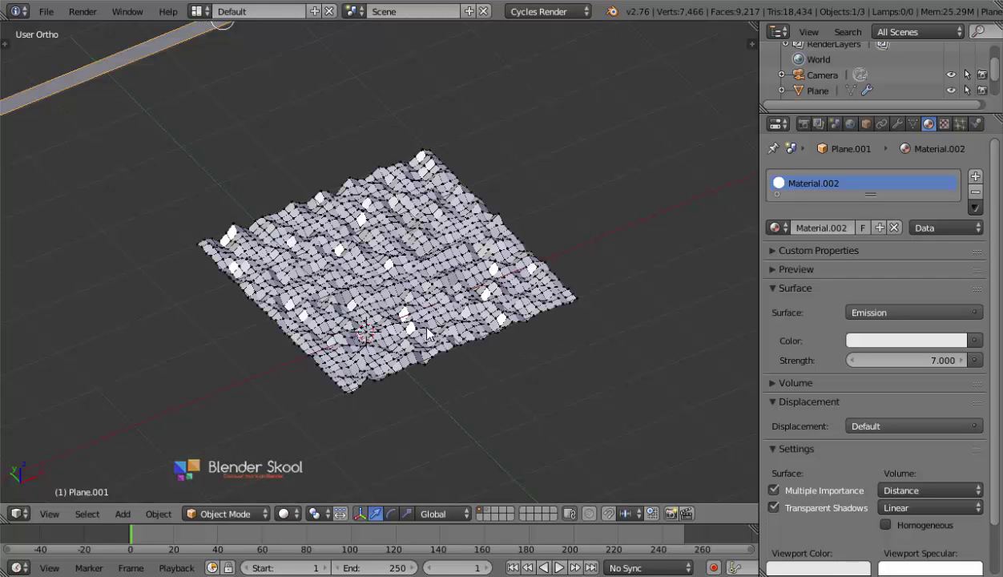
click(49, 514)
click(77, 453)
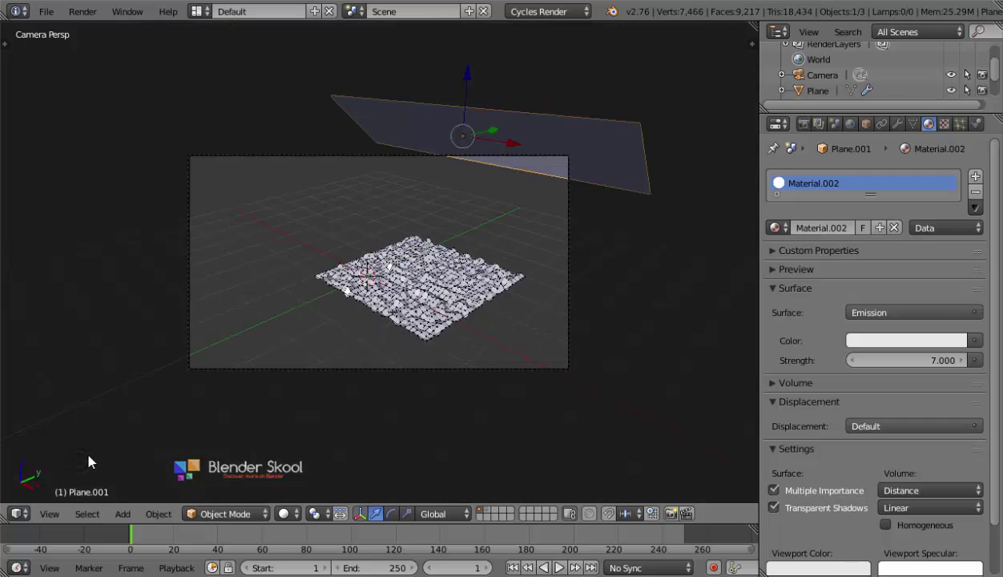
scroll(98, 457, up, 3)
key(n)
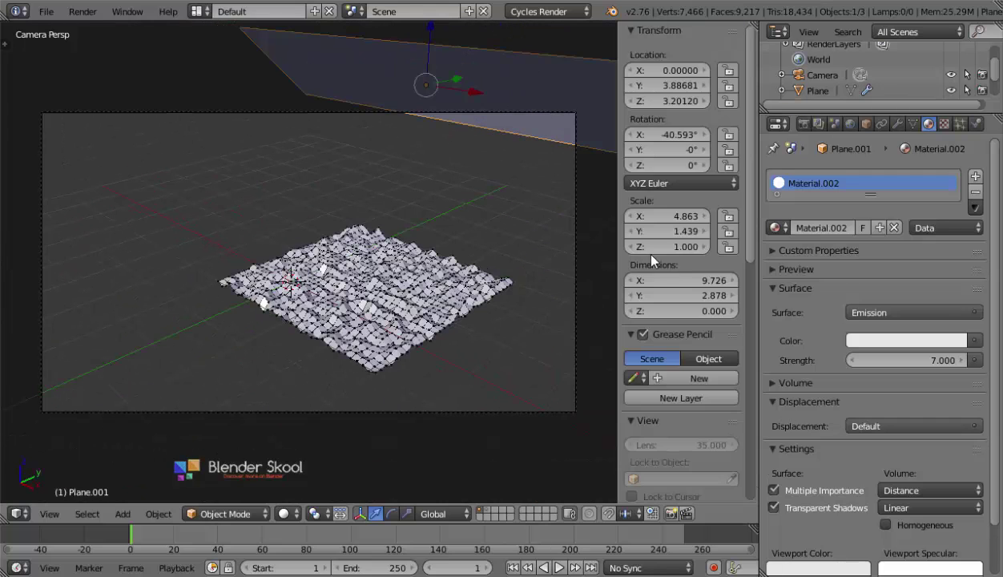
scroll(635, 248, down, 5)
click(632, 328)
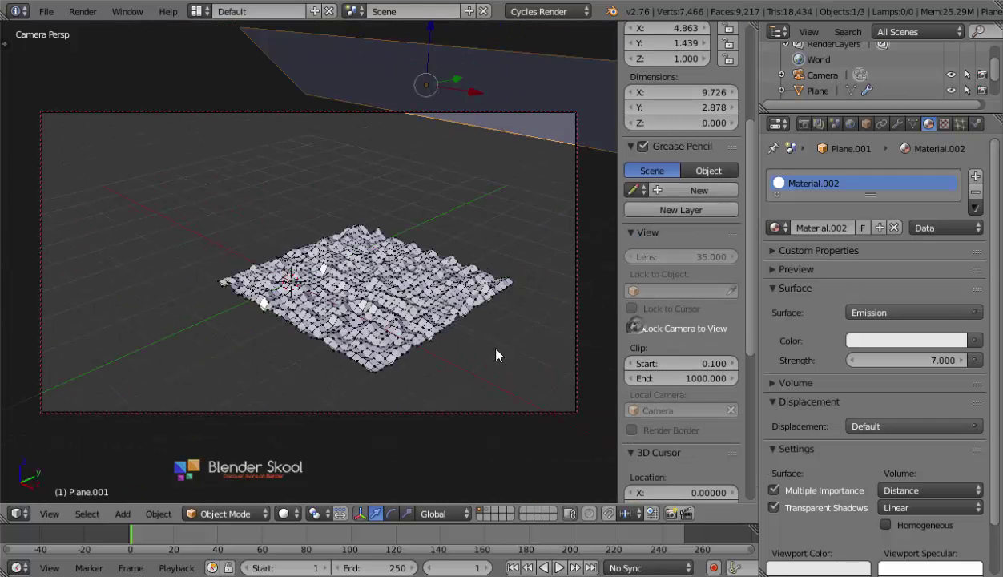
key(n)
- Reposition the camera for a close front shot in which the terrain spans the frame's width
middle_drag(255, 338, 352, 356)
scroll(352, 356, up, 6)
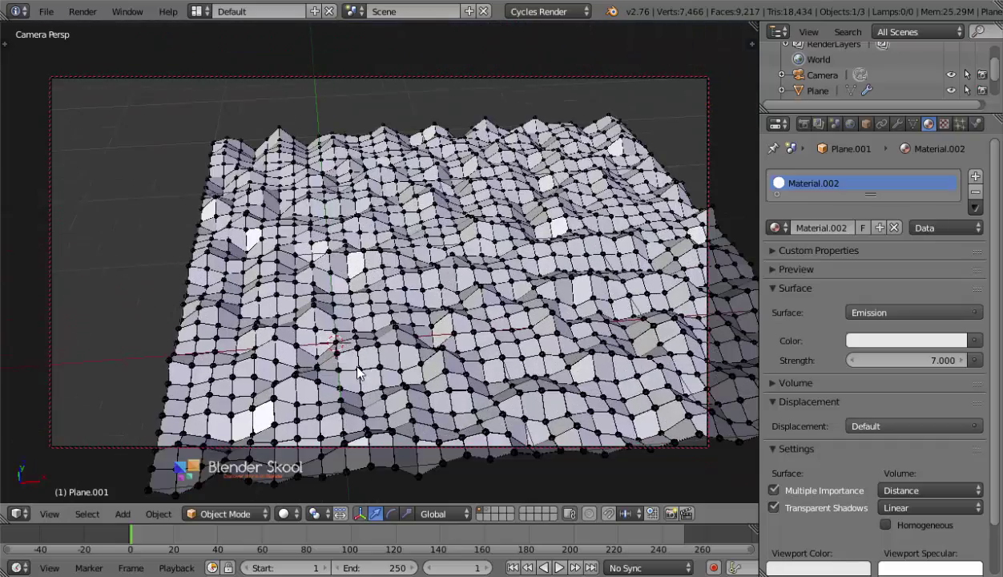
scroll(354, 380, up, 6)
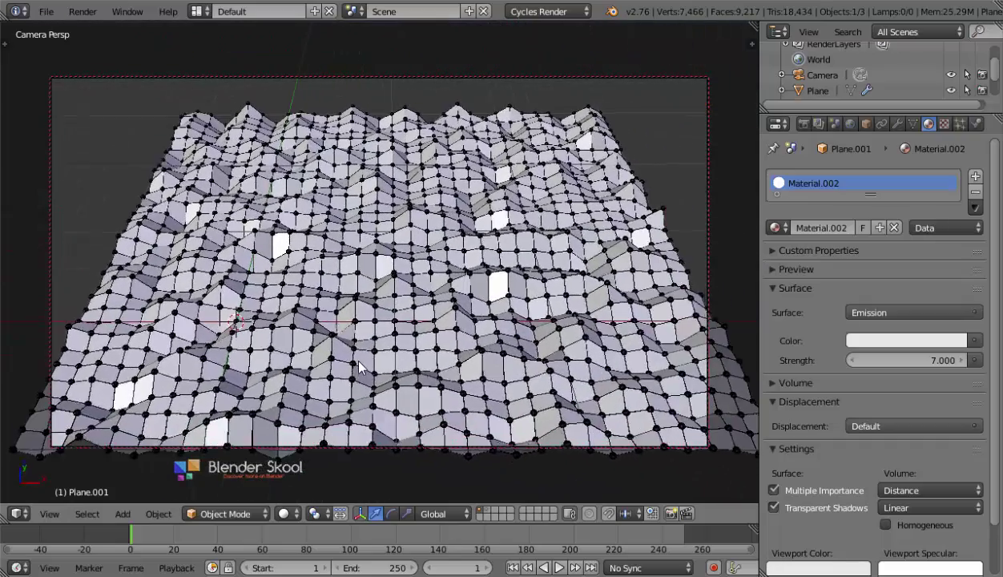
- Move the locked camera in closer so the wireframe terrain fills the entire frame
scroll(364, 409, up, 3)
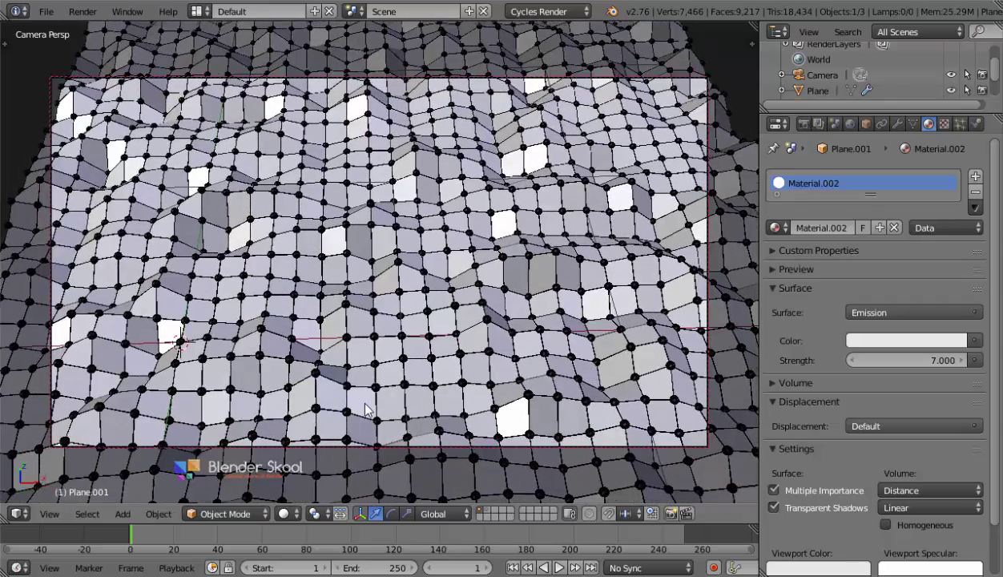
scroll(354, 407, up, 3)
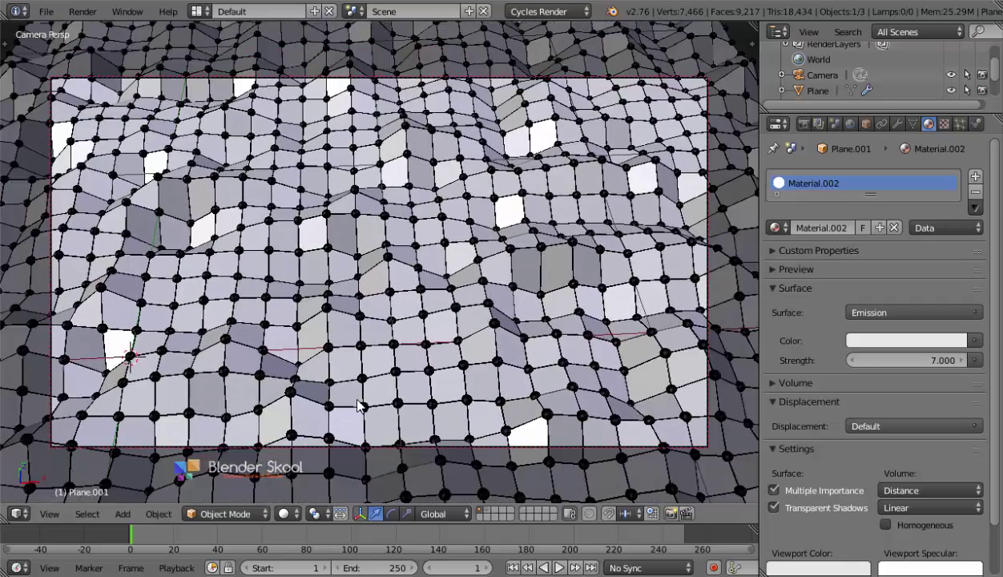
scroll(357, 404, up, 4)
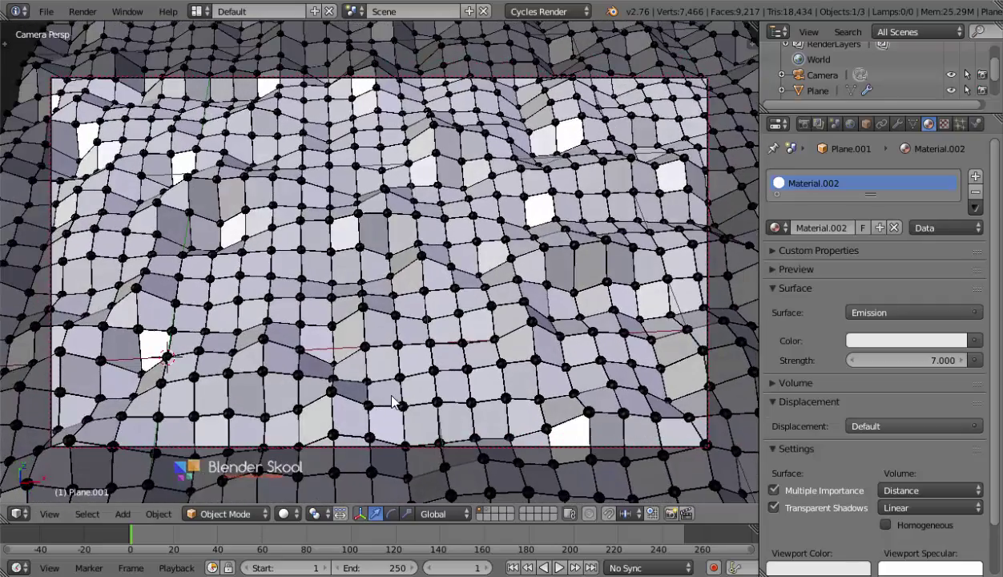
scroll(396, 397, up, 4)
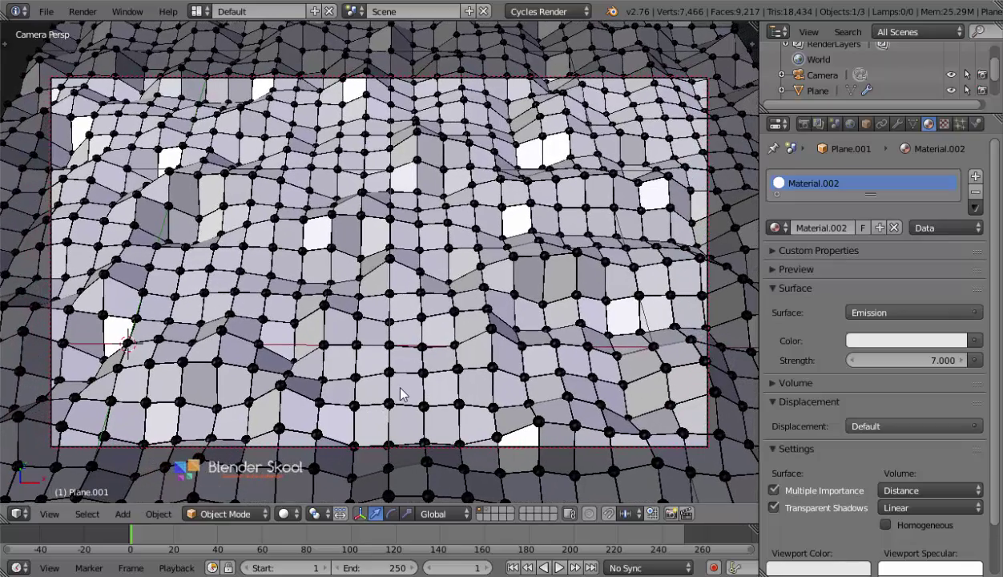
key(g)
key(Escape)
scroll(398, 386, down, 3)
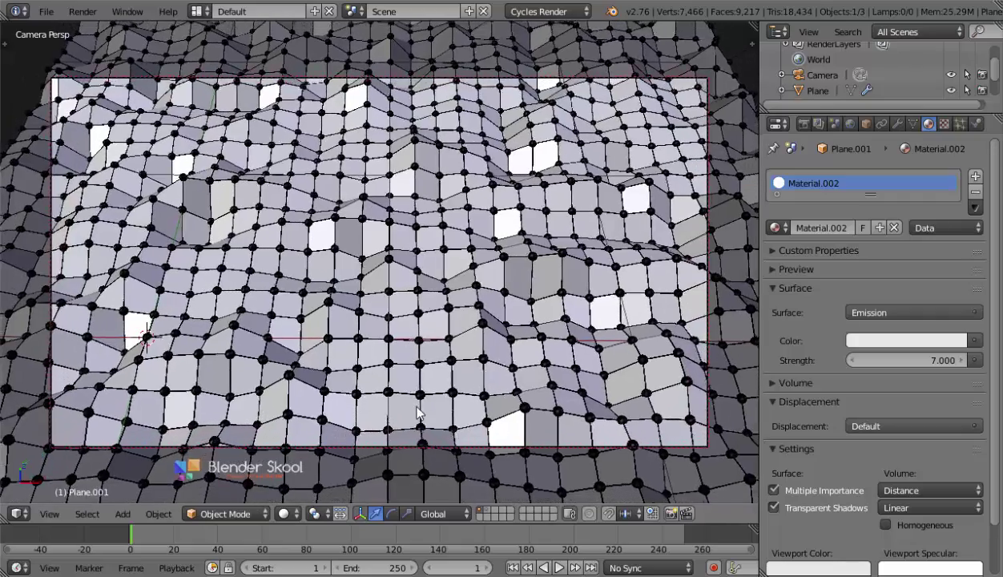
scroll(416, 409, up, 3)
scroll(417, 424, down, 2)
scroll(396, 417, up, 2)
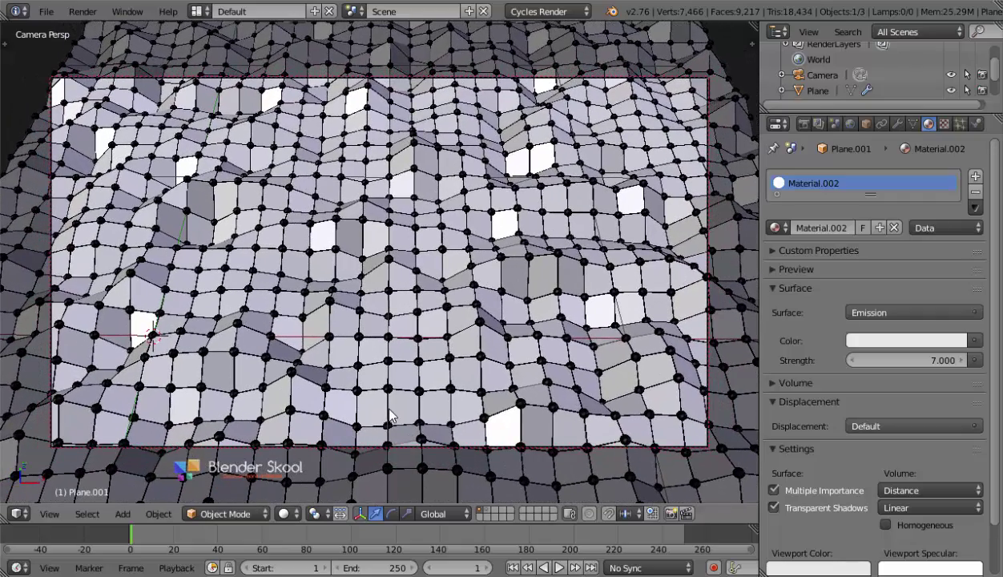
scroll(389, 415, down, 3)
scroll(376, 411, up, 3)
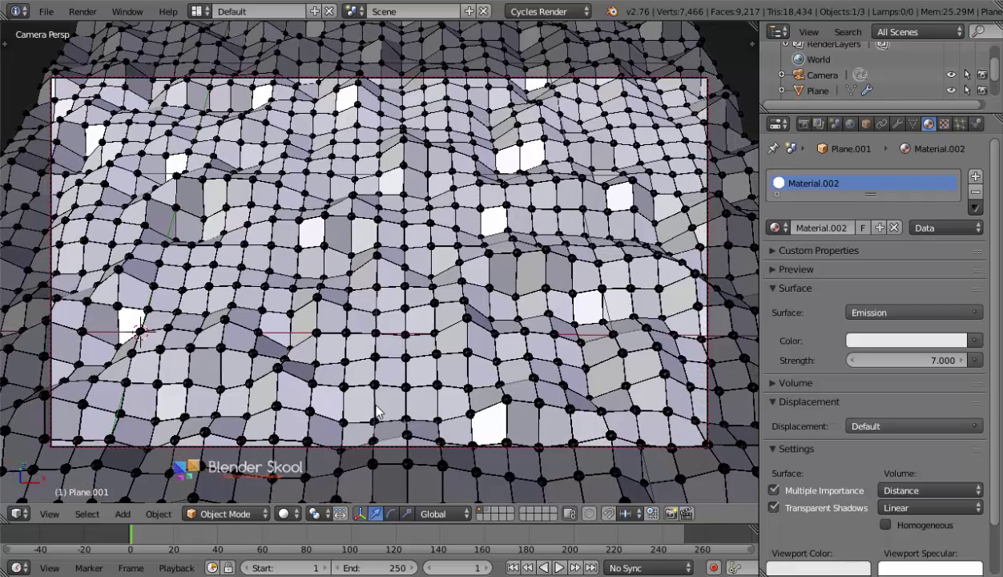
- Turn off Lock Camera to View, check the camera's placement from outside, and return to the camera view
key(n)
click(612, 329)
key(n)
key(KP_1)
scroll(461, 363, down, 2)
middle_drag(462, 362, 523, 318)
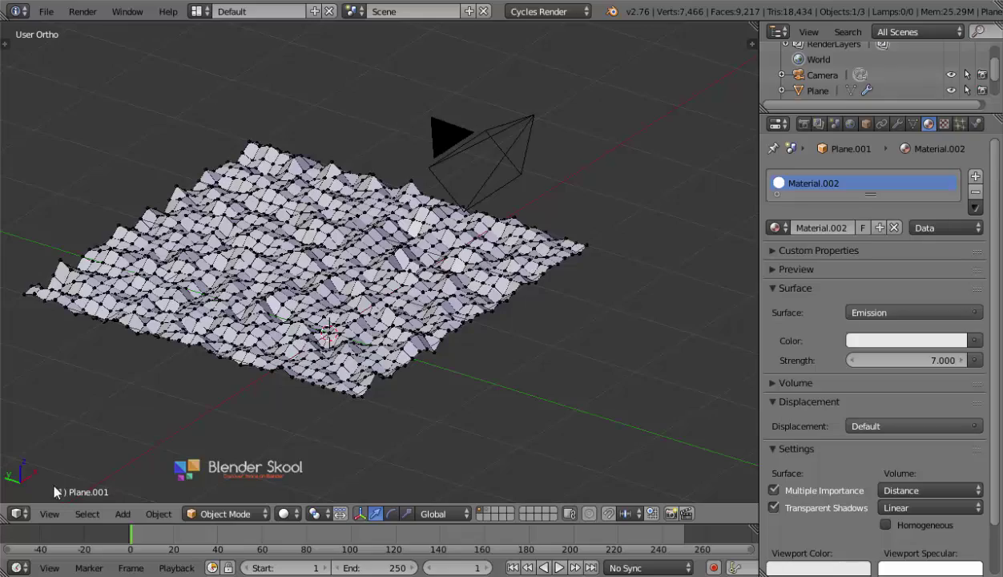
click(48, 513)
click(81, 449)
- Preview the camera view in rendered shading and enable the render Border
click(284, 513)
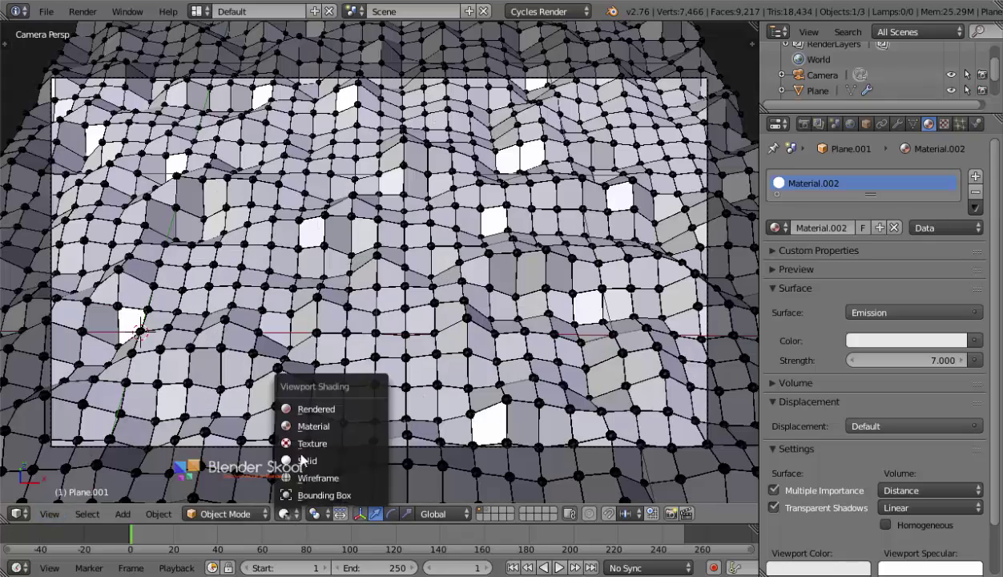
click(317, 409)
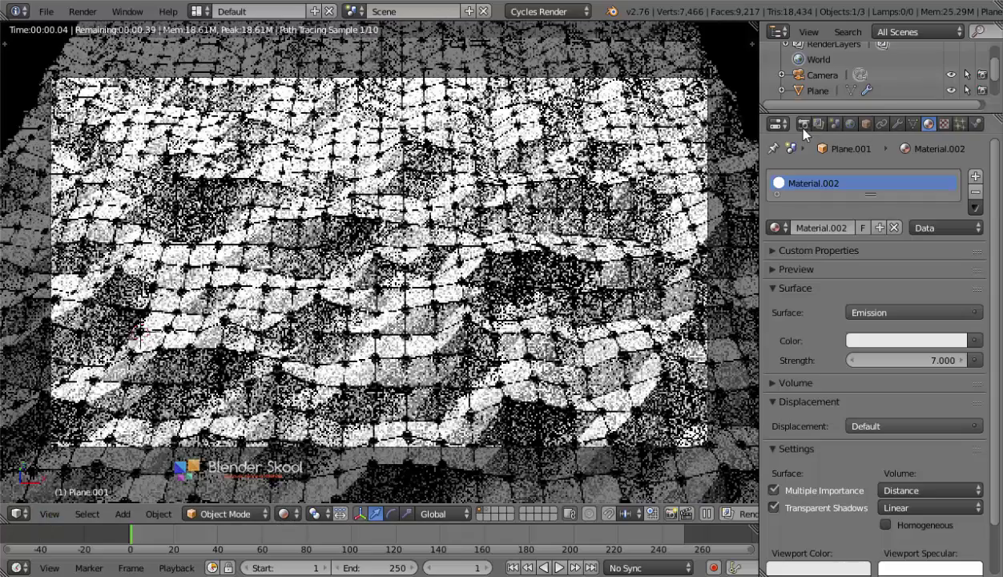
click(803, 124)
click(774, 433)
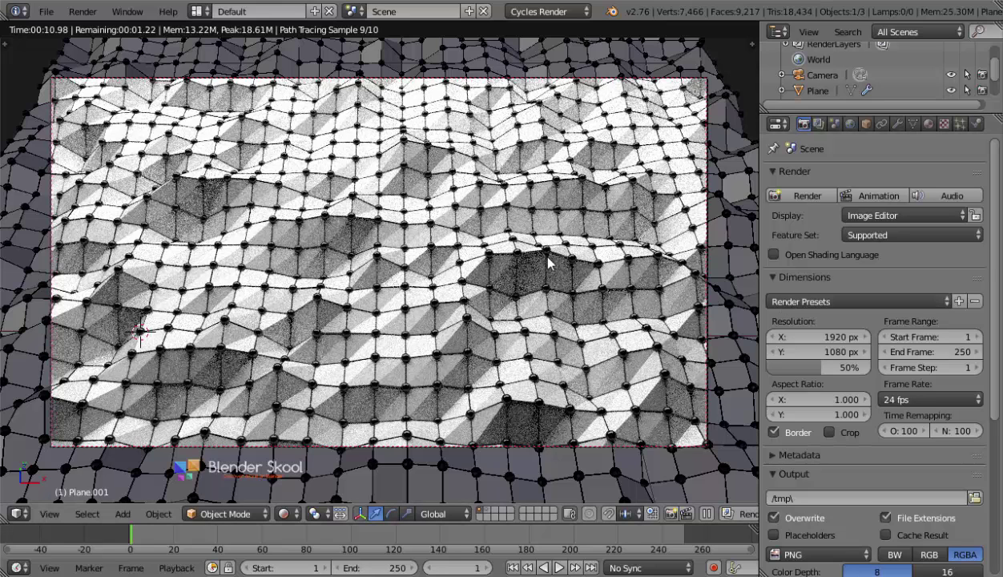
- Return to solid shading and scale the light plane down slightly along the Z axis
key(shift+z)
scroll(529, 250, down, 3)
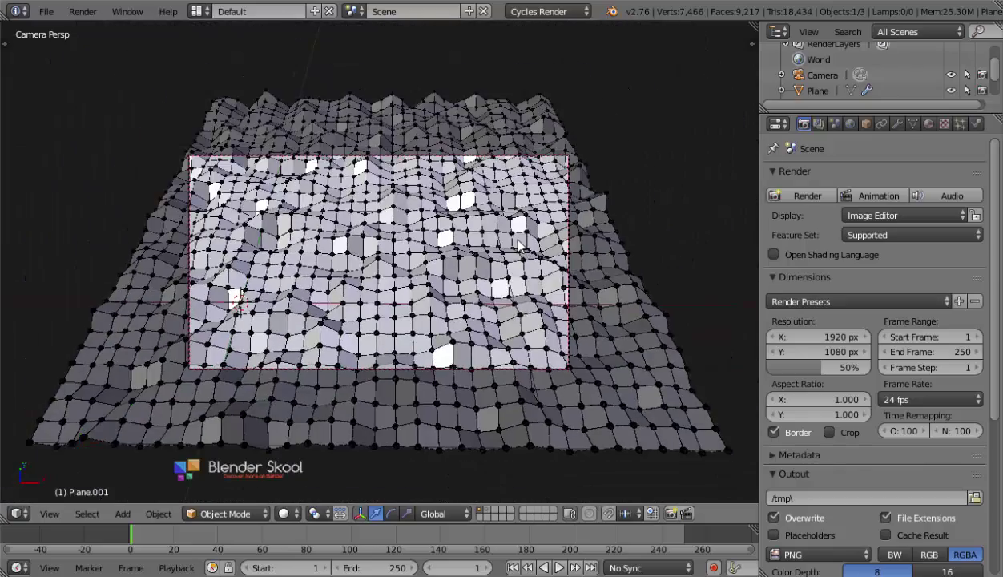
mouse_move(529, 251)
middle_down()
mouse_move(577, 200)
mouse_move(192, 278)
mouse_move(298, 213)
mouse_move(230, 178)
mouse_move(224, 103)
middle_up()
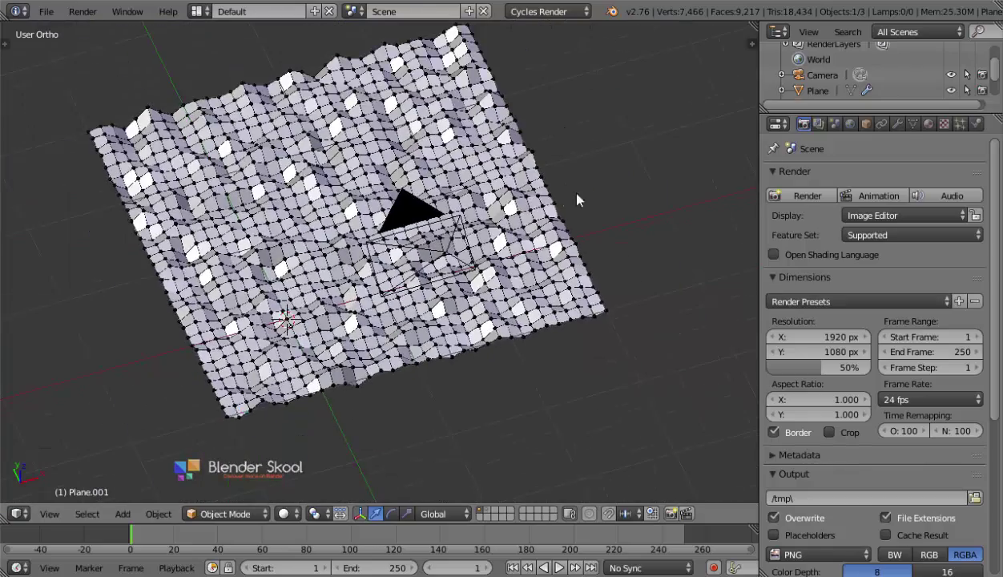
scroll(576, 199, down, 2)
scroll(298, 213, down, 2)
key(g)
key(z)
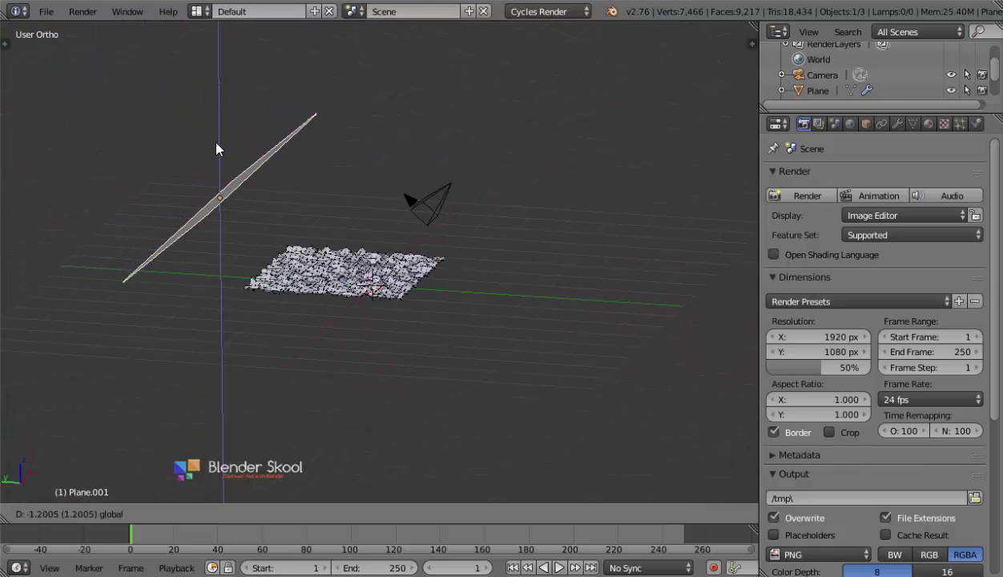
key(Escape)
middle_drag(221, 233, 201, 235)
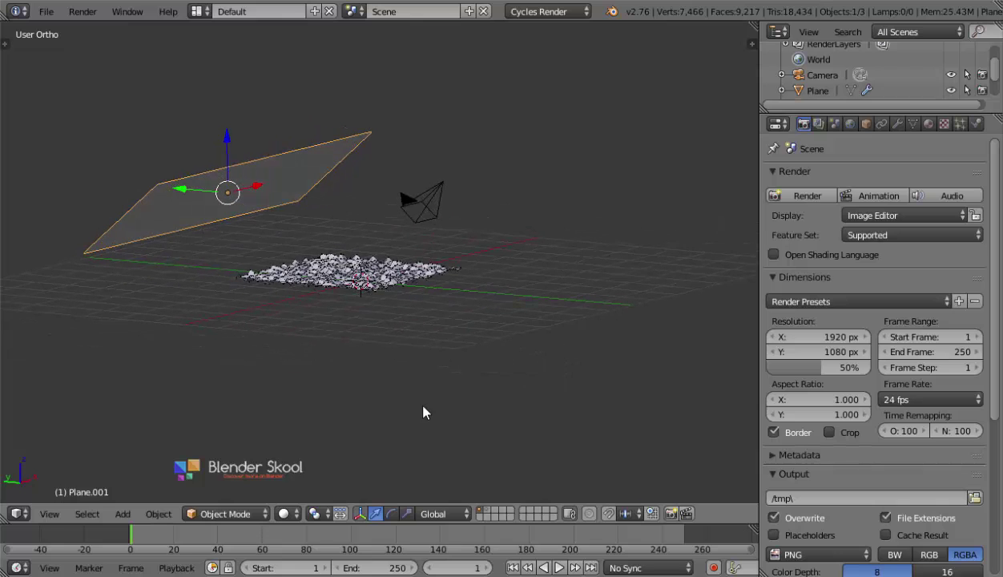
key(s)
key(z)
click(388, 330)
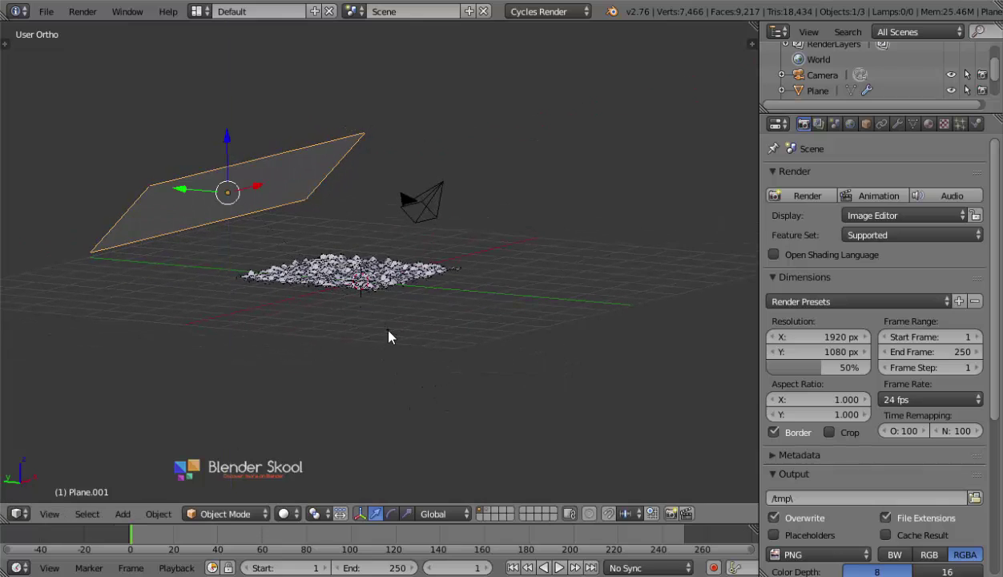
- Check the terrain's lighting through the camera in rendered shading, and return to solid shading
click(284, 513)
click(297, 407)
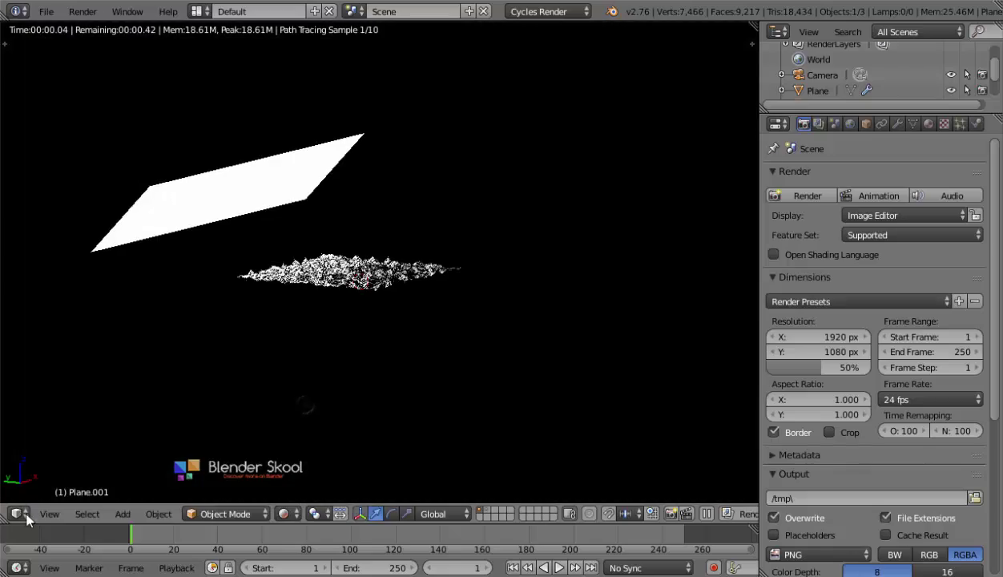
click(50, 513)
click(68, 457)
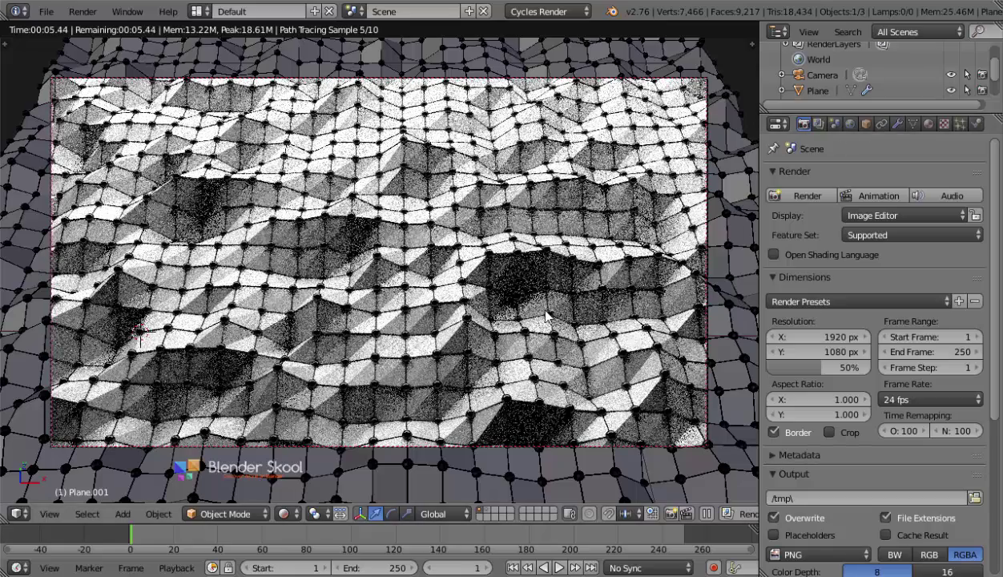
key(shift+z)
- Set the render samples to 250 in the Sampling settings
scroll(799, 274, down, 8)
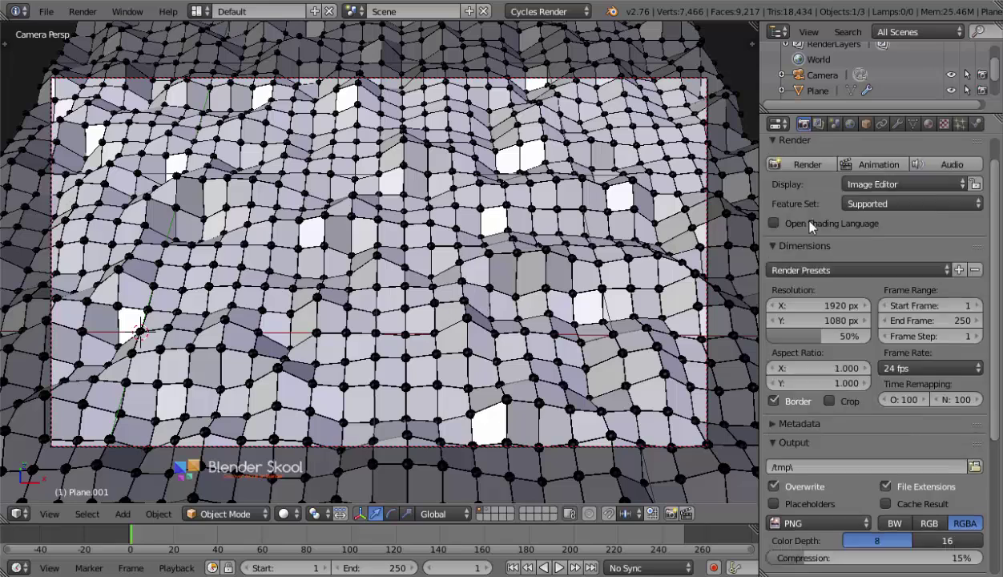
click(773, 386)
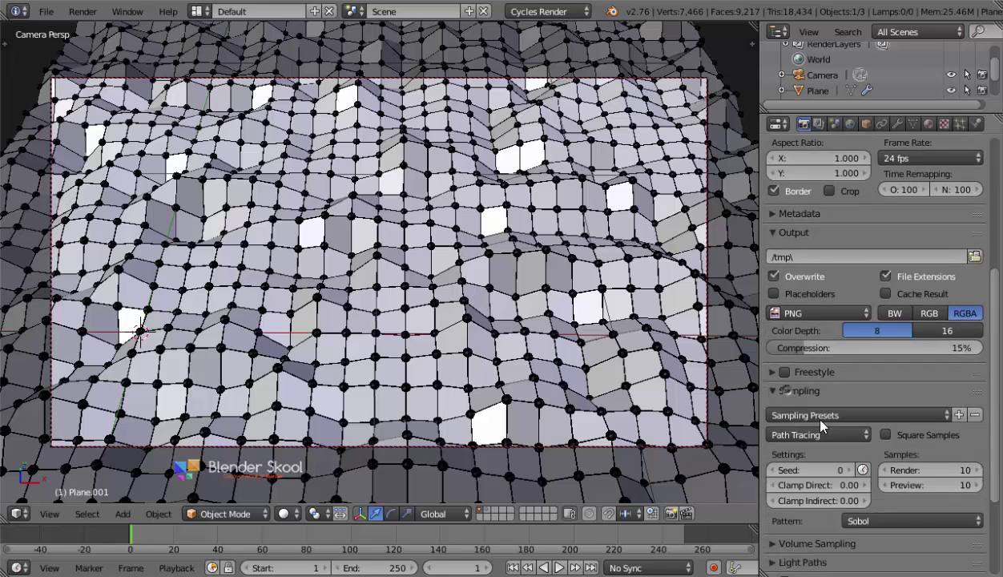
click(906, 466)
text(25)
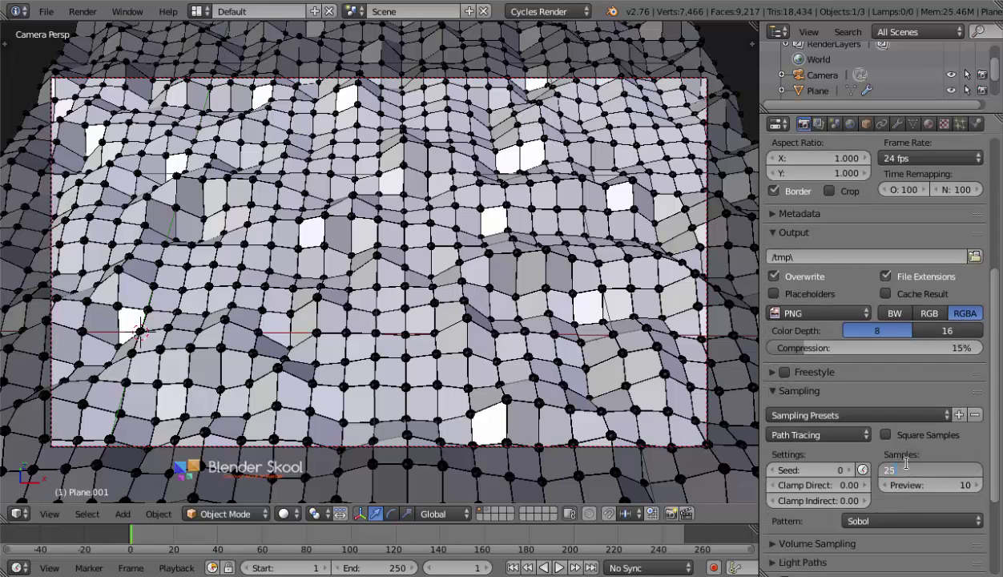
text(0)
key(Return)
scroll(887, 454, up, 7)
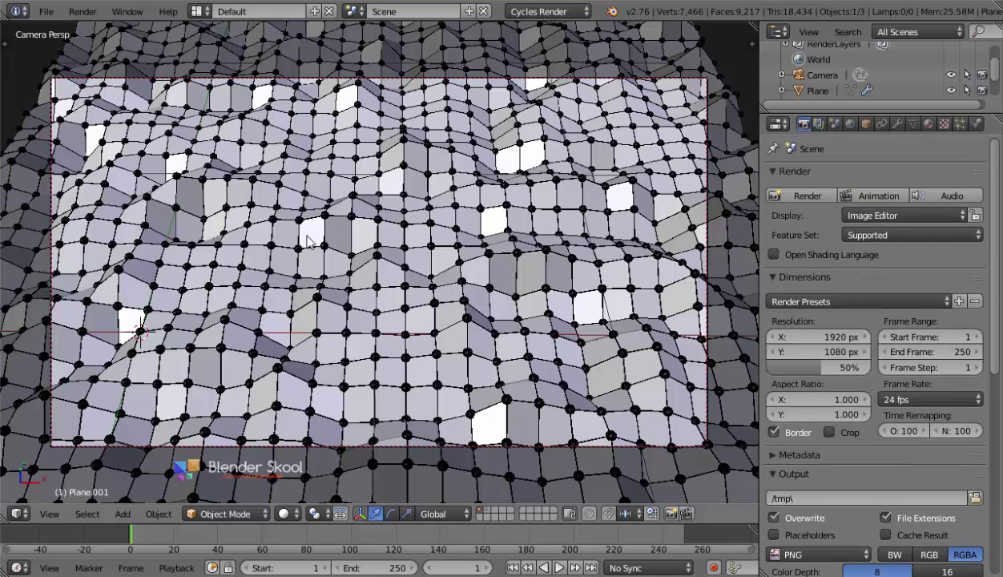
- Save the project as a blend file in the Downloads folder under a new name
key(ctrl+s)
scroll(73, 221, down, 3)
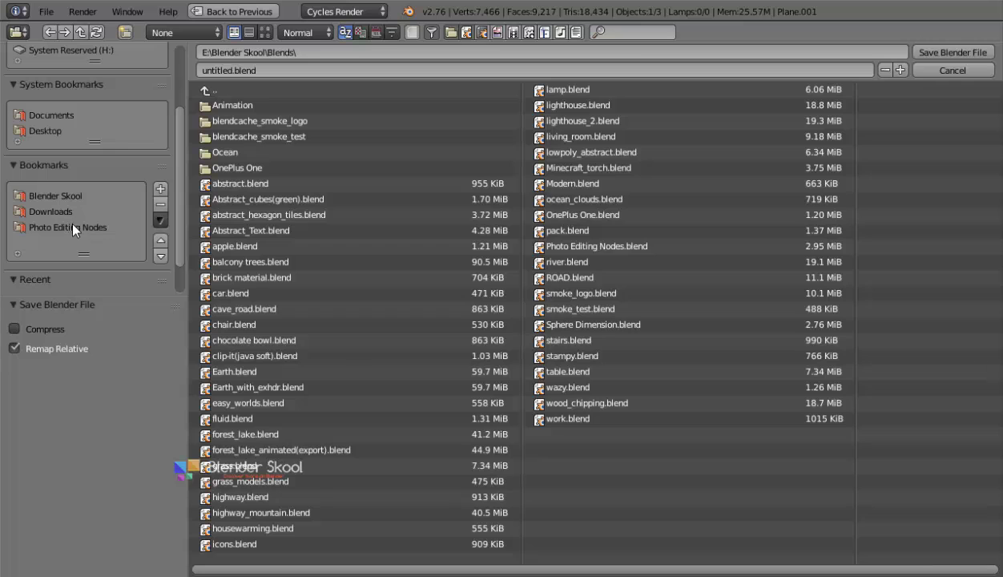
click(62, 209)
double_click(210, 70)
text(titon)
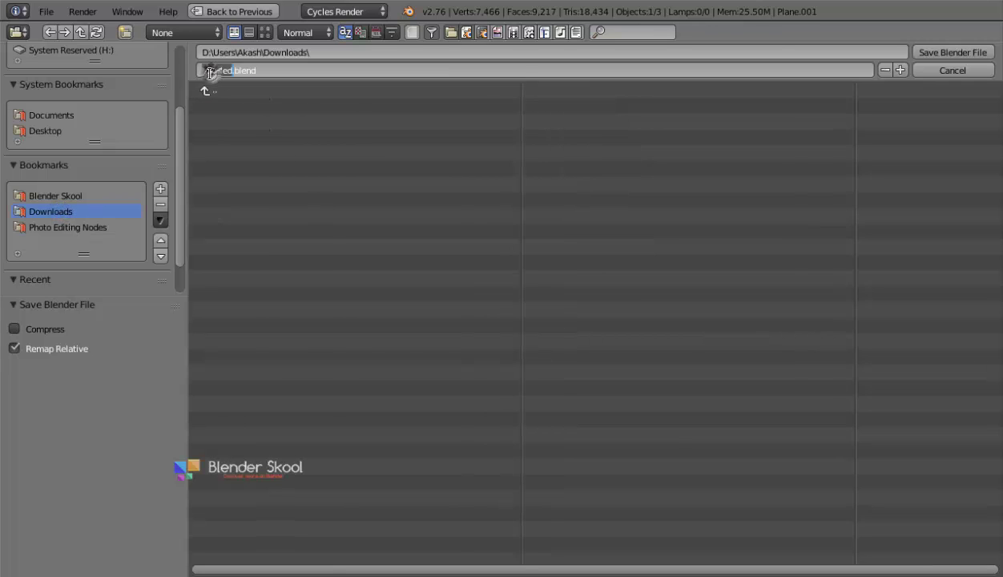
key(Return)
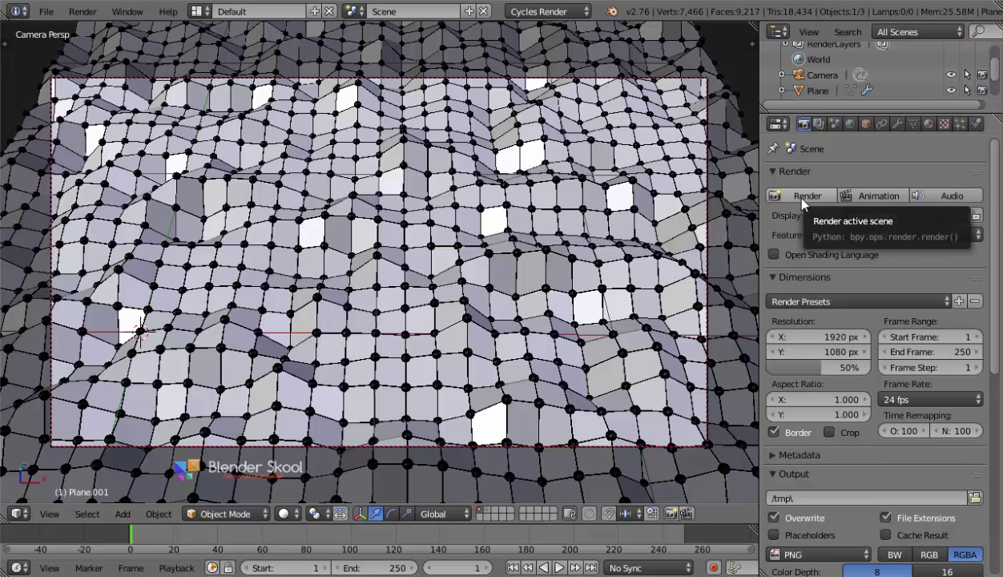
- Render the active scene and check its render sample count in the Sampling settings
click(801, 197)
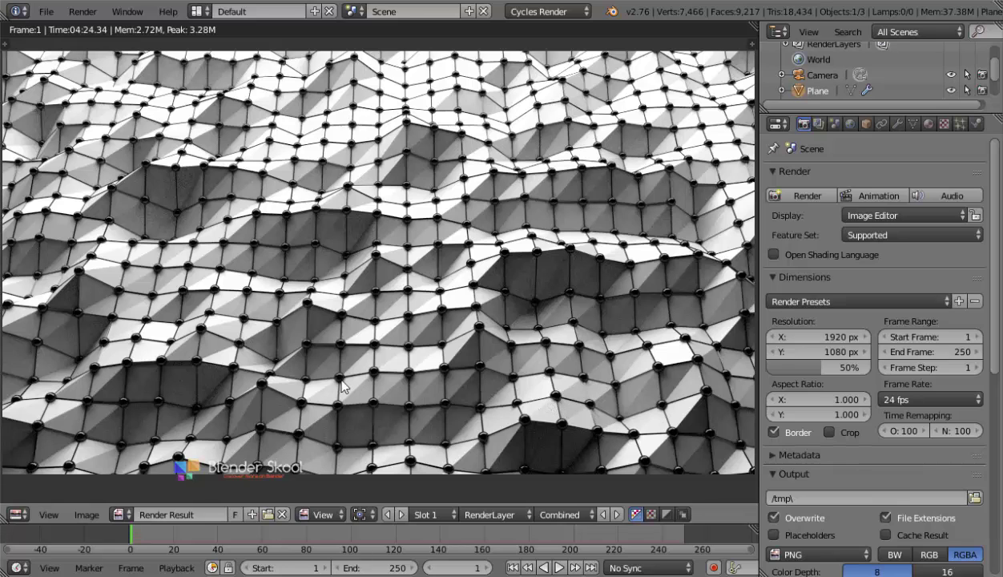
scroll(839, 347, down, 8)
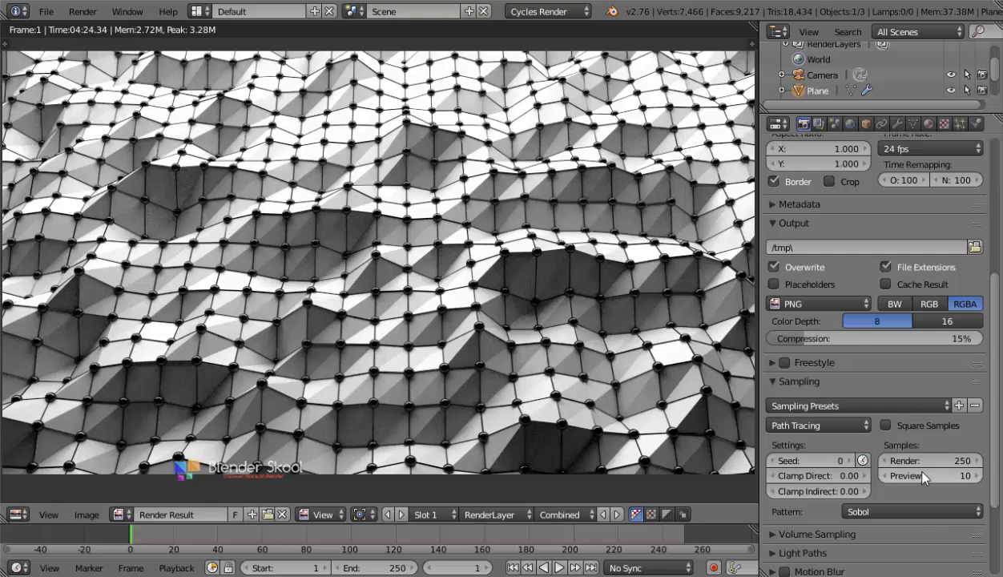
scroll(897, 464, up, 8)
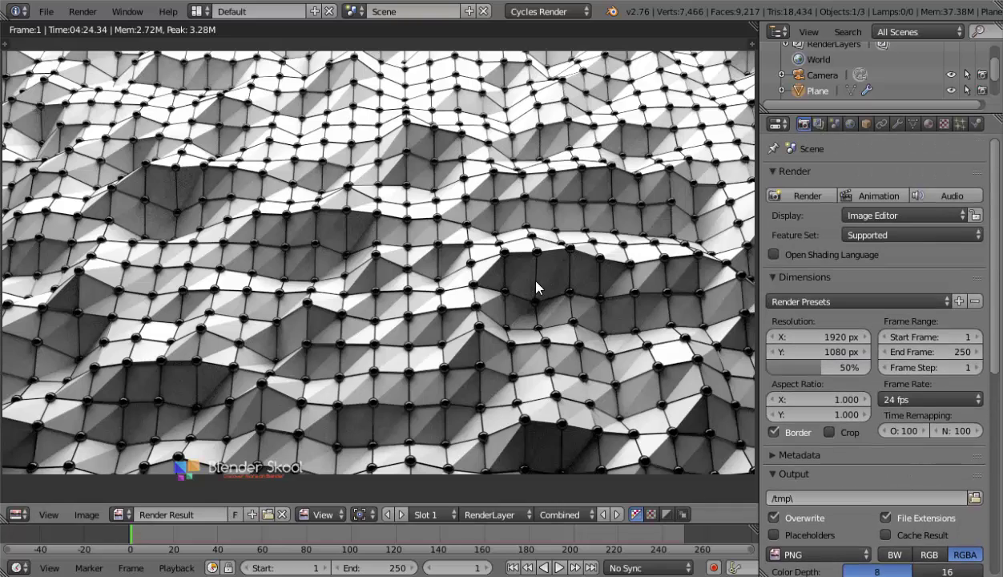
- Examine the rendered image up close, looking at the spheres, wires and shaded faces of the terrain
scroll(537, 289, up, 6)
scroll(570, 320, down, 2)
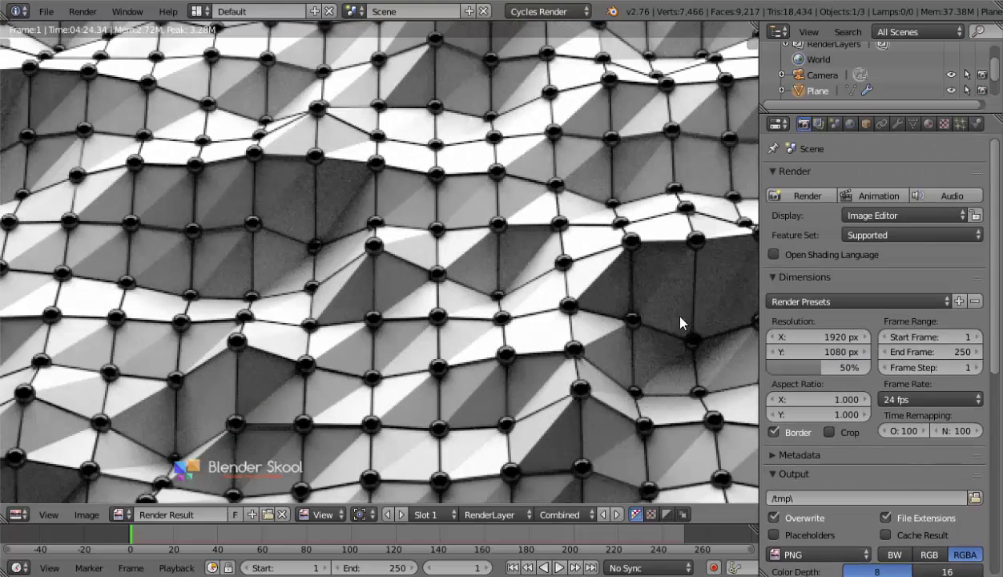
scroll(210, 366, down, 3)
scroll(215, 364, up, 2)
scroll(214, 364, down, 3)
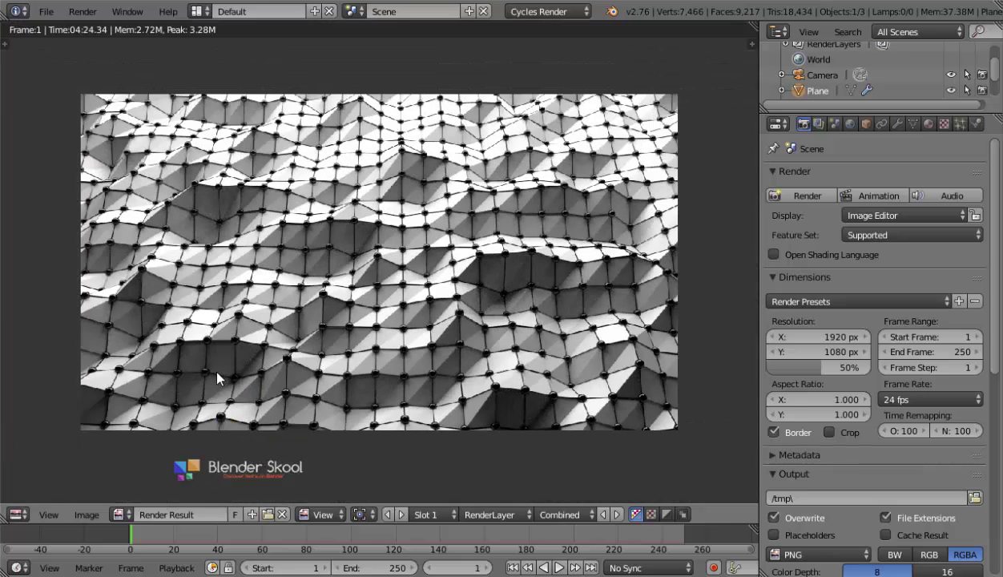
scroll(212, 364, up, 2)
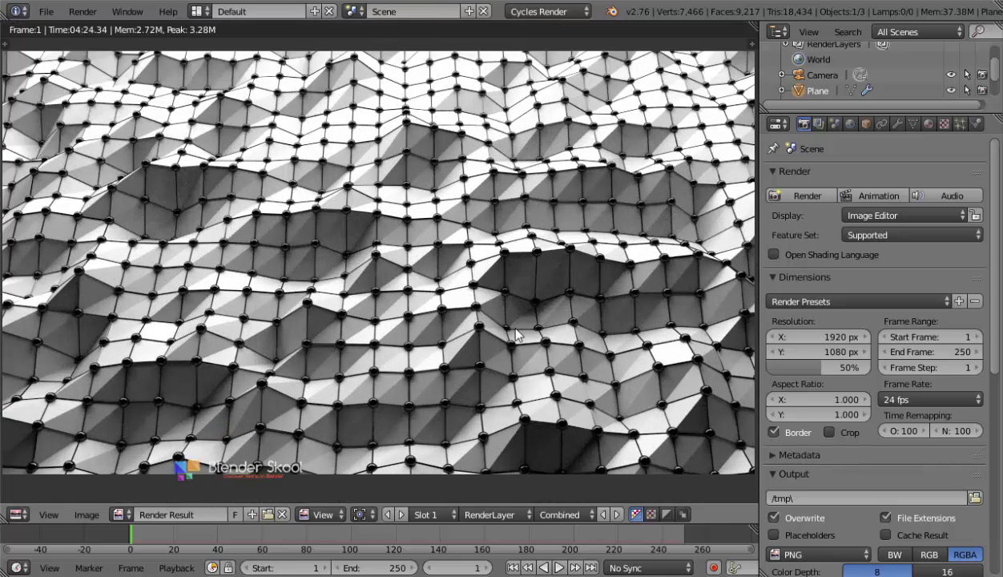
key(j)
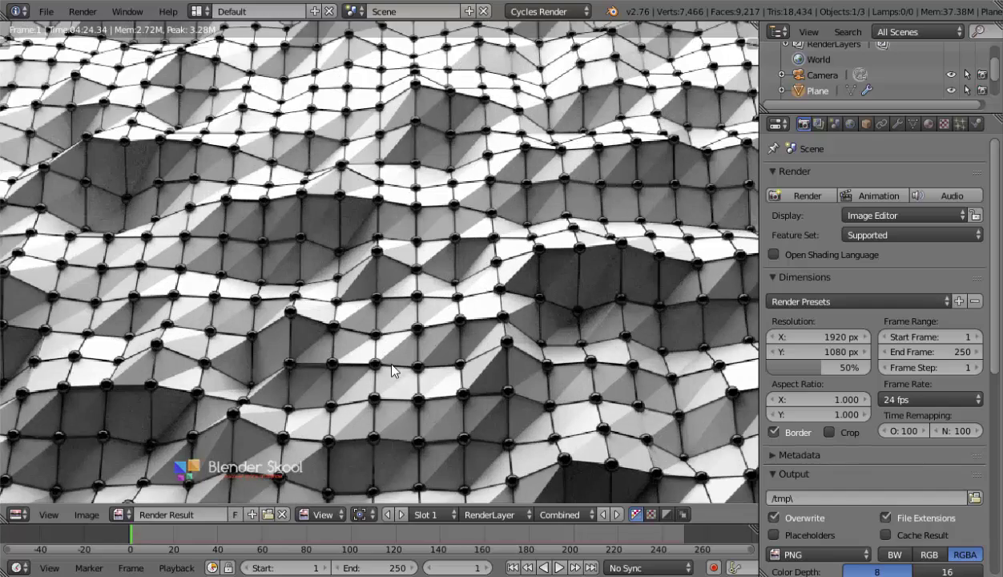
key(j)
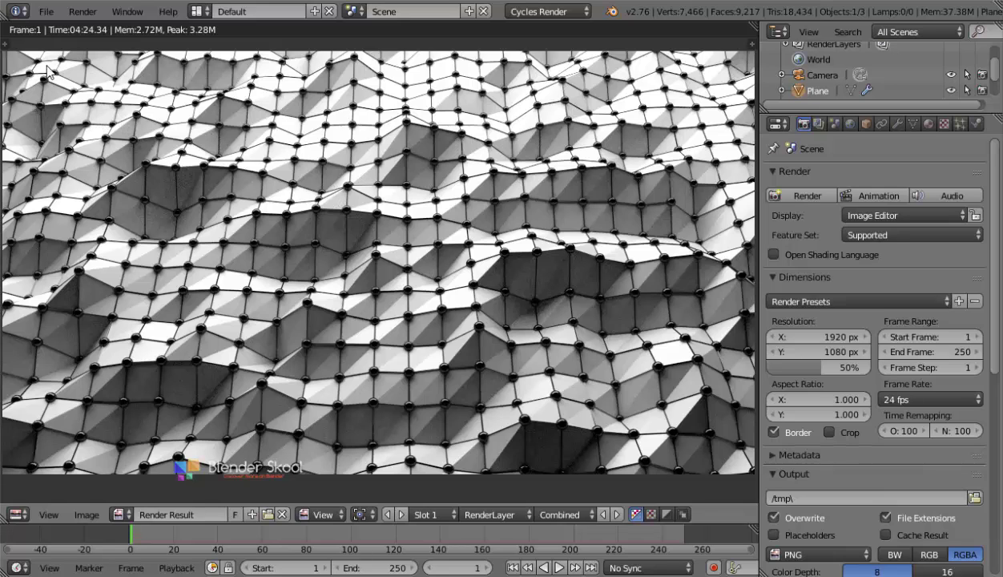
- Append all the node groups in the NodeTree folder of Photo_Editing_Nodes.blend from the bookmarked Photo Editing Nodes folder
click(46, 11)
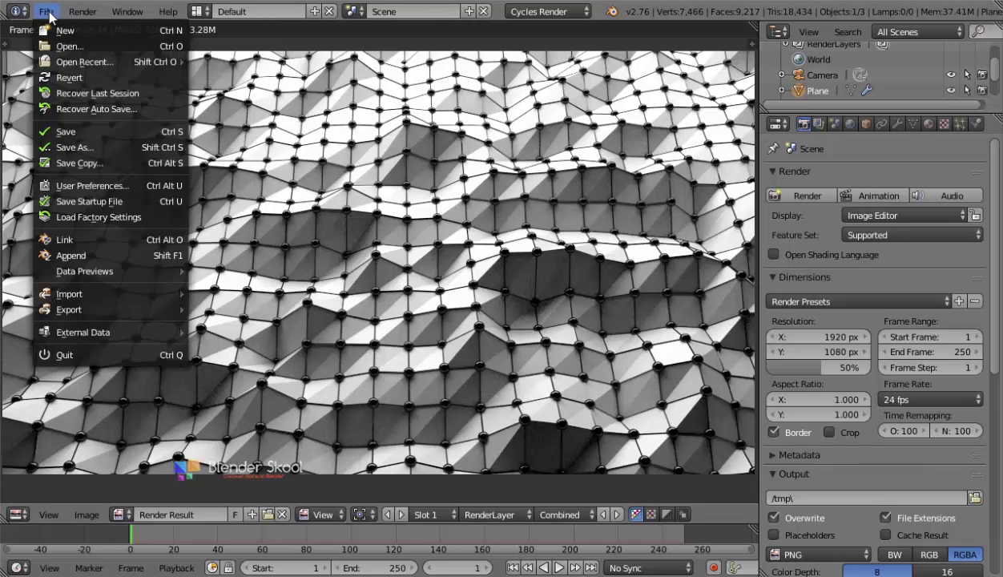
click(84, 251)
scroll(89, 233, down, 4)
click(106, 196)
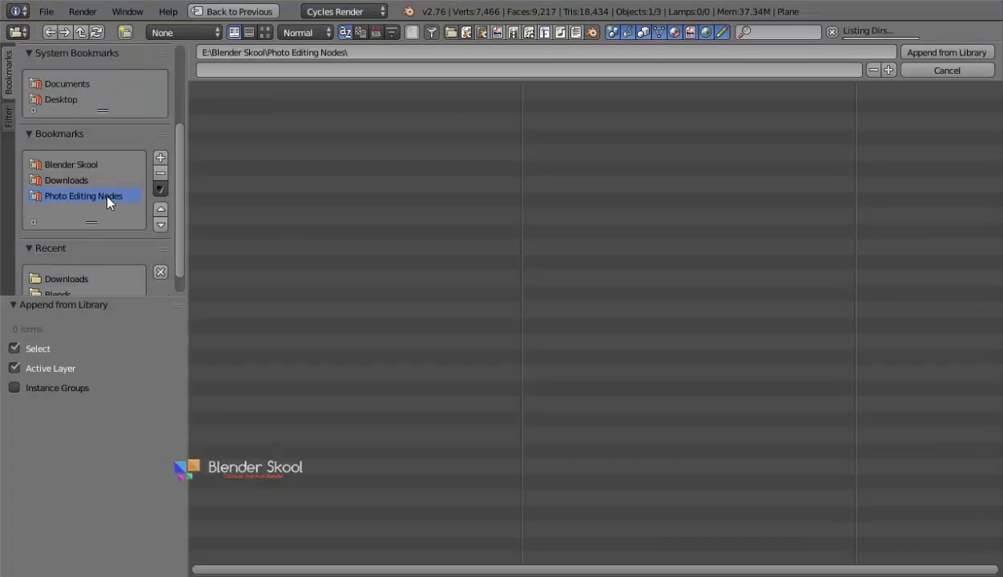
click(286, 120)
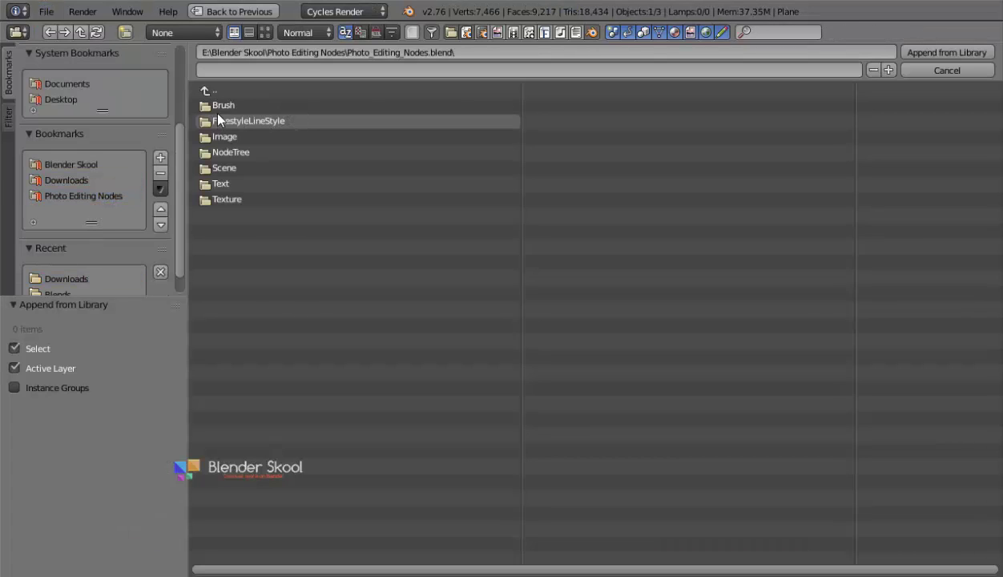
click(243, 153)
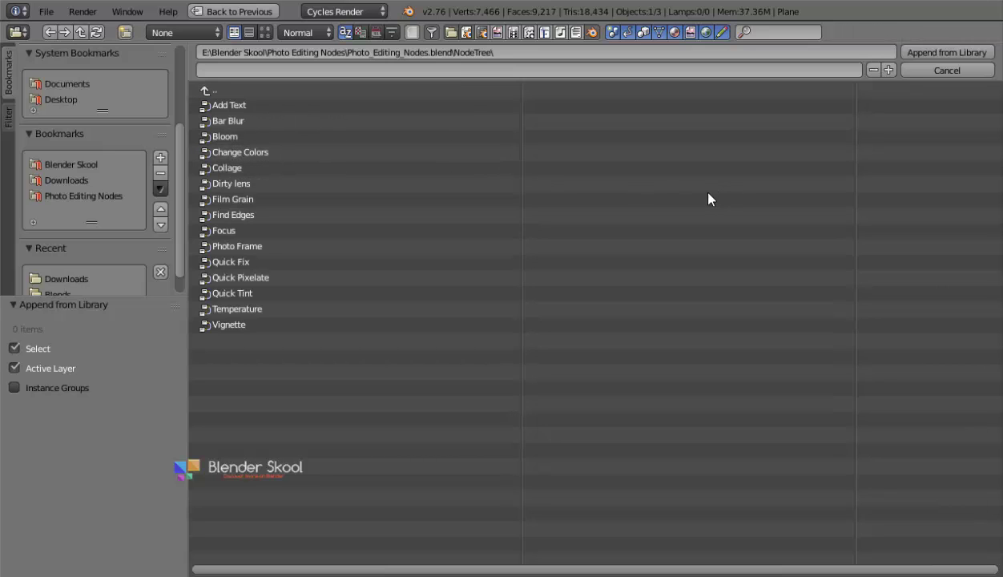
key(a)
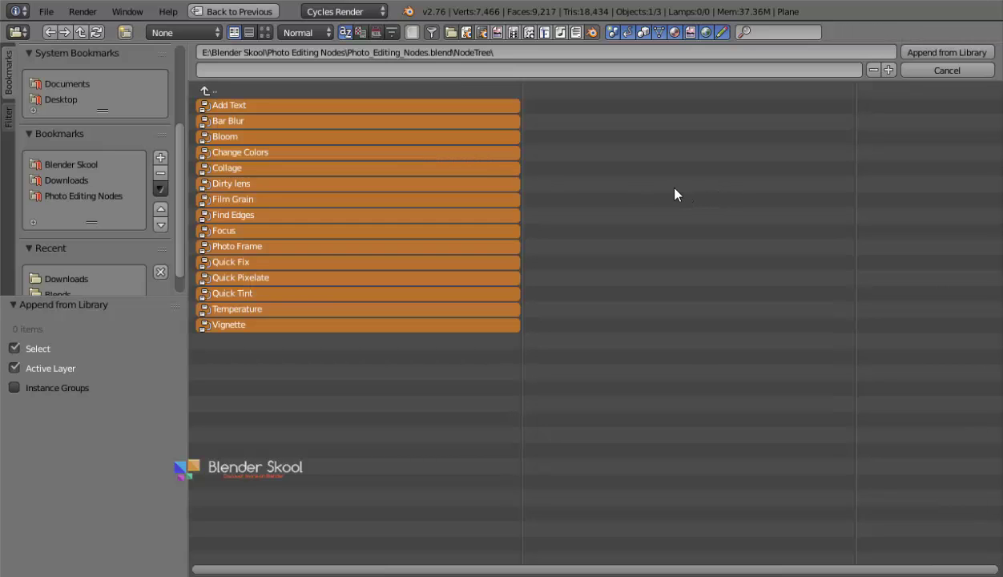
click(921, 53)
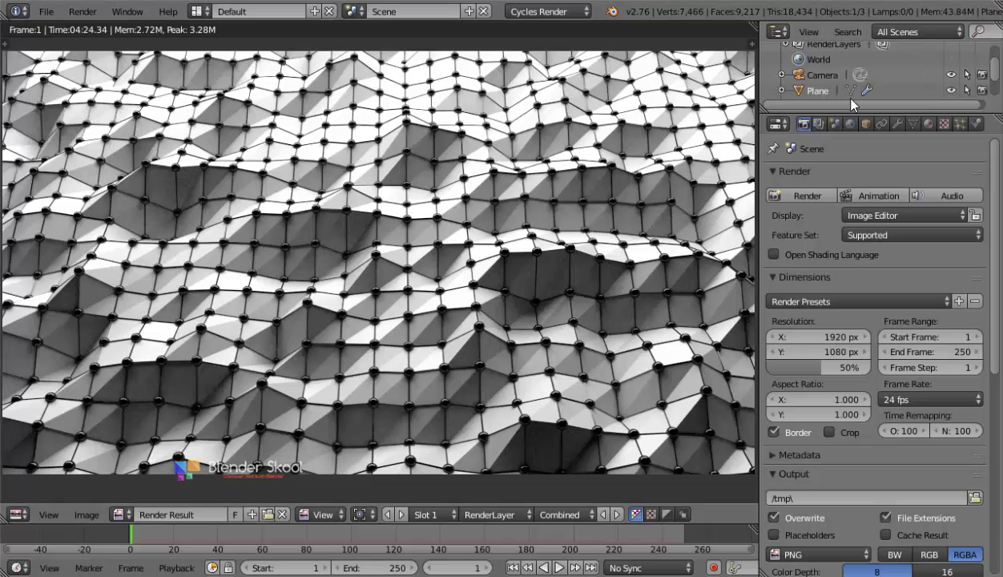
- Replace the image view with the compositing node editor, hide its properties sidebar, and enable the Backdrop and Use Nodes
click(23, 514)
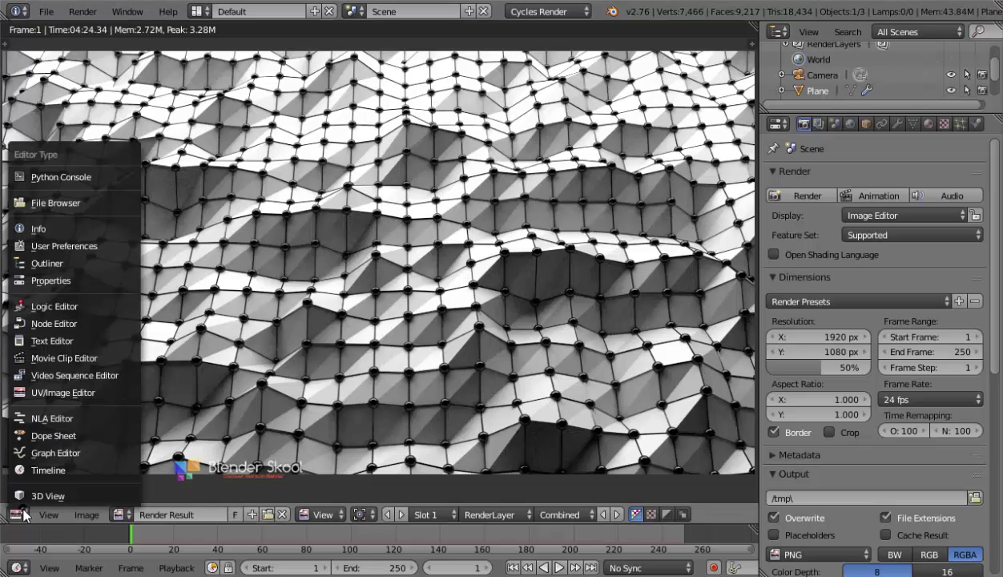
click(44, 323)
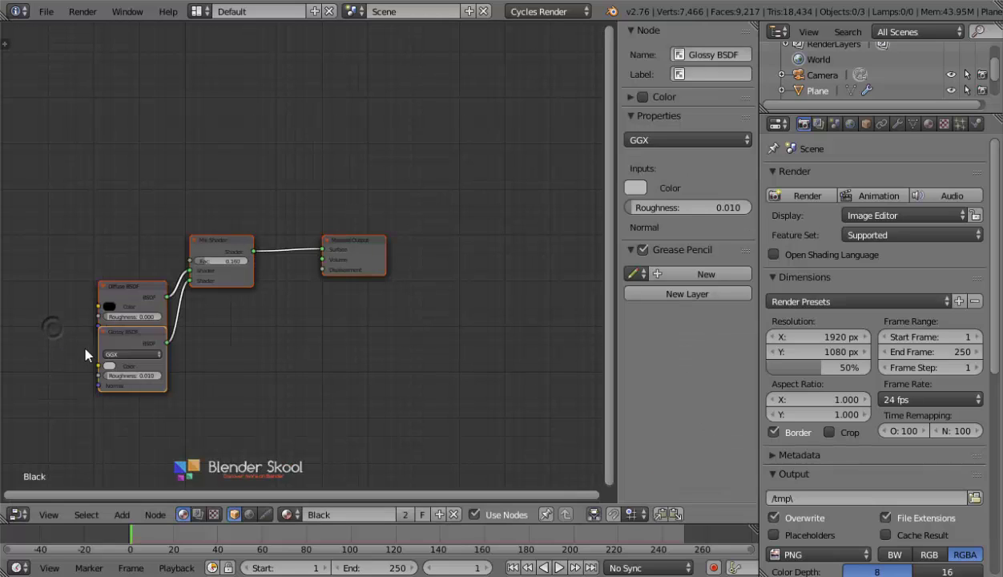
click(198, 514)
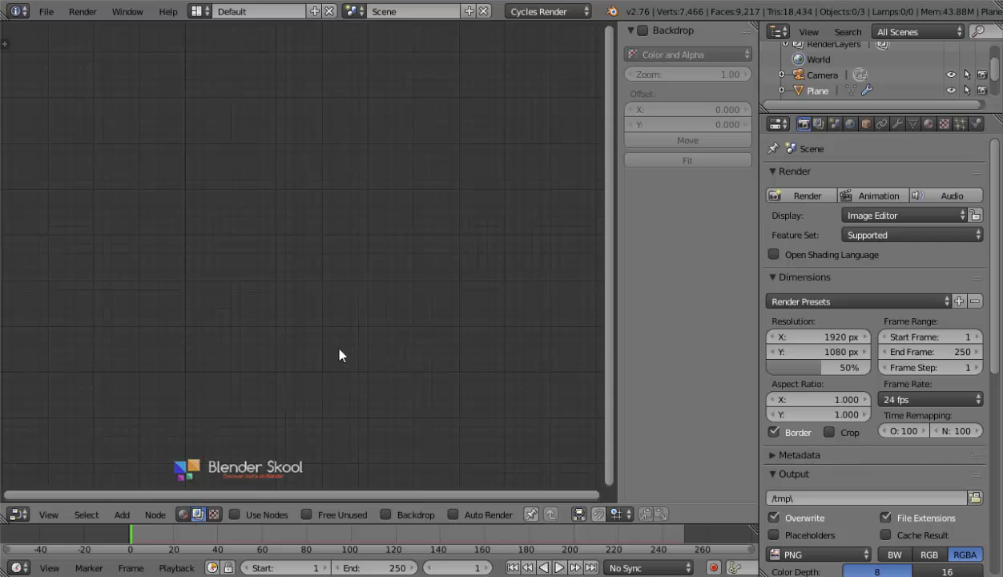
key(n)
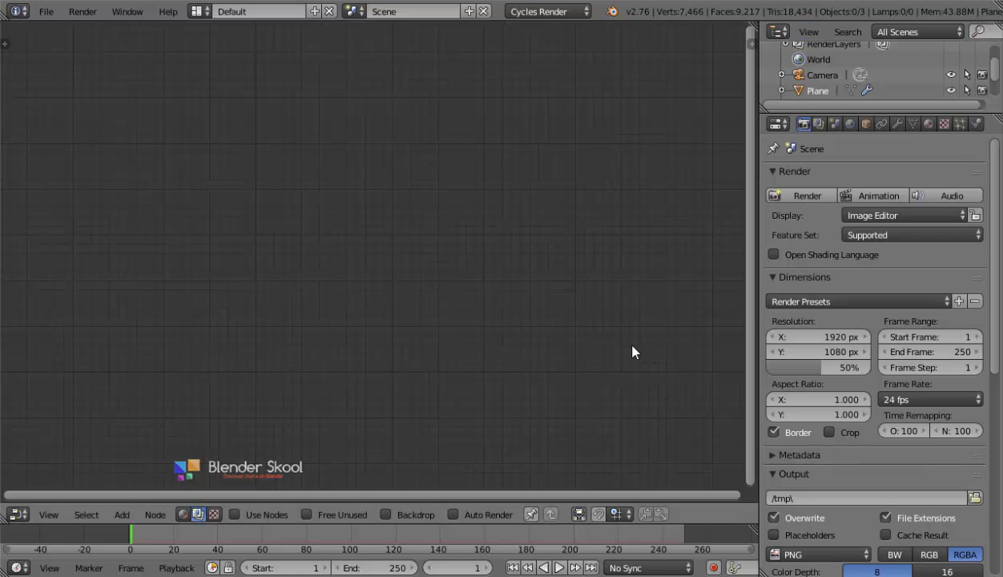
click(385, 514)
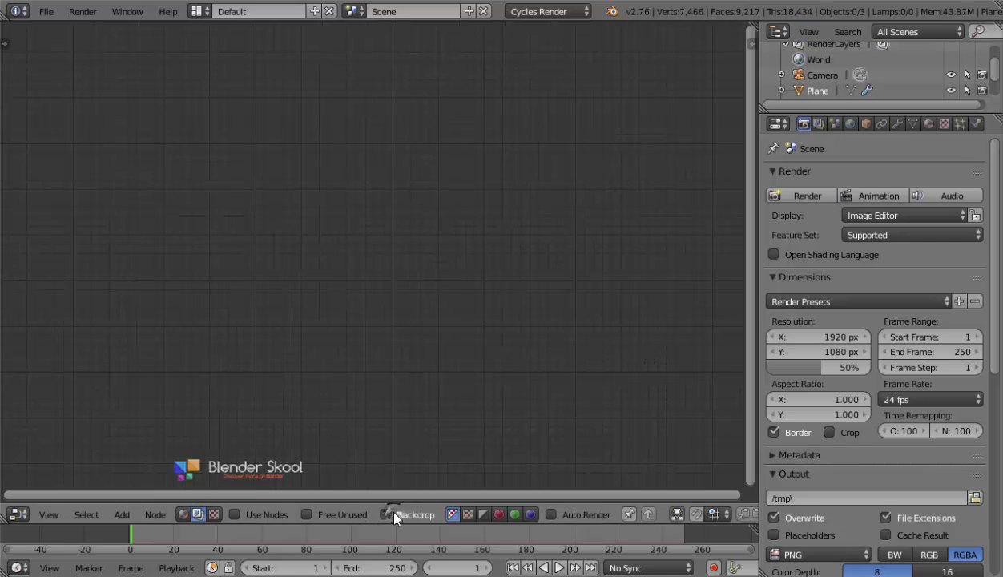
click(235, 514)
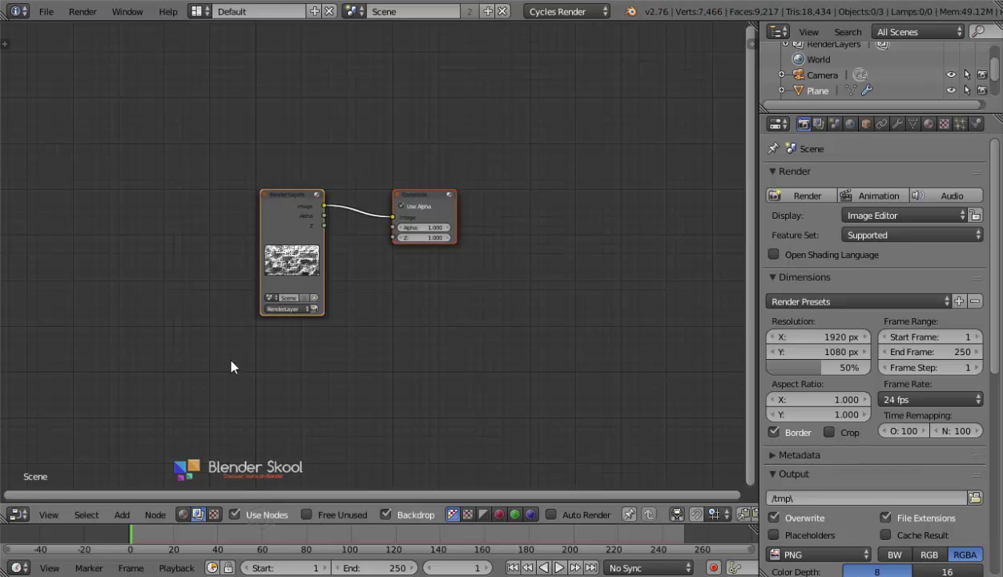
- Move the Render Layers and Composite nodes far apart and place a Viewer node fed by the render image below Composite
middle_drag(298, 348, 385, 375)
drag(387, 259, 55, 199)
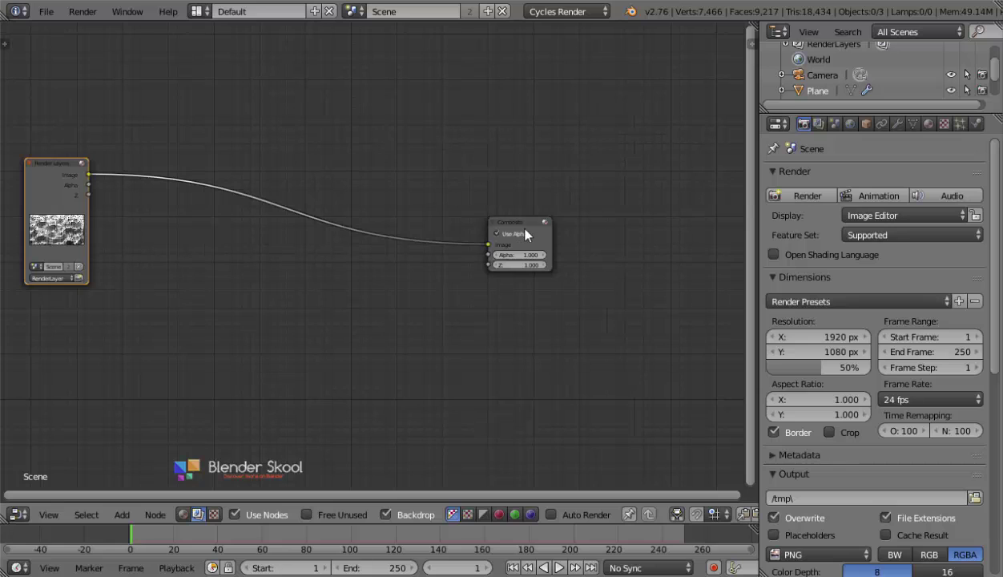
drag(515, 221, 601, 223)
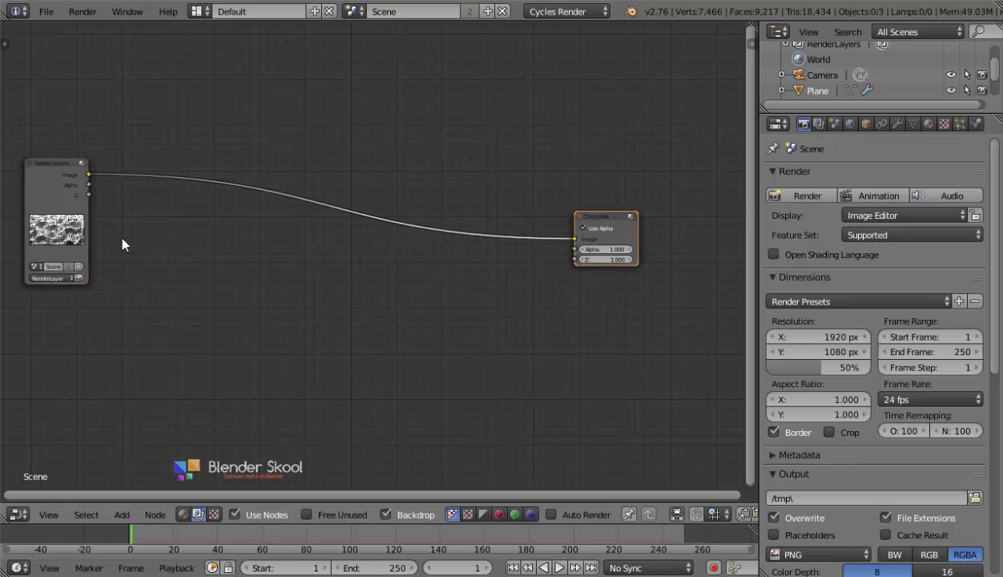
ctrl+shift+click(55, 176)
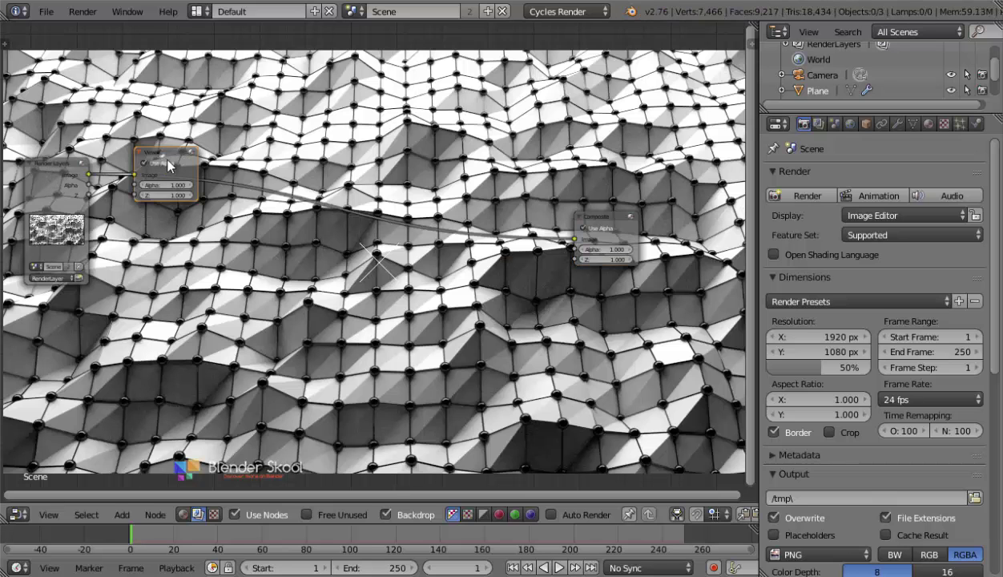
drag(168, 164, 605, 293)
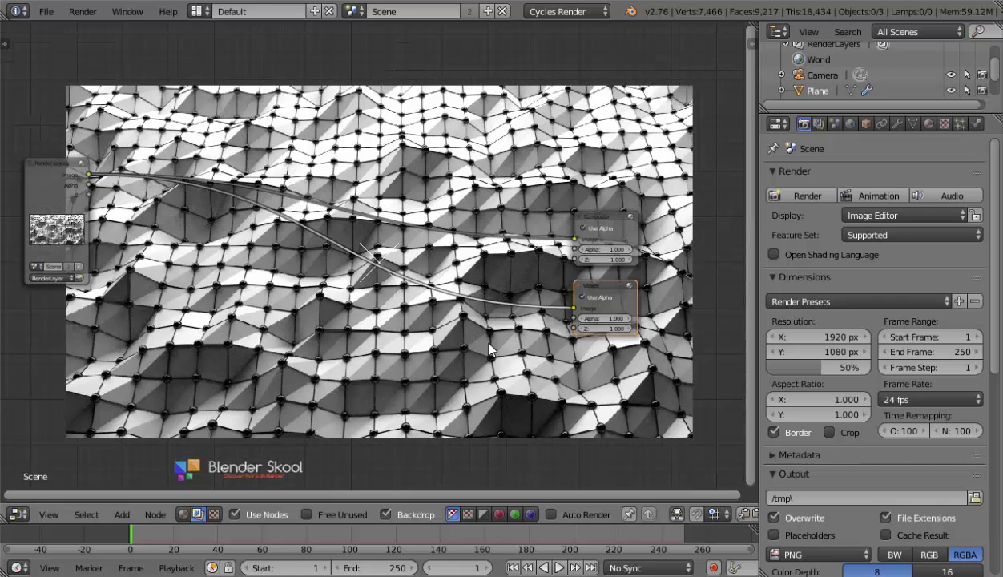
- Insert the Temperature group into the link between Render Layers and Viewer, close to Render Layers, and enlarge the backdrop
scroll(409, 336, up, 2)
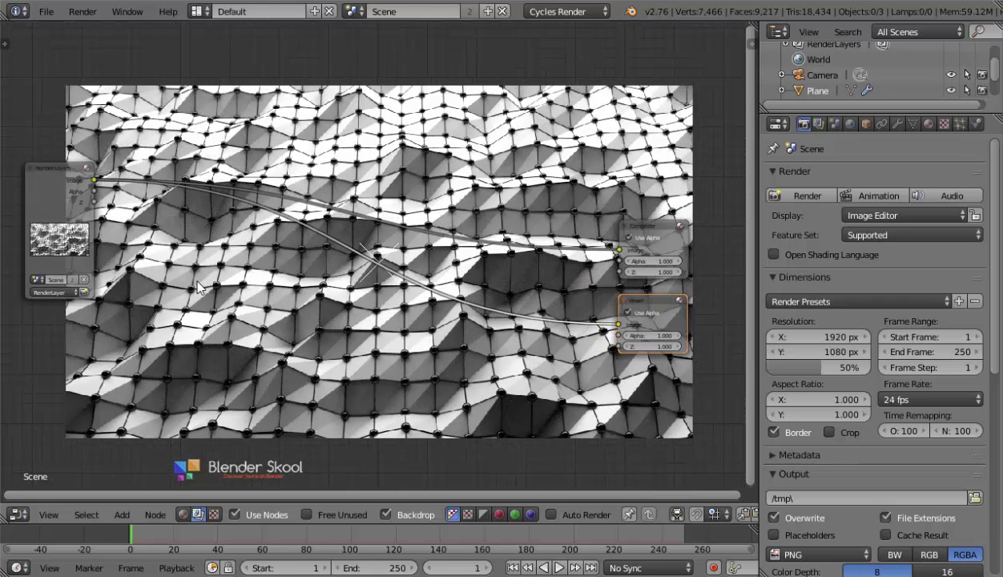
key(shift+a)
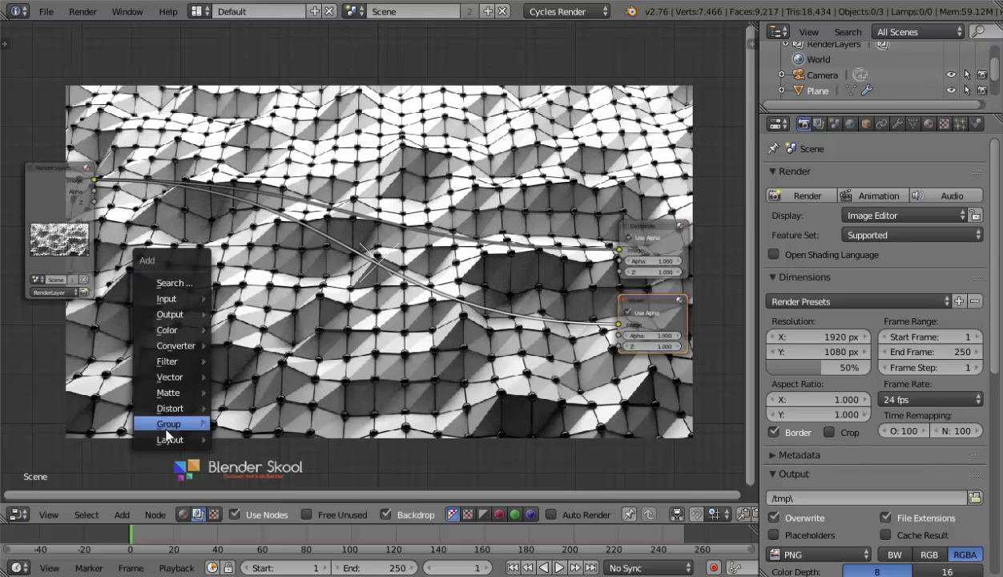
mouse_move(174, 417)
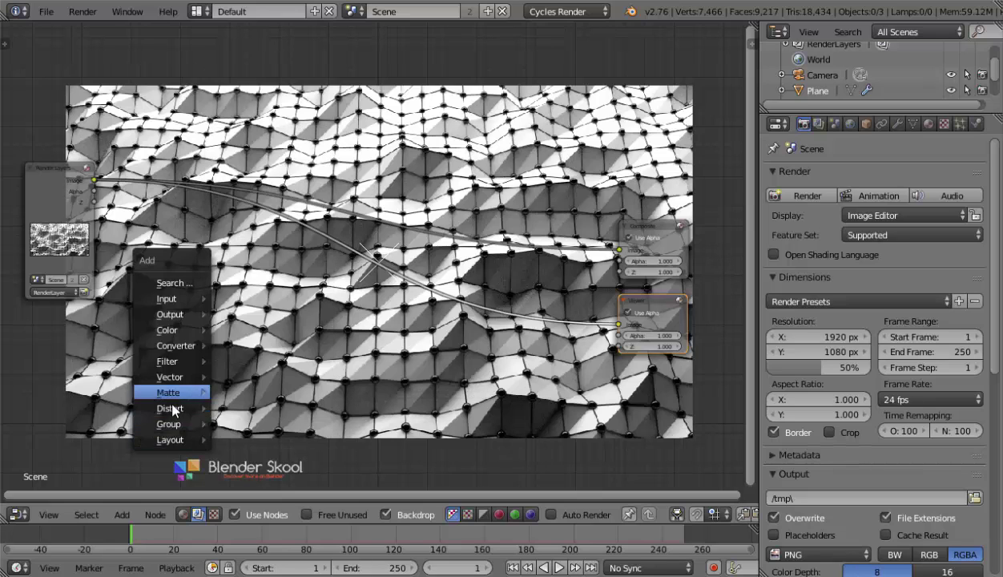
click(255, 407)
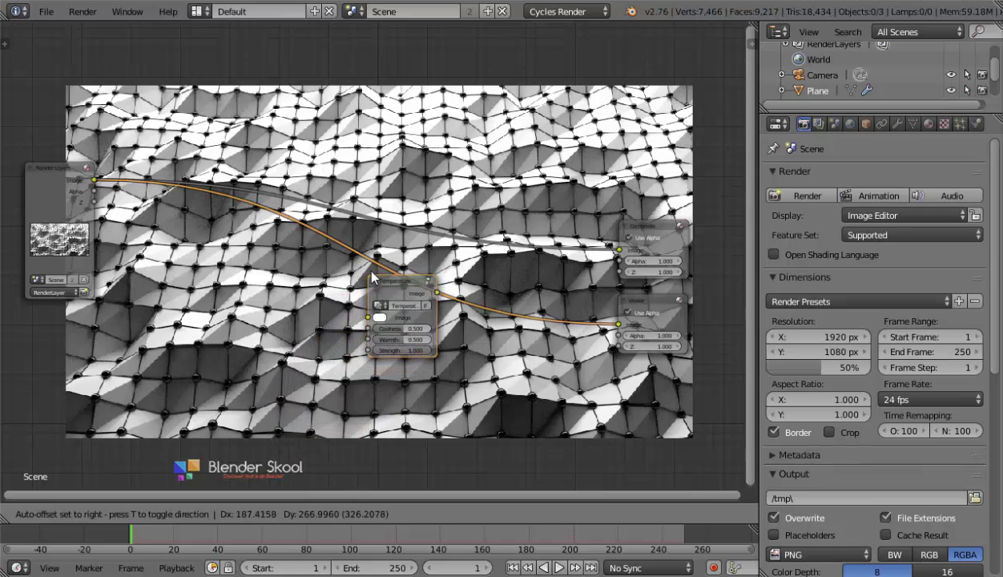
click(361, 263)
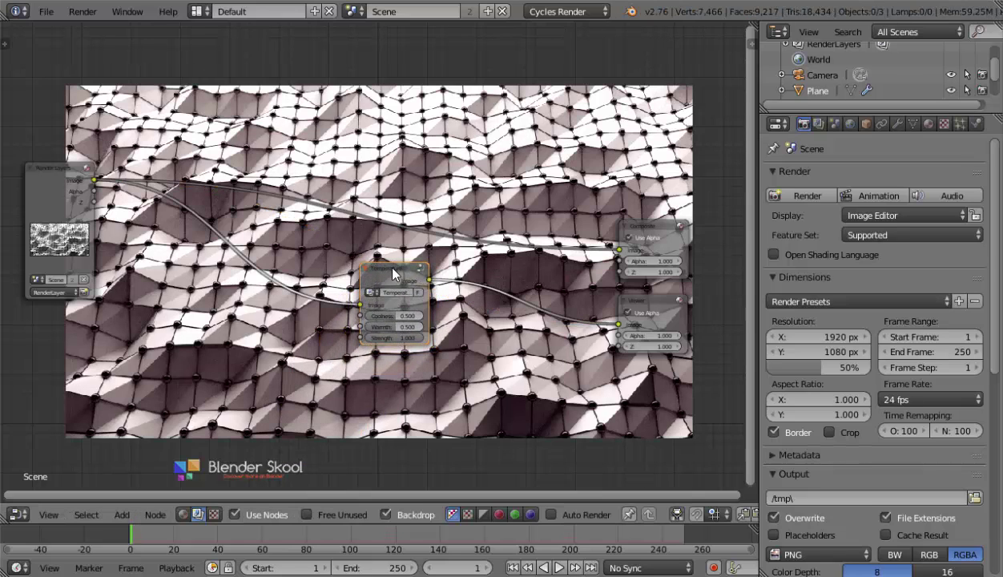
key(g)
click(234, 248)
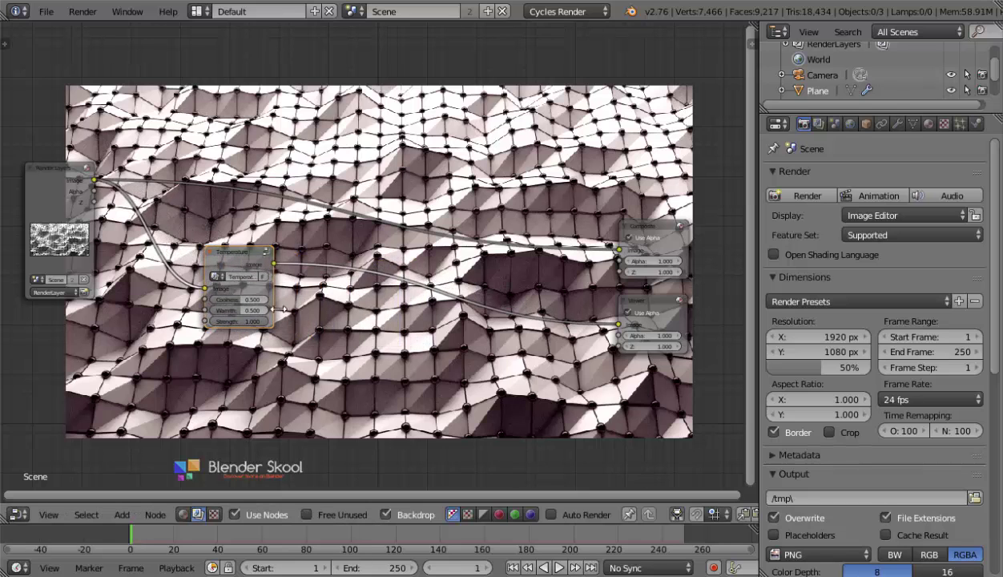
key(alt+v)
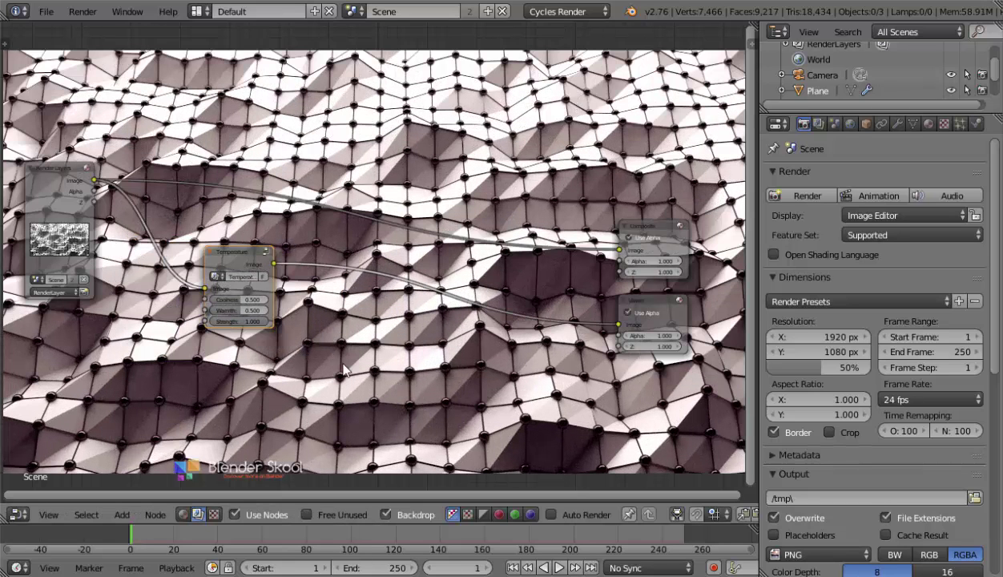
- Set the Temperature node's Coolness to 0 and its Warmth to 0.48
drag(247, 298, 245, 299)
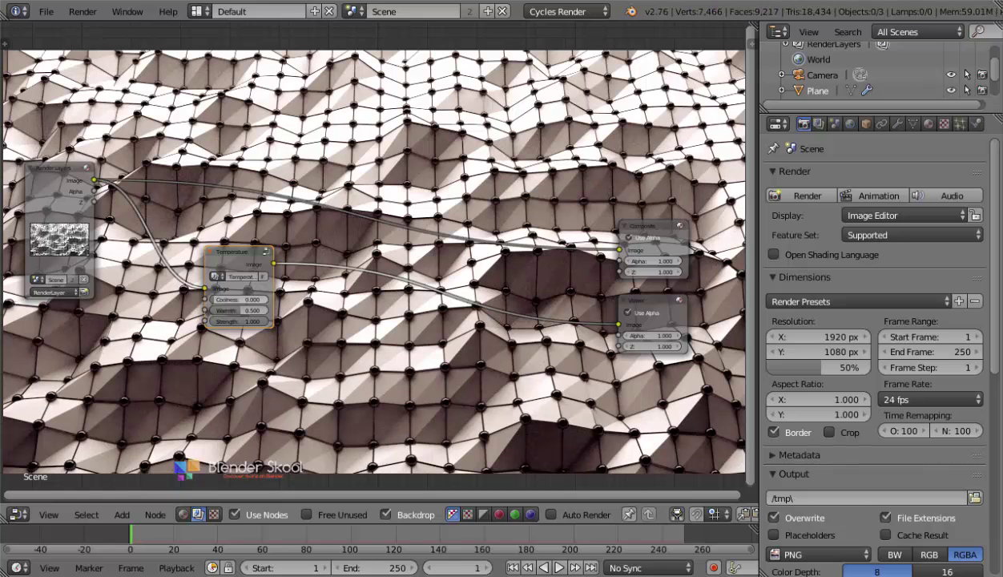
click(250, 311)
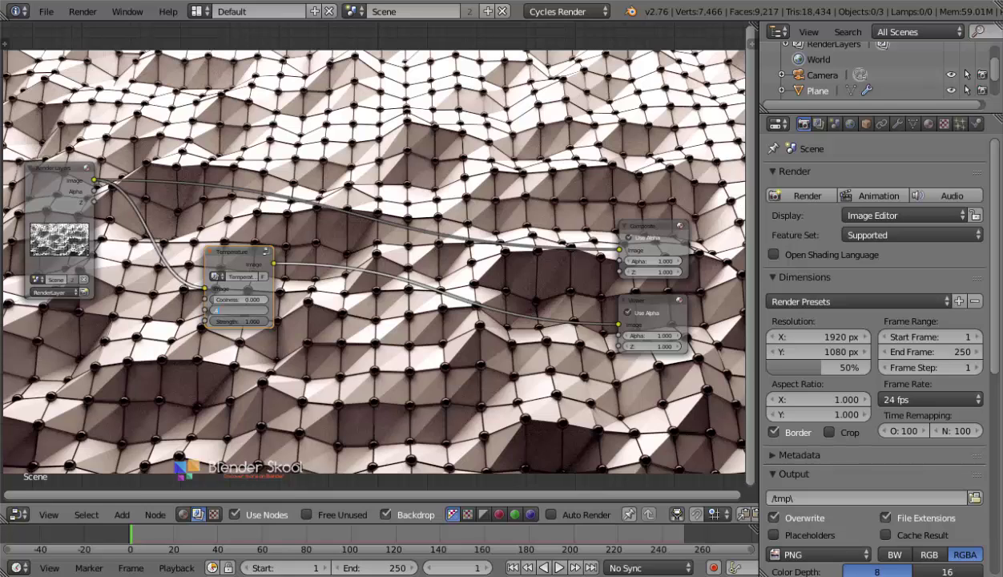
key(Return)
click(240, 310)
key(Return)
click(254, 310)
text(0.48)
key(Return)
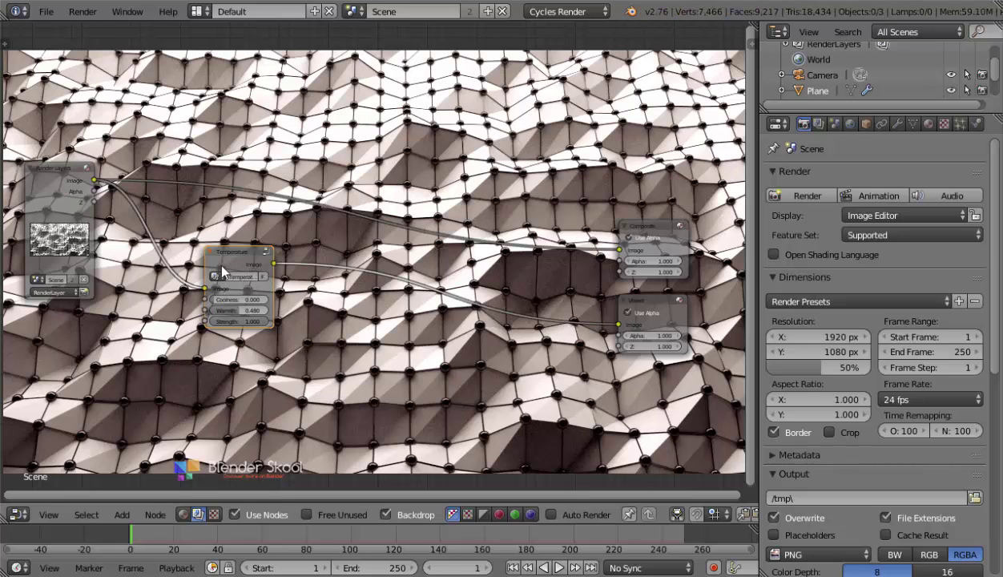
- Move the Temperature node closer to Render Layers and insert the Focus group between it and the Viewer
key(g)
click(157, 251)
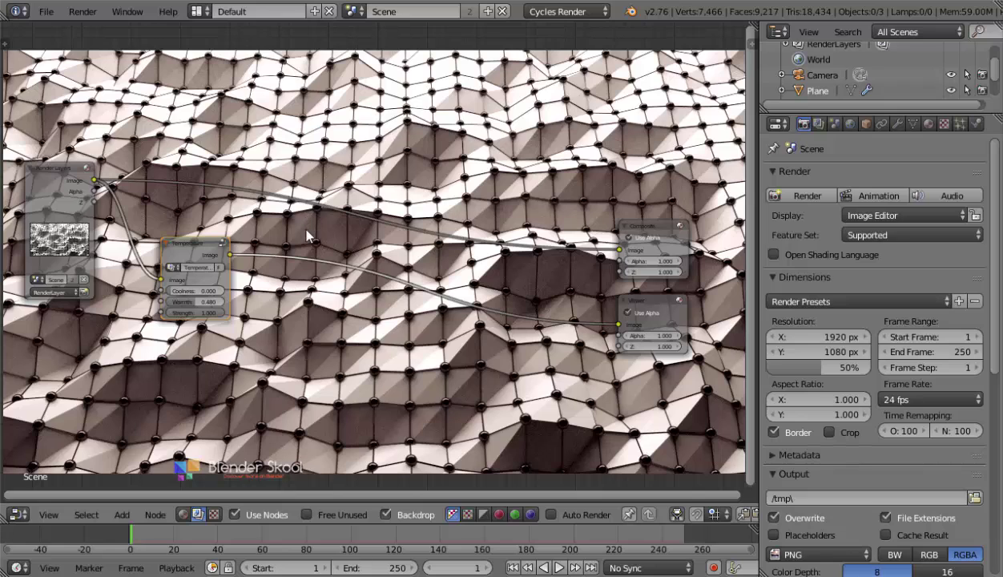
key(shift+a)
mouse_move(300, 233)
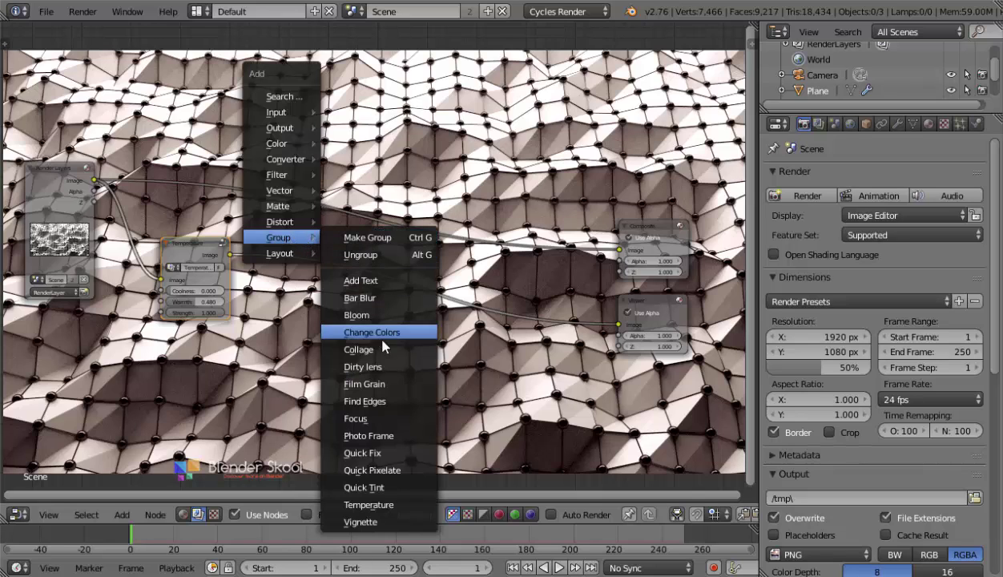
click(378, 417)
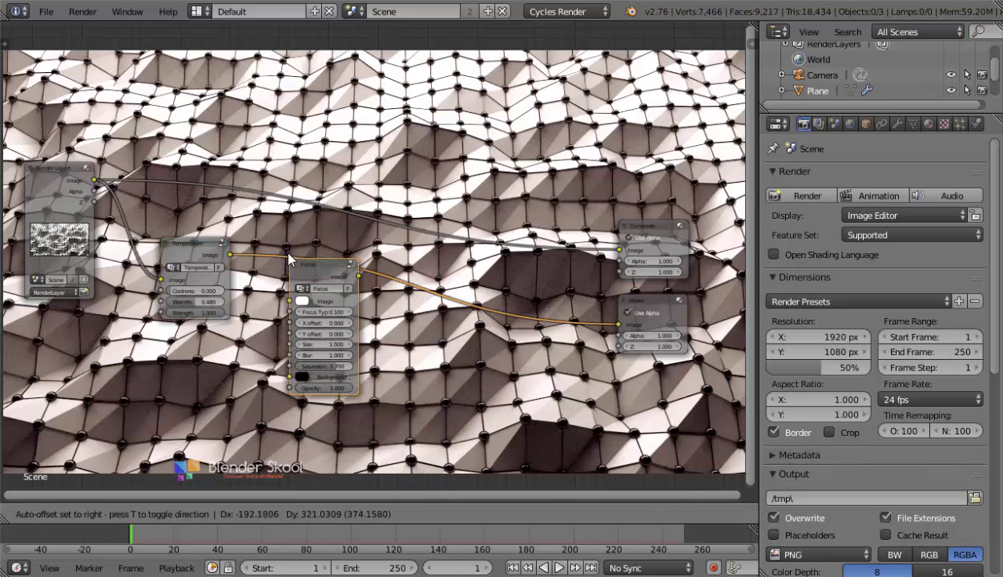
click(281, 246)
scroll(312, 292, up, 2)
middle_drag(311, 338, 342, 333)
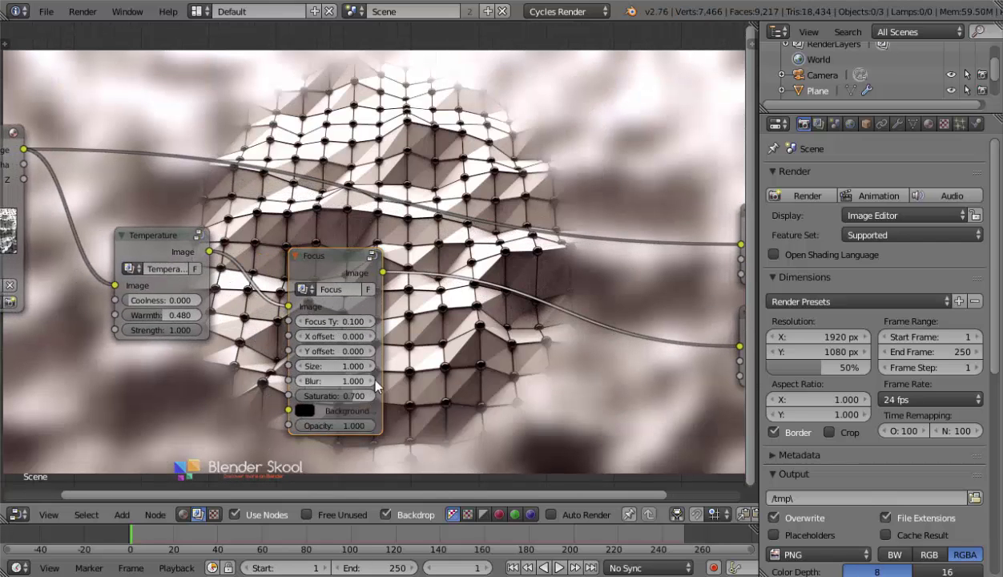
- Try a Size of 2.1 on the Focus node, and restore the Size to 1
click(335, 366)
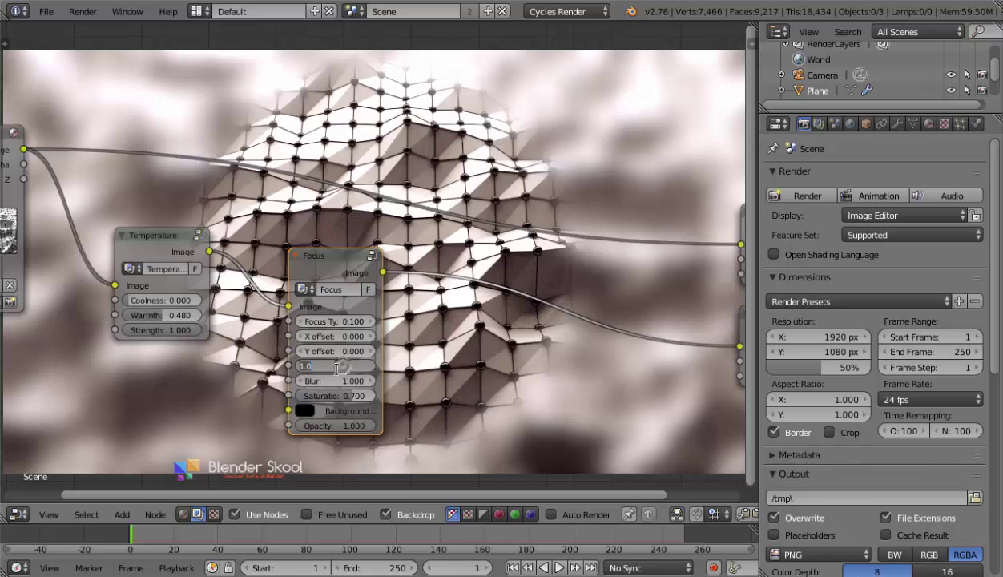
text(2.1)
key(Return)
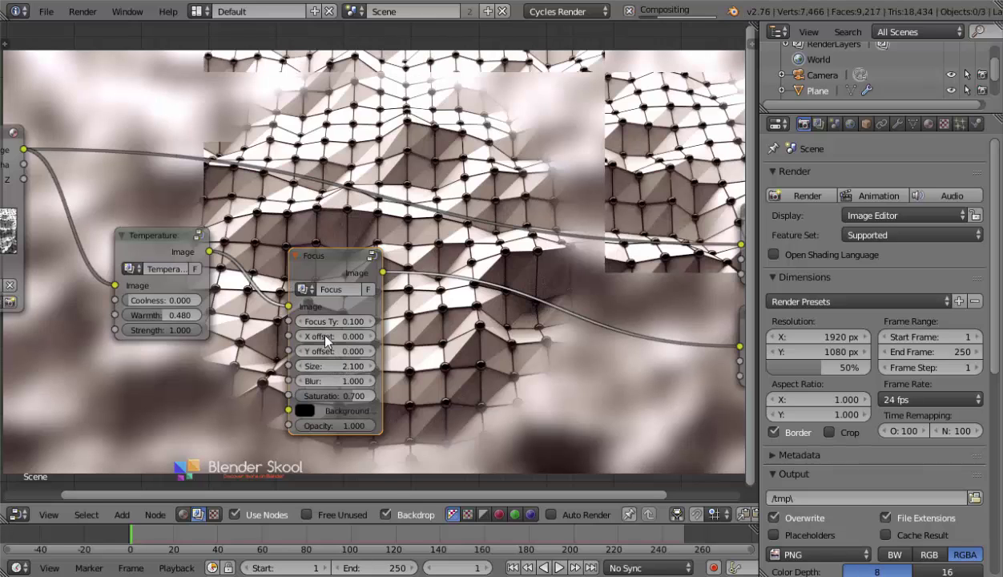
click(333, 366)
text(1)
key(Return)
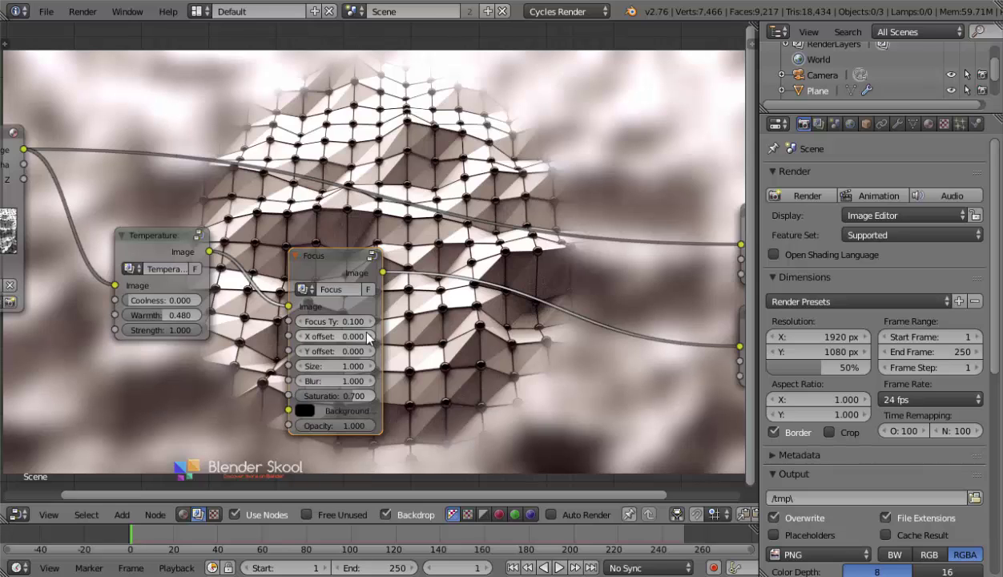
- Set the Focus node's Focus Type to 0 and brighten its Background colour to a grey of about 0.751 RGB
click(298, 321)
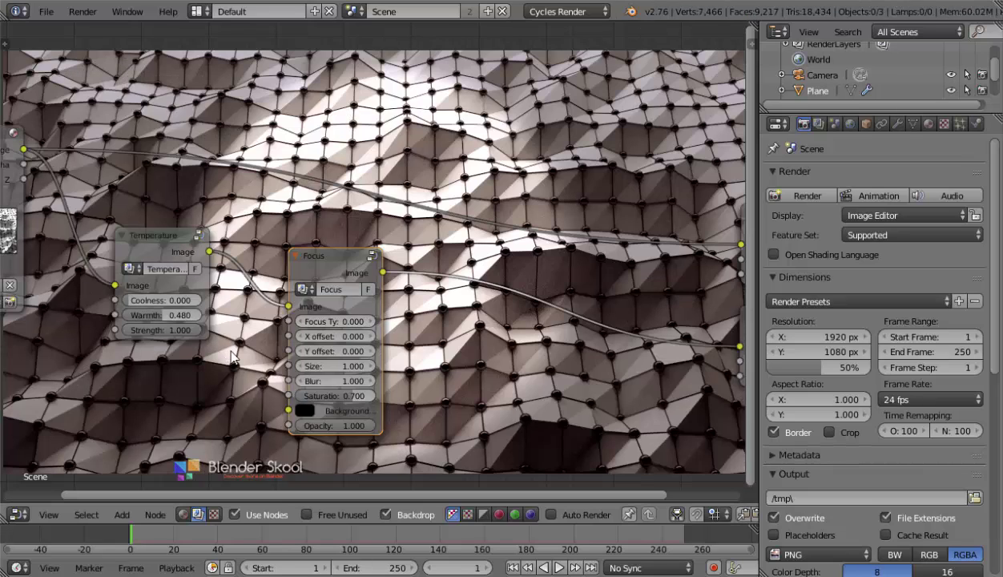
click(305, 411)
drag(412, 288, 412, 229)
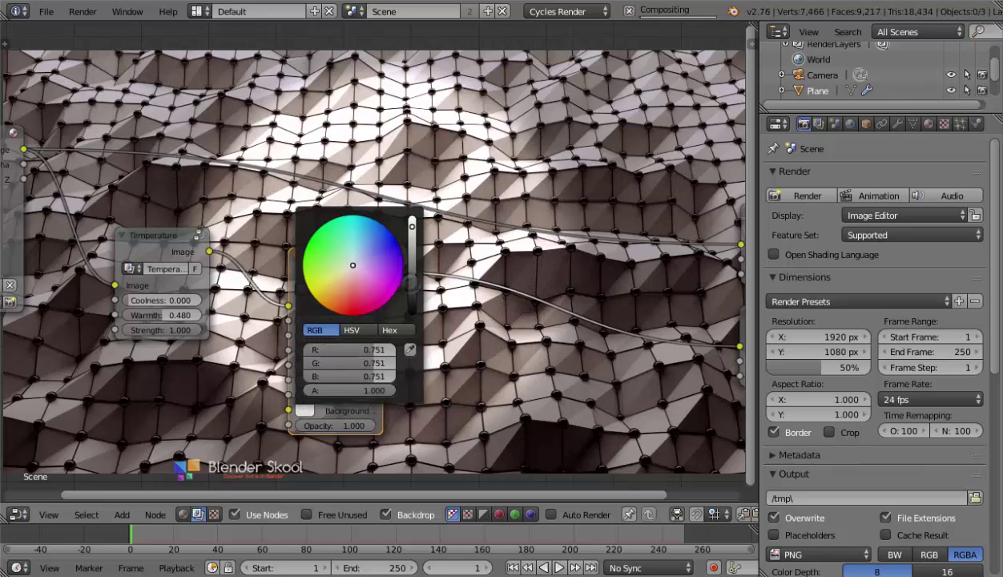
- Change the Focus node's Background colour to red and set its Focus Type to 0.1
drag(353, 273, 346, 323)
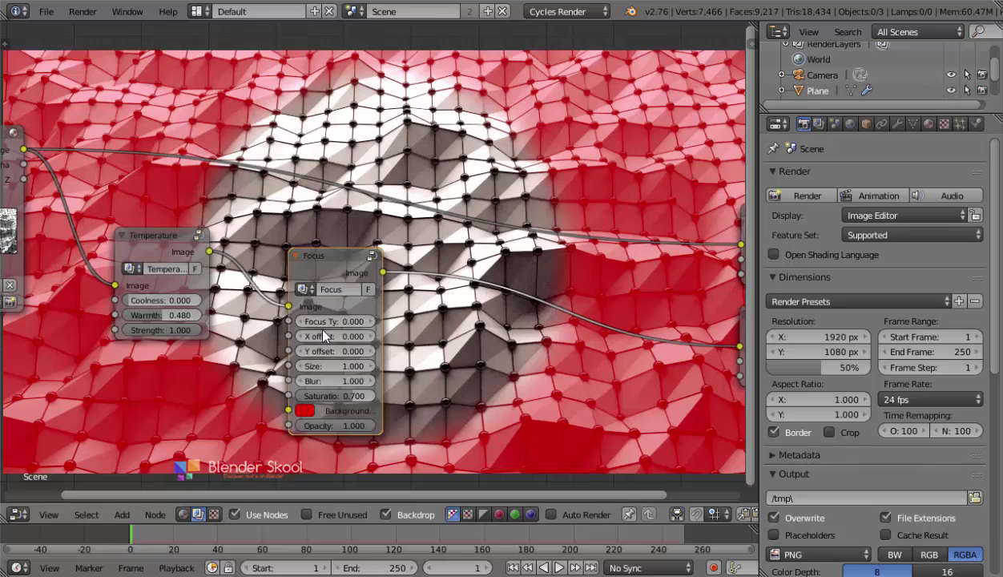
click(367, 321)
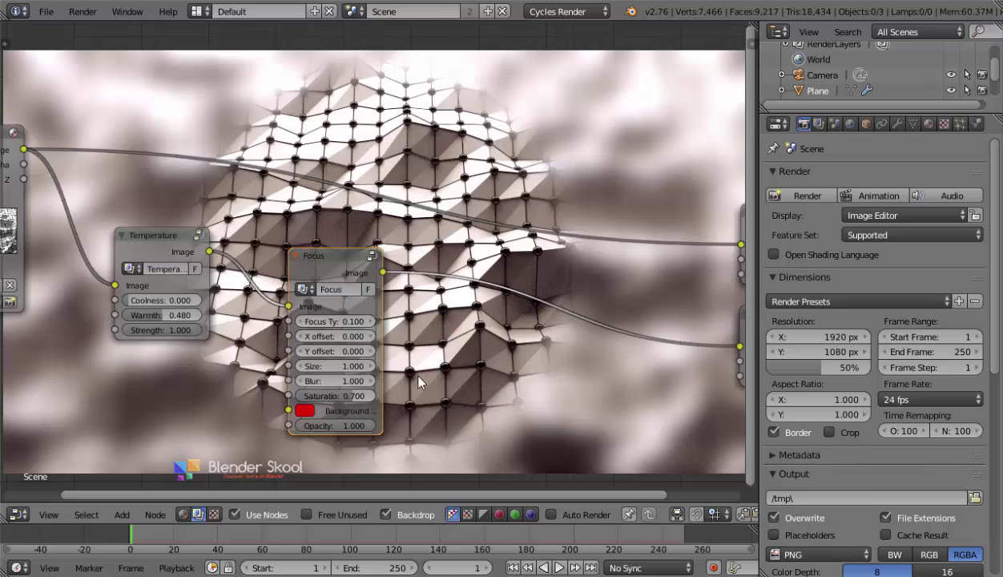
- Set the Focus node's Size to 2.1 and its Blur to 9
click(328, 365)
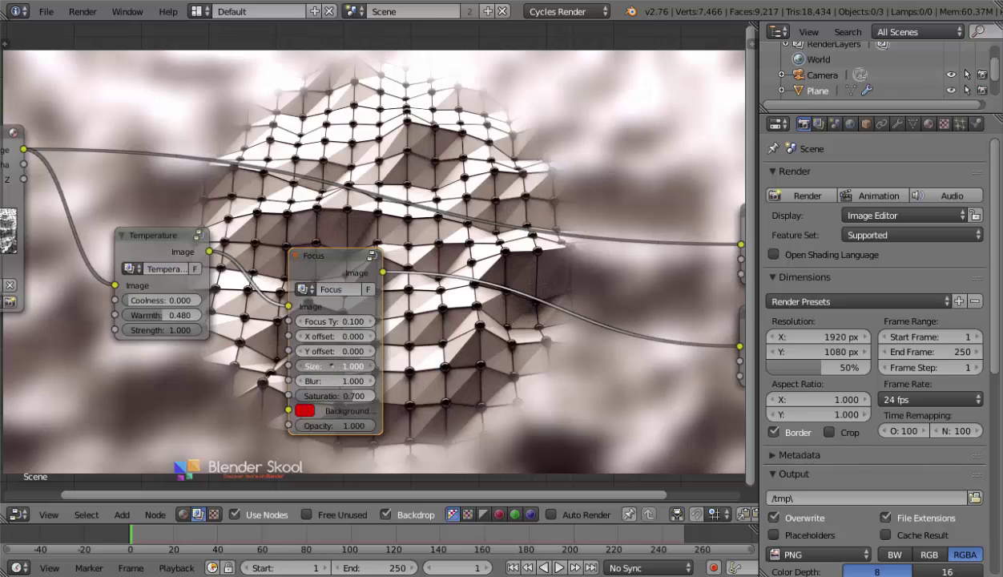
text(2.1)
key(Return)
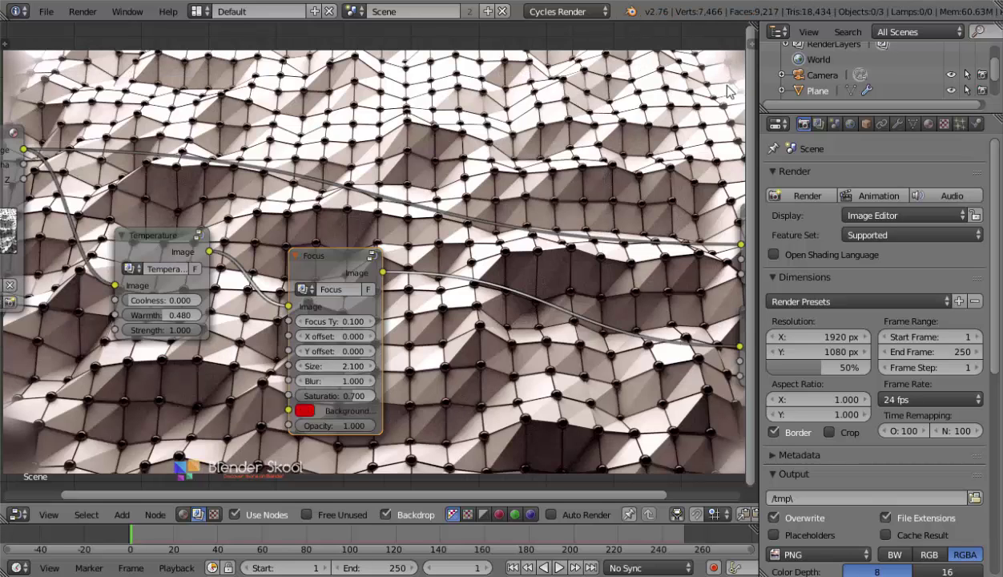
click(336, 380)
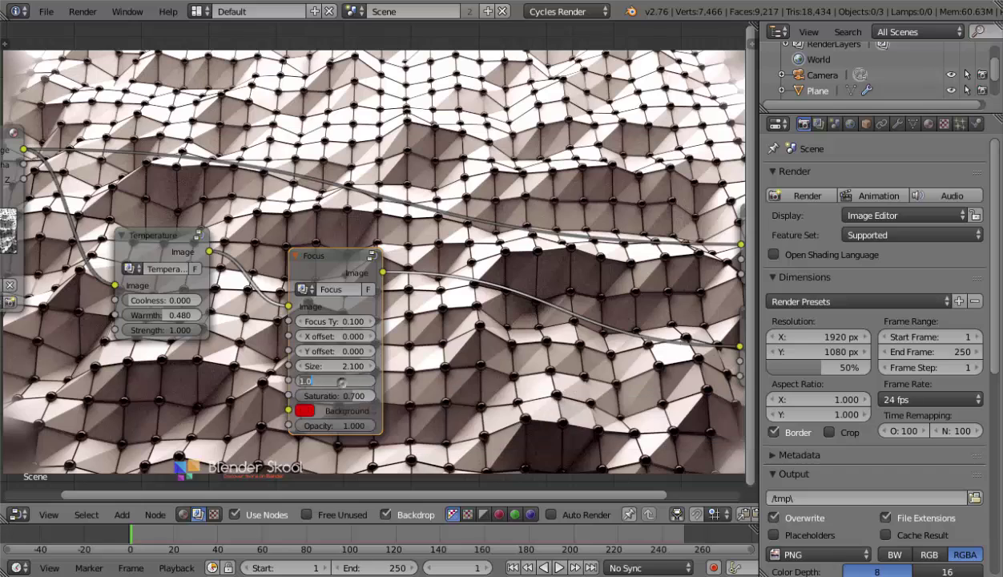
text(9)
key(Return)
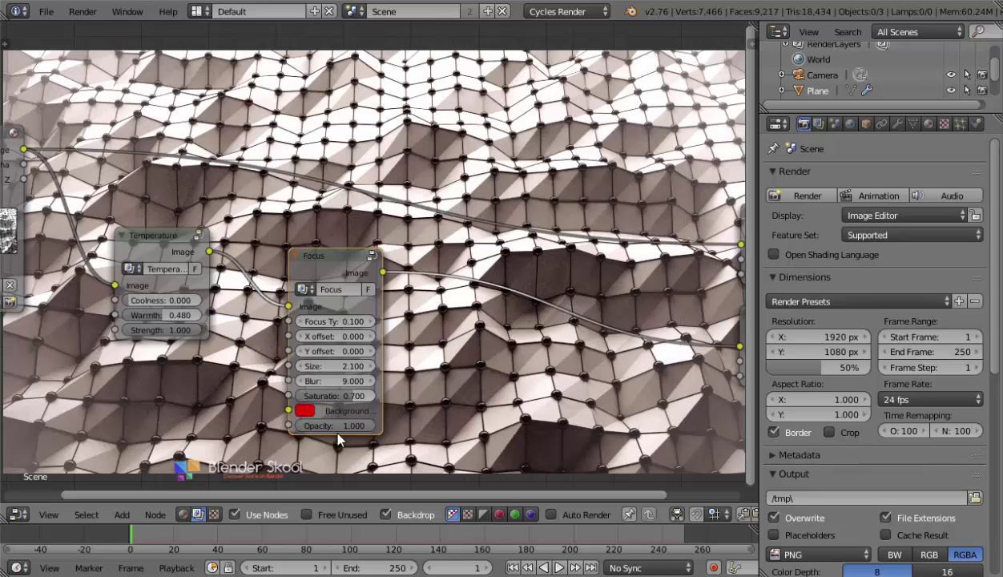
middle_drag(317, 343, 253, 358)
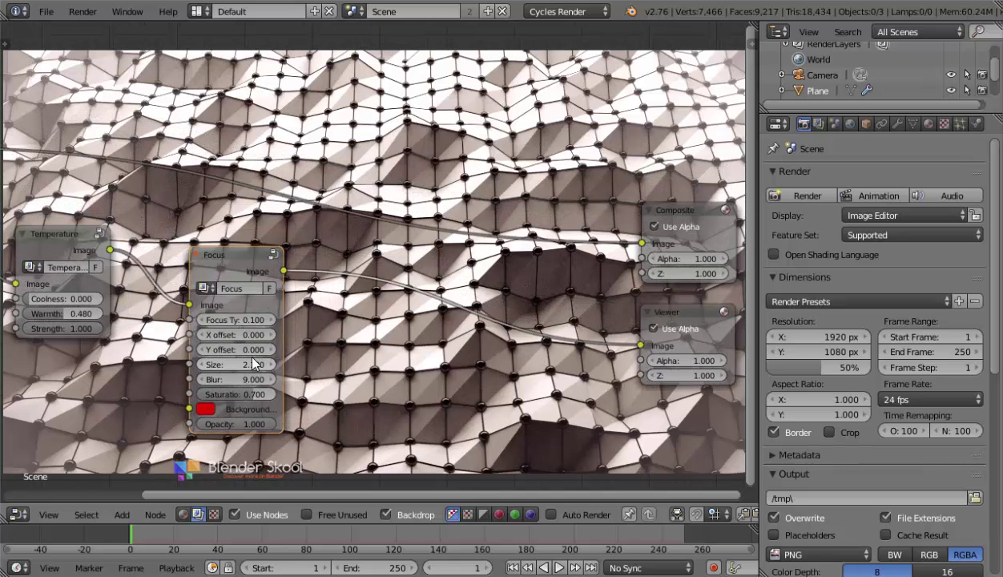
key(shift+a)
mouse_move(387, 165)
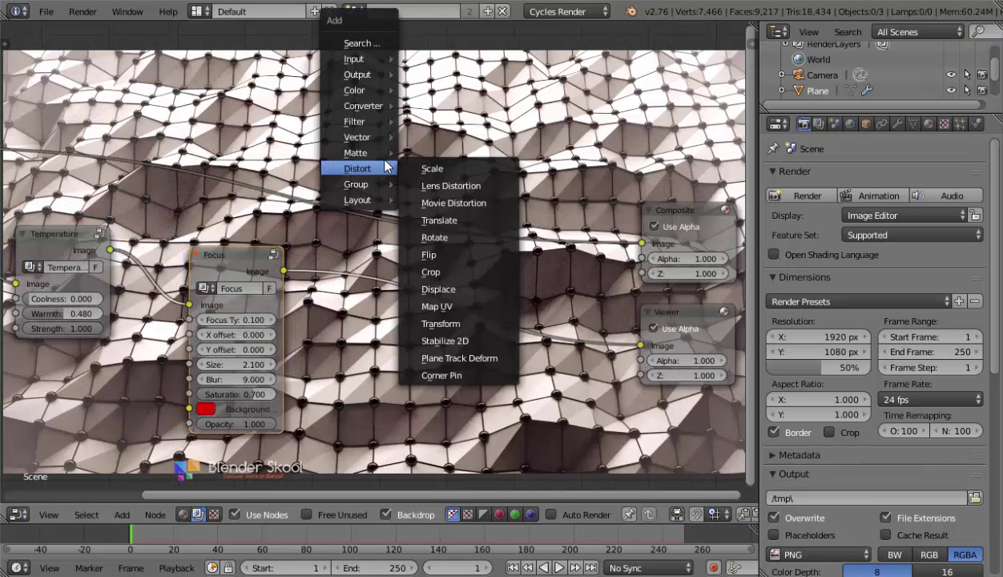
key(Escape)
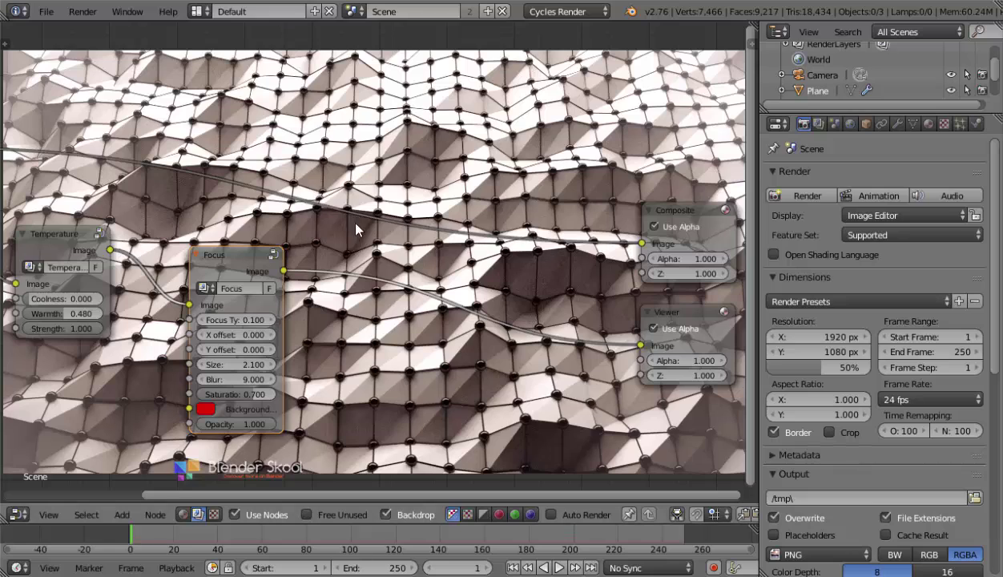
- Insert the Dirty lens group between the Focus and Viewer nodes and set its Opacity to 0.4
key(shift+a)
mouse_move(361, 198)
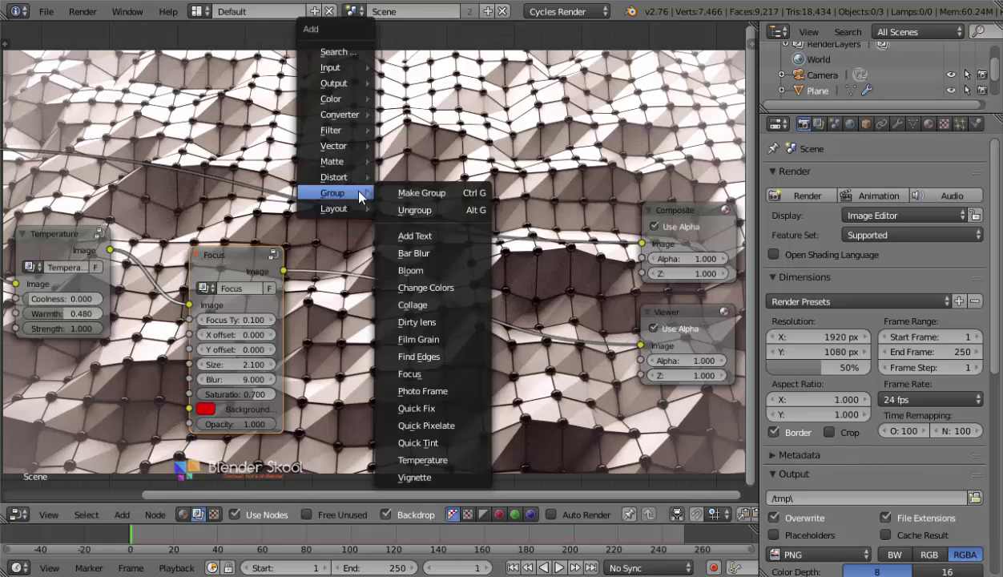
click(424, 321)
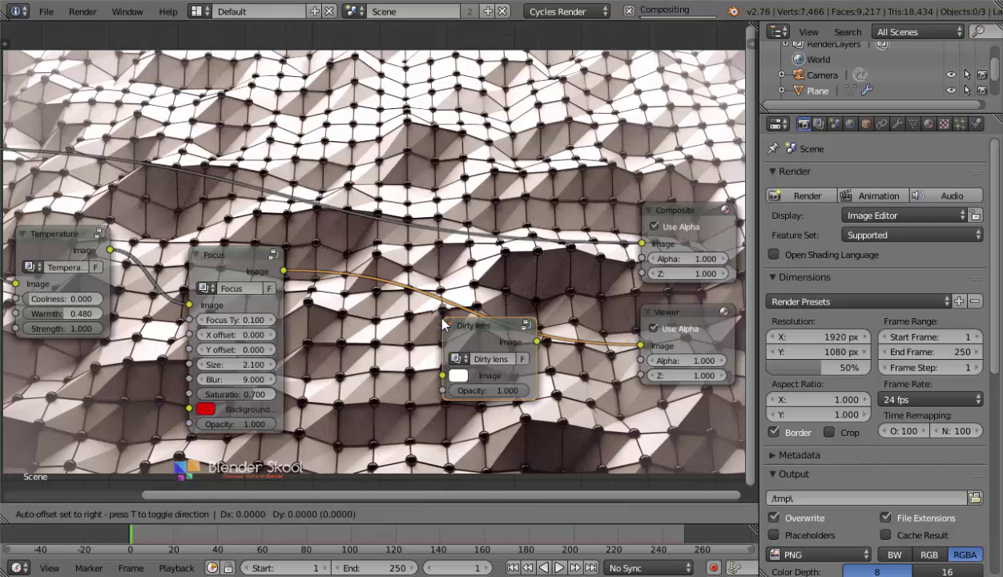
click(367, 275)
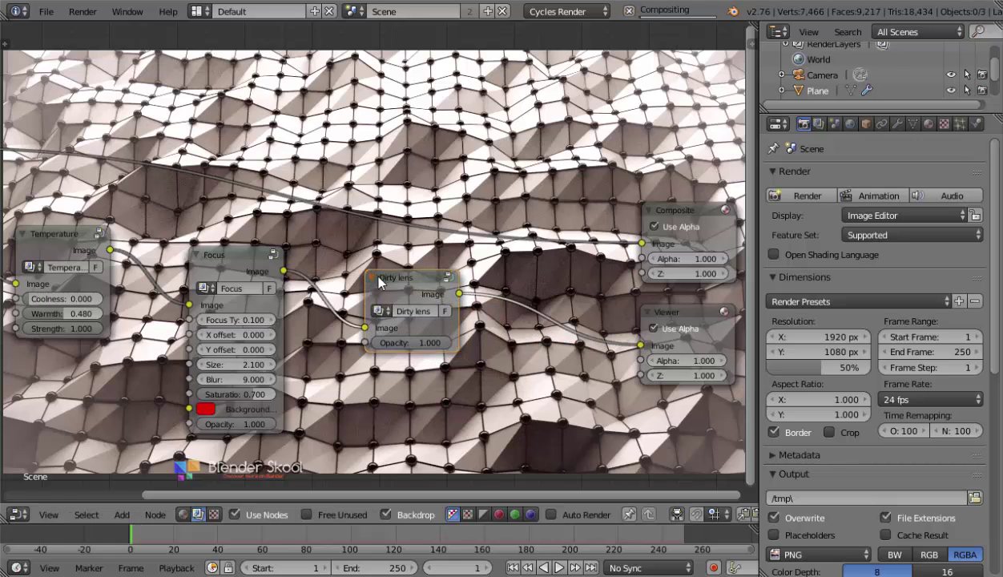
click(408, 342)
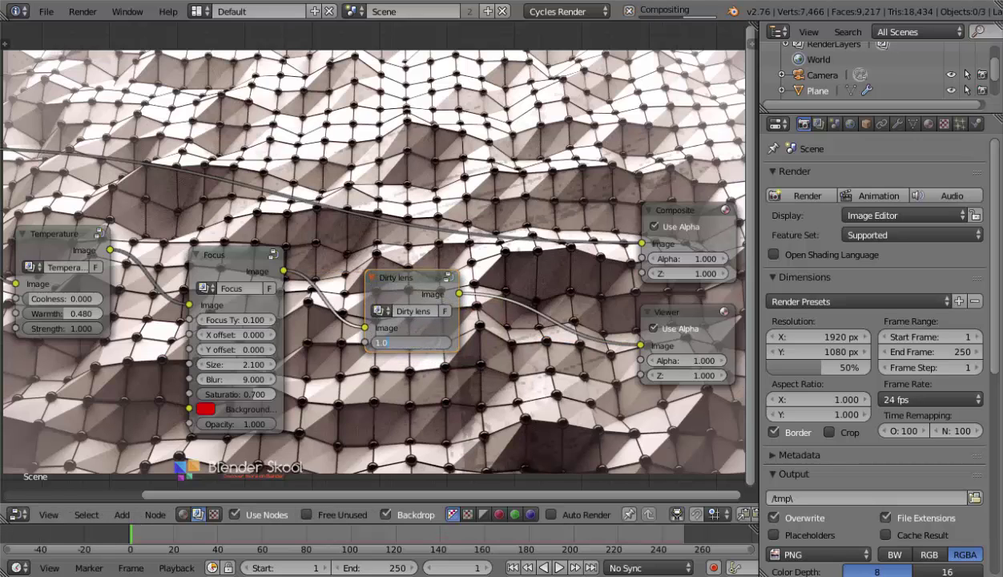
text(0.4)
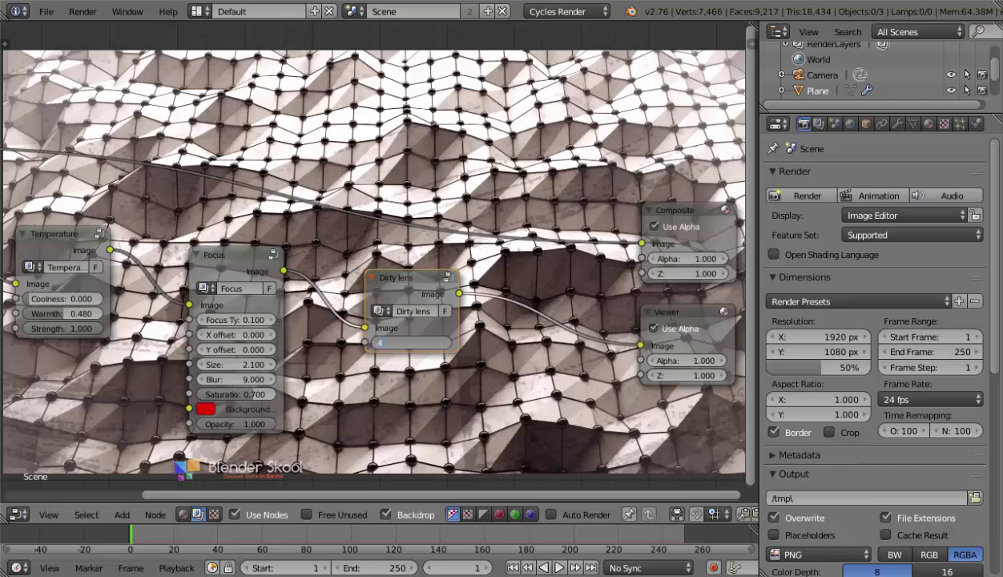
key(Return)
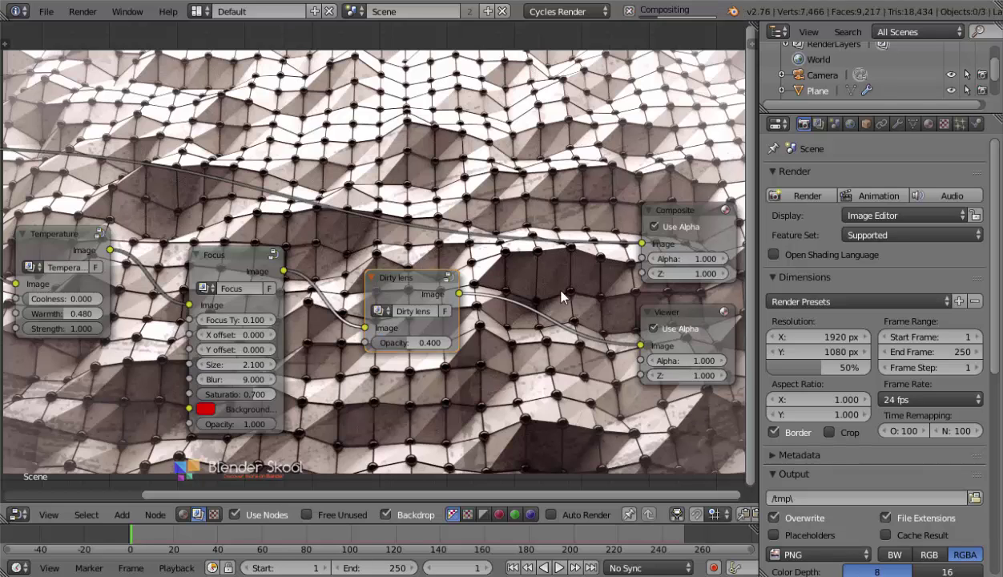
- Insert the Vignette group between the Dirty lens and Viewer nodes and set its Size to 5
middle_drag(459, 301, 403, 329)
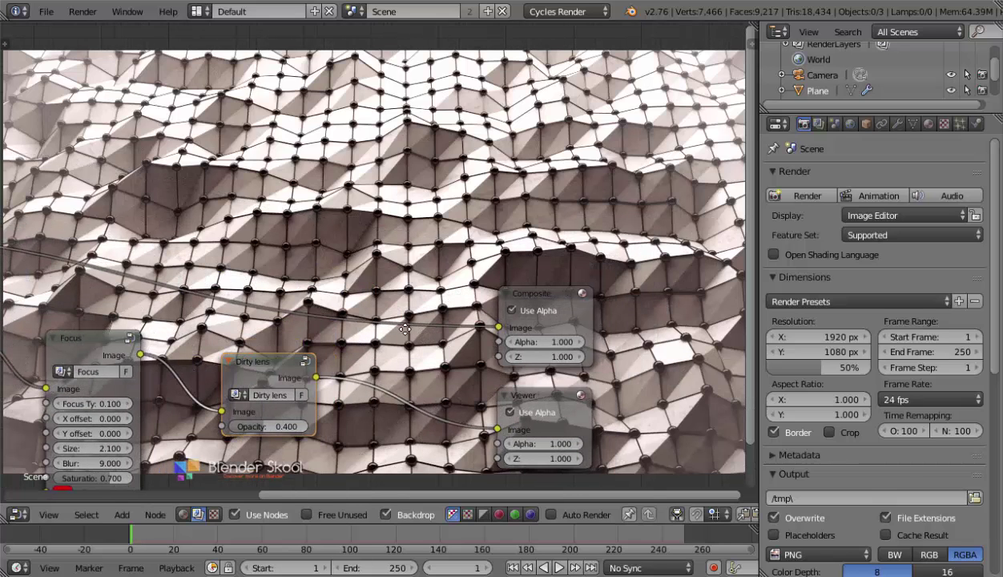
key(shift+a)
mouse_move(292, 245)
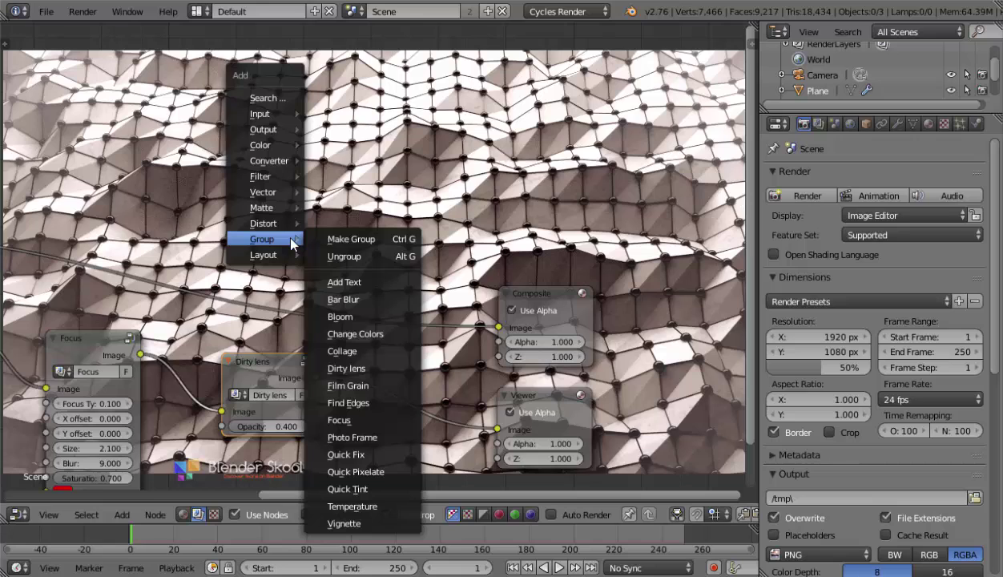
click(406, 524)
click(373, 375)
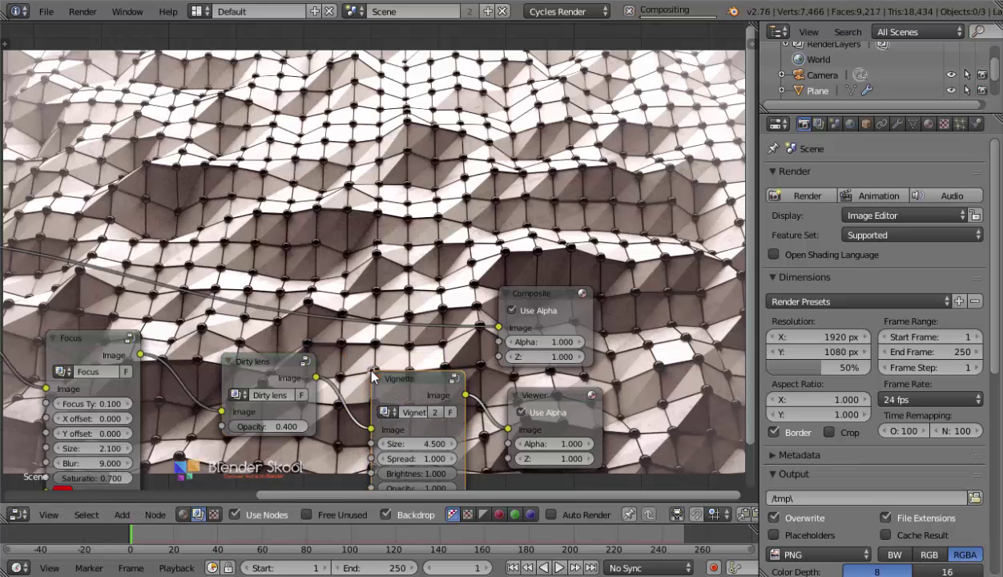
middle_drag(372, 375, 362, 335)
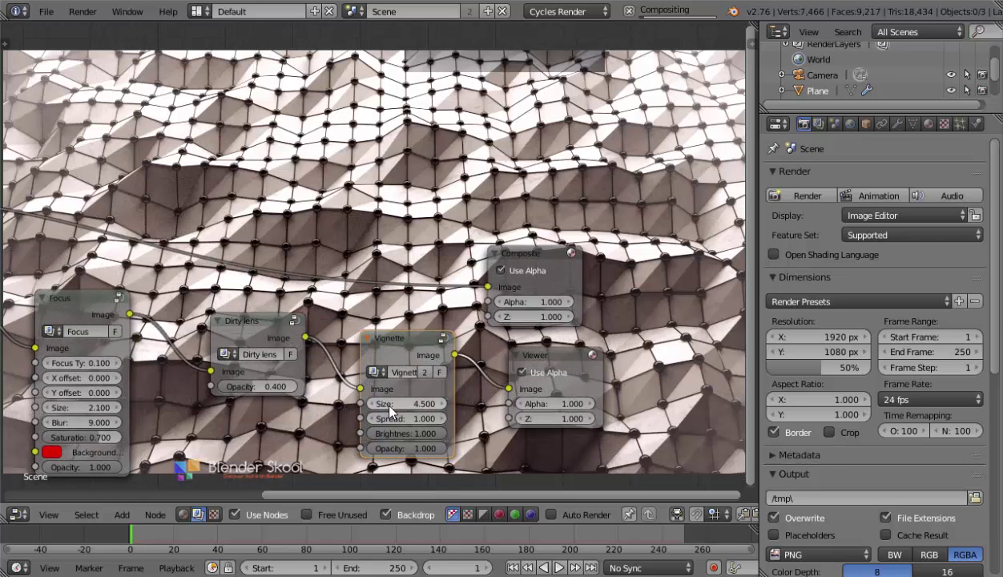
click(389, 406)
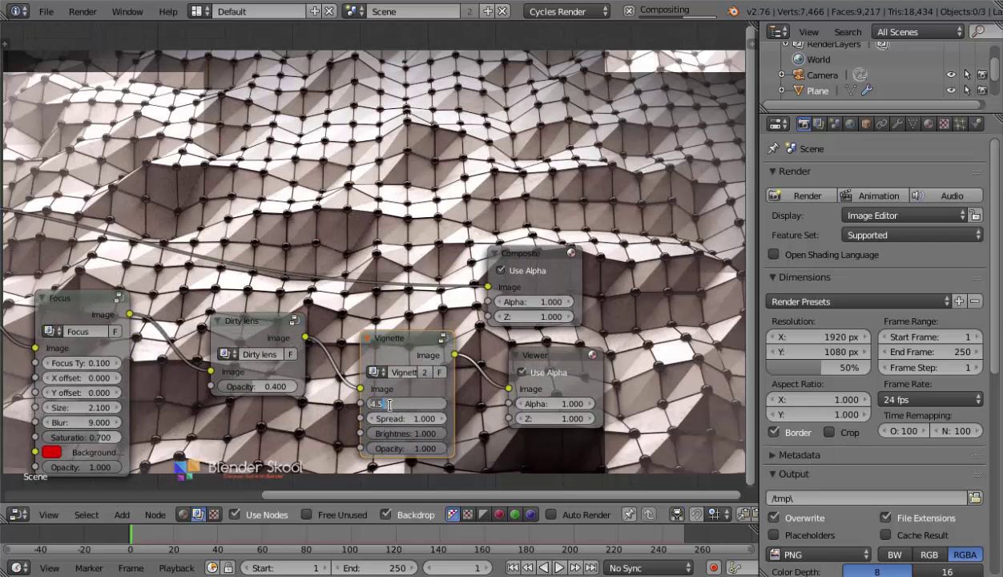
text(5)
key(Return)
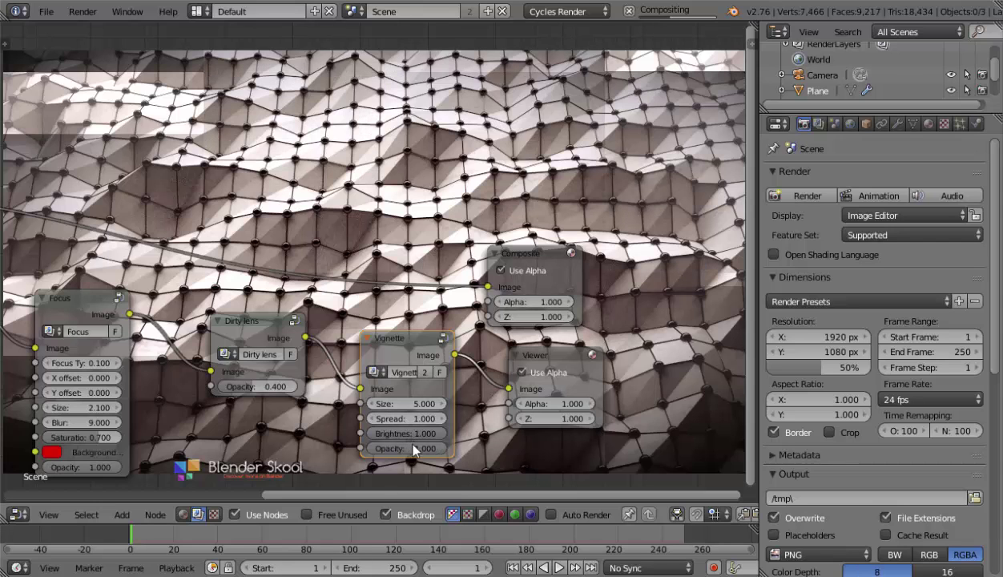
- Move the Composite node further from the Vignette node and link the Vignette's Image output to the Composite's Image input
middle_drag(192, 277, 416, 304)
click(17, 514)
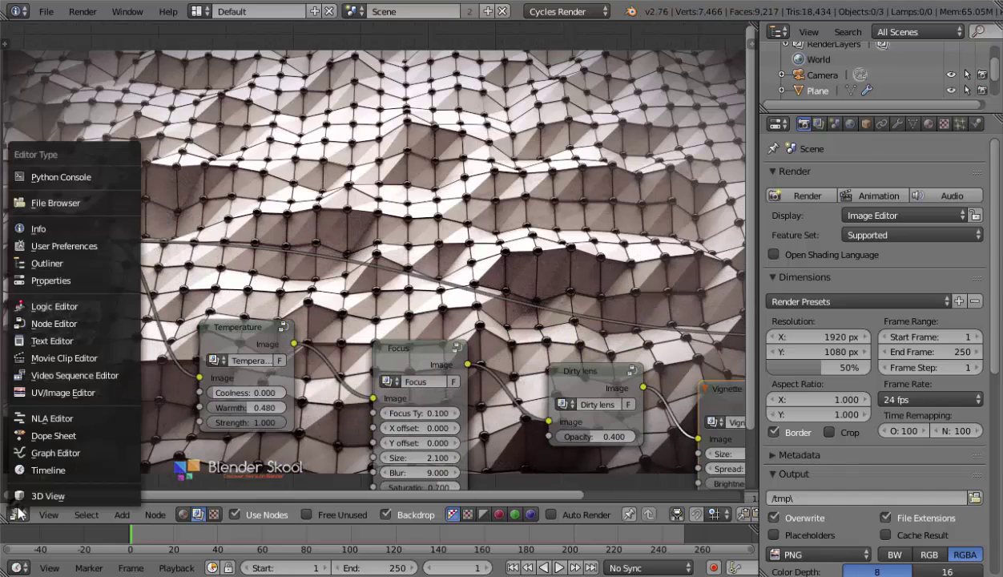
middle_drag(527, 360, 214, 360)
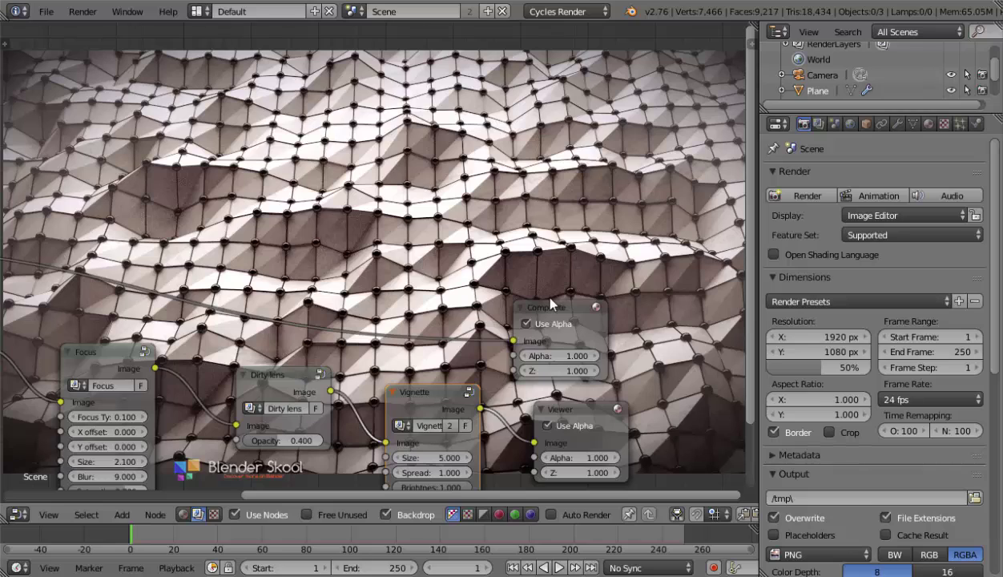
drag(561, 302, 627, 305)
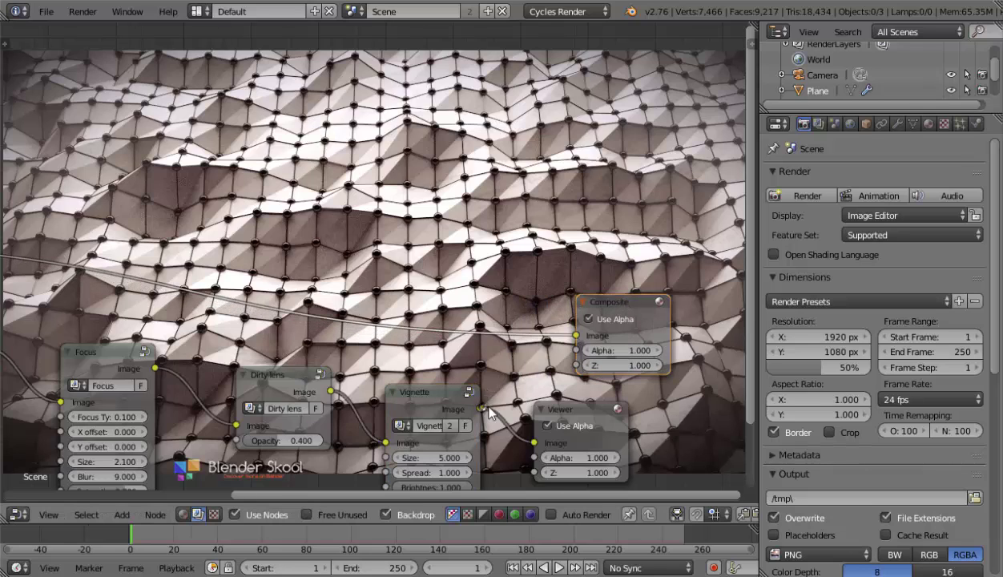
drag(480, 409, 576, 337)
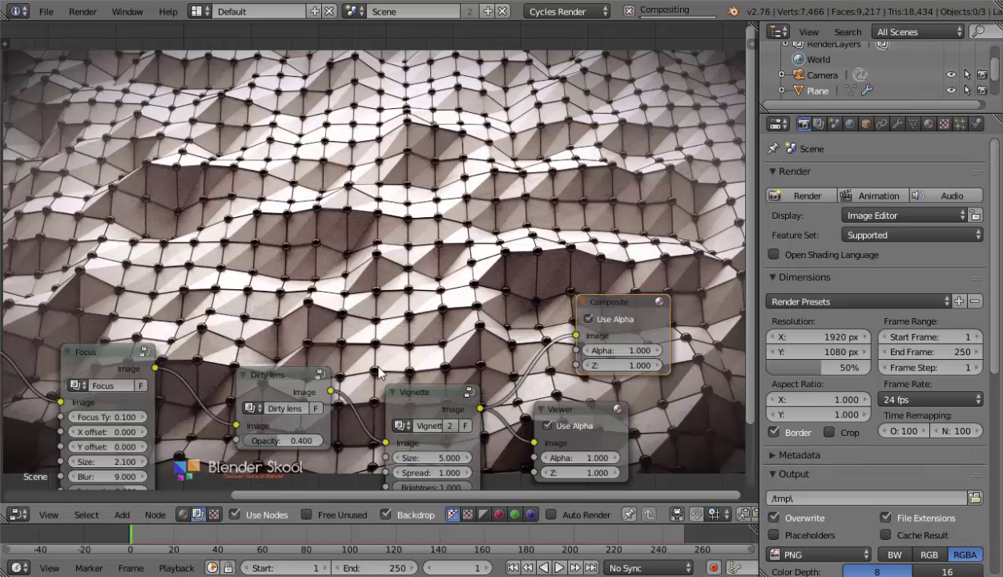
- Save the project file with the finished compositing node setup
middle_drag(339, 348, 531, 268)
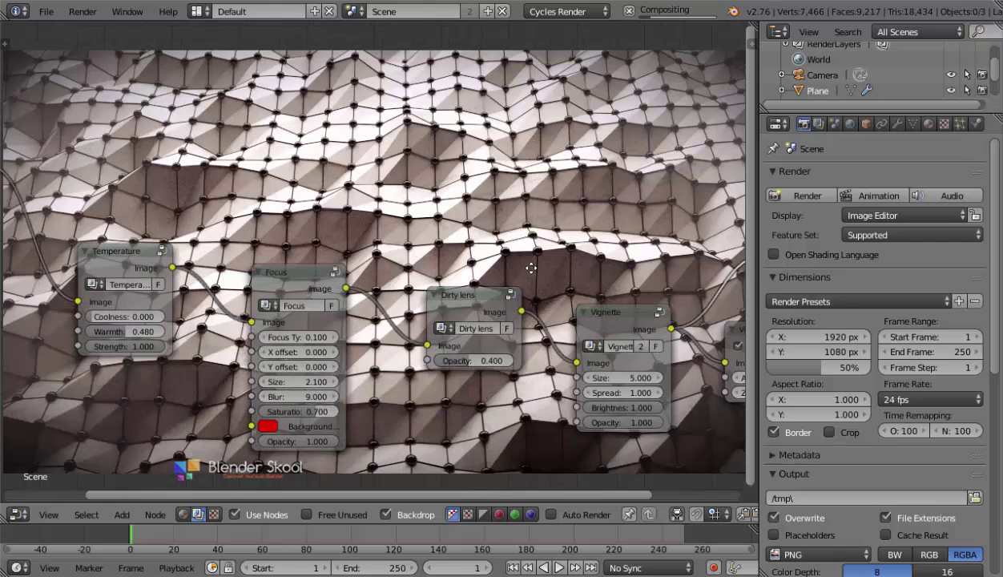
key(ctrl+s)
click(344, 218)
- Switch the node editor area to the UV/Image Editor and display the Viewer Node image in it
click(18, 514)
click(28, 393)
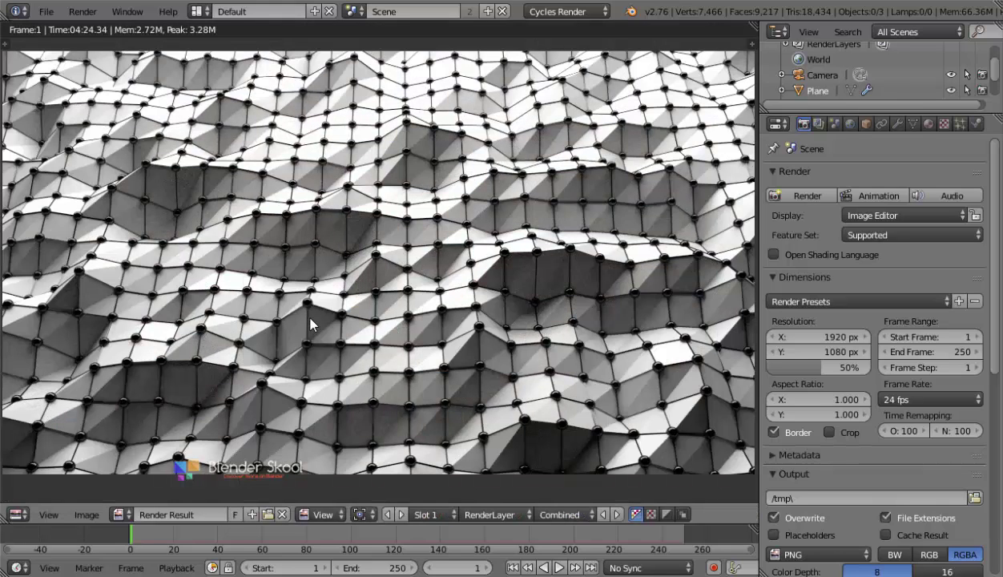
scroll(793, 260, down, 7)
scroll(797, 263, down, 3)
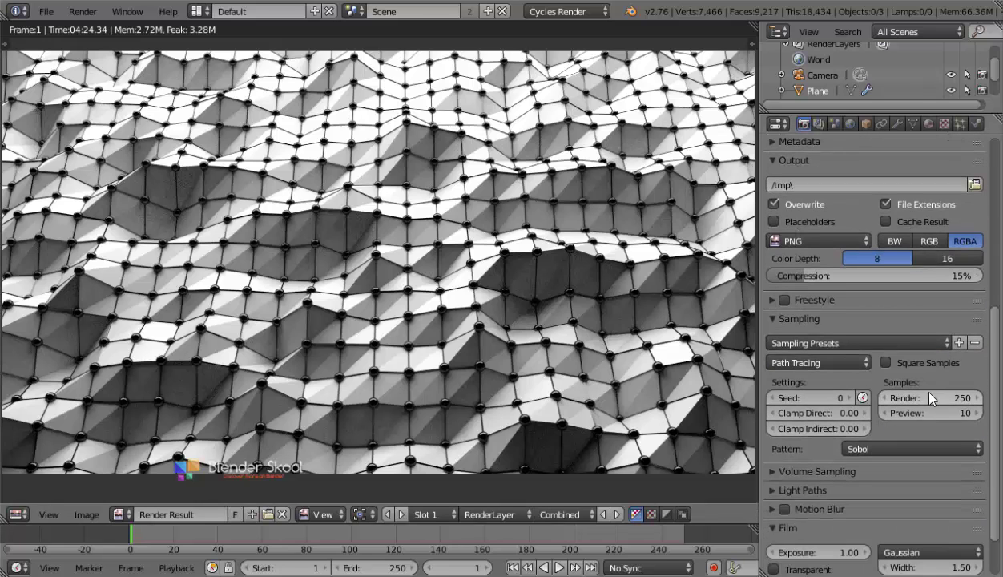
scroll(835, 371, up, 10)
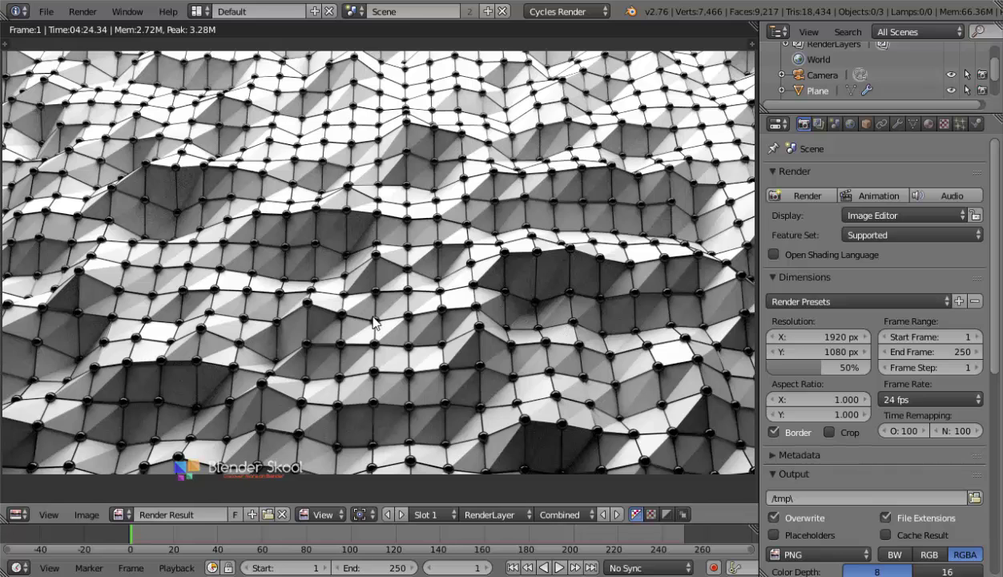
click(120, 514)
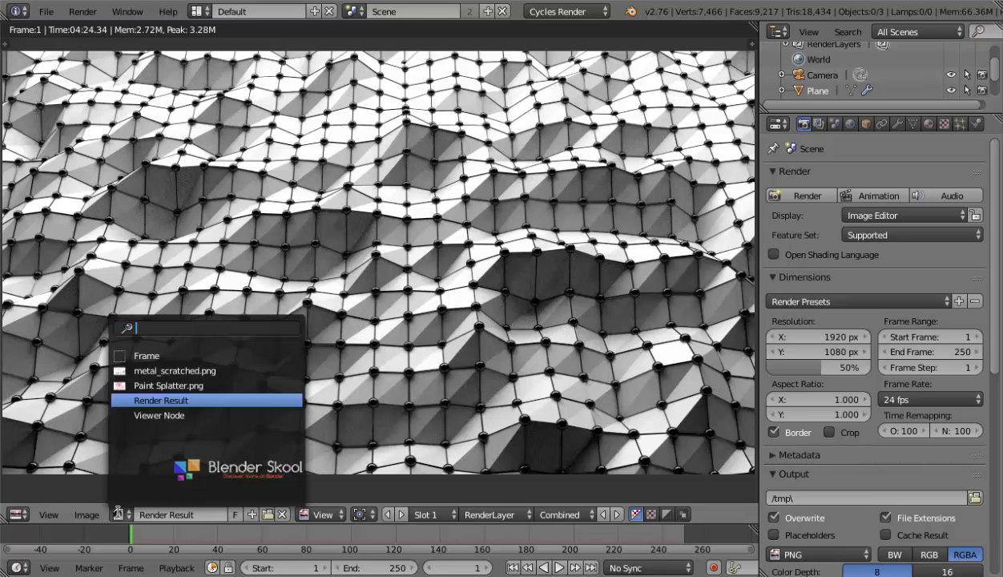
click(150, 410)
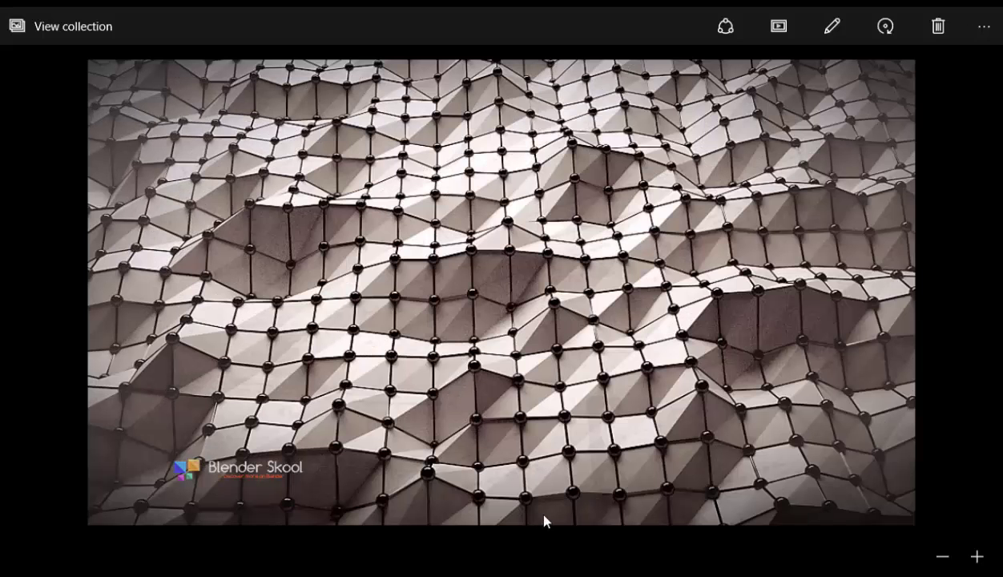
click(976, 556)
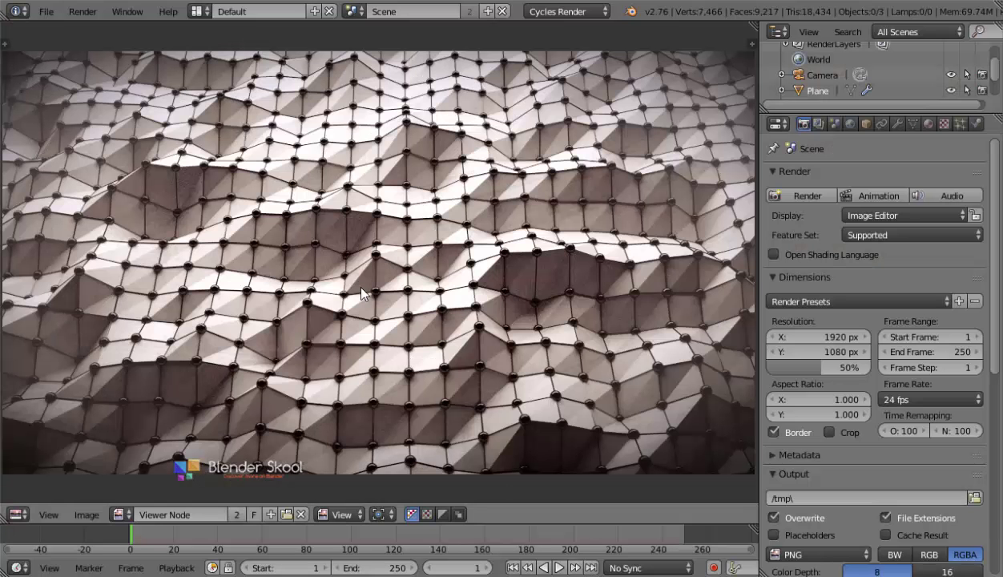
- Save the Viewer Node image as untitled.png in the Downloads folder, in PNG format with RGBA
key(F3)
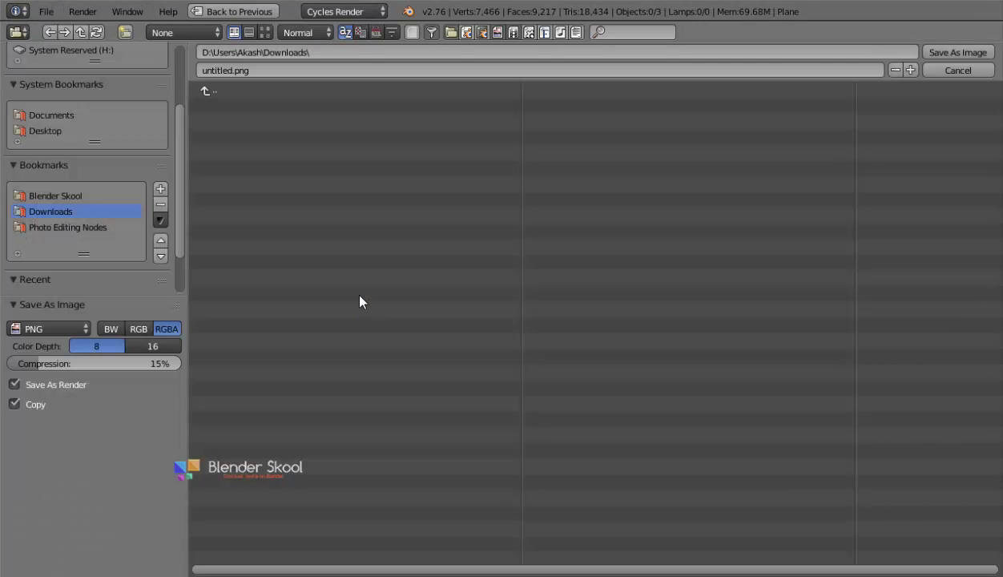
click(953, 53)
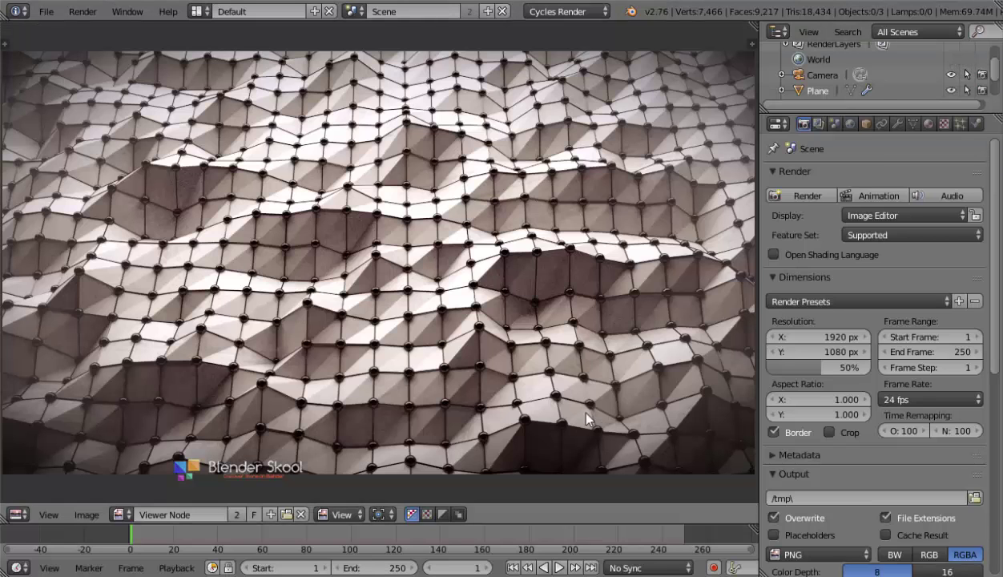